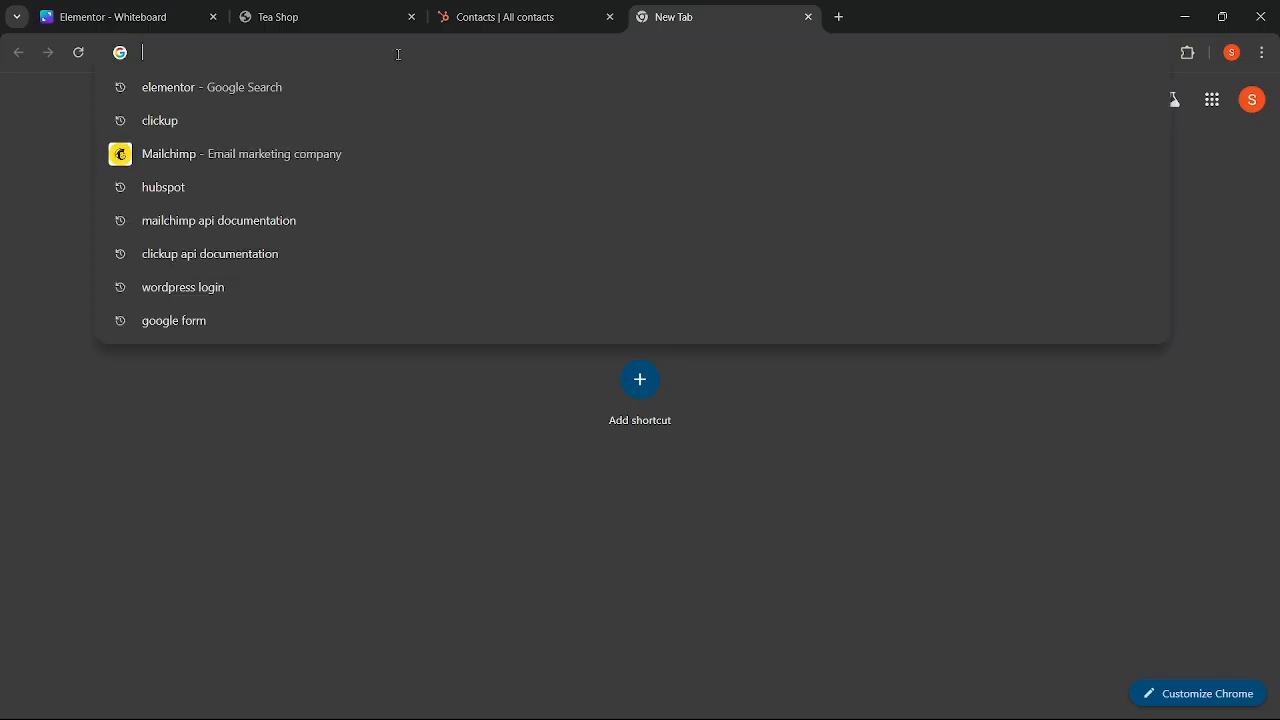
- Go to the autoappy.com website
text(aut)
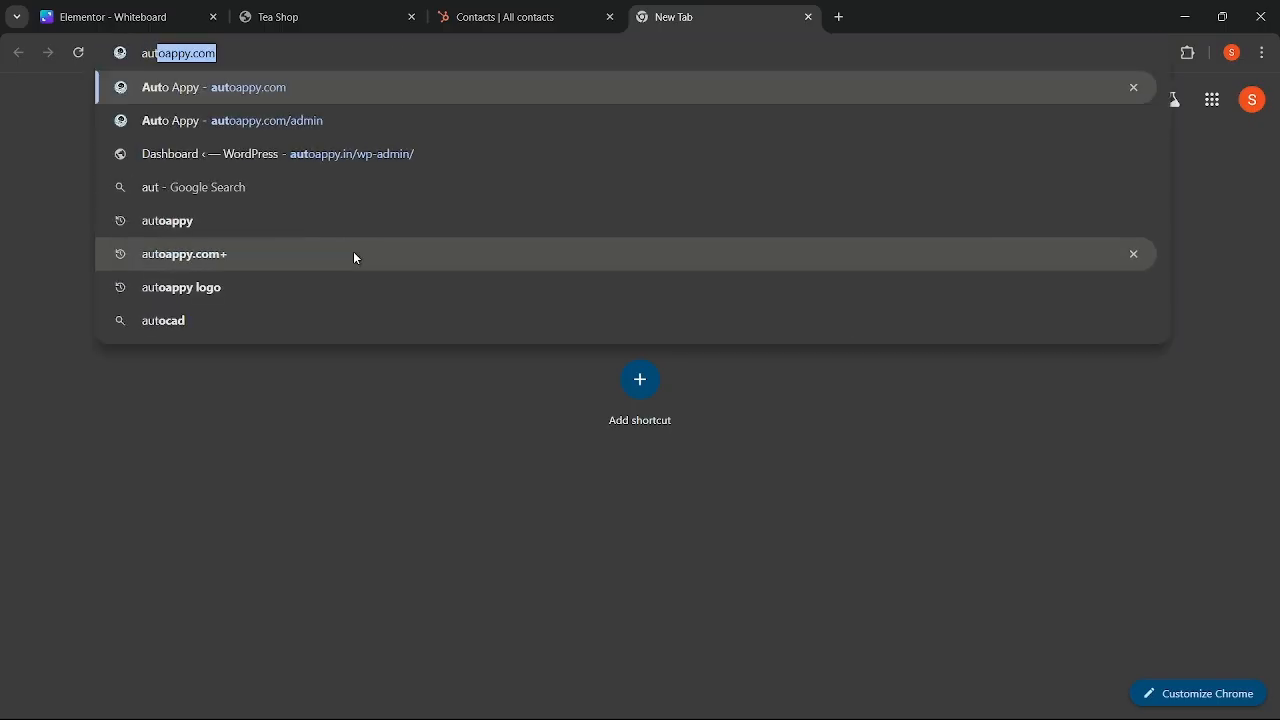
key(Right)
key(Return)
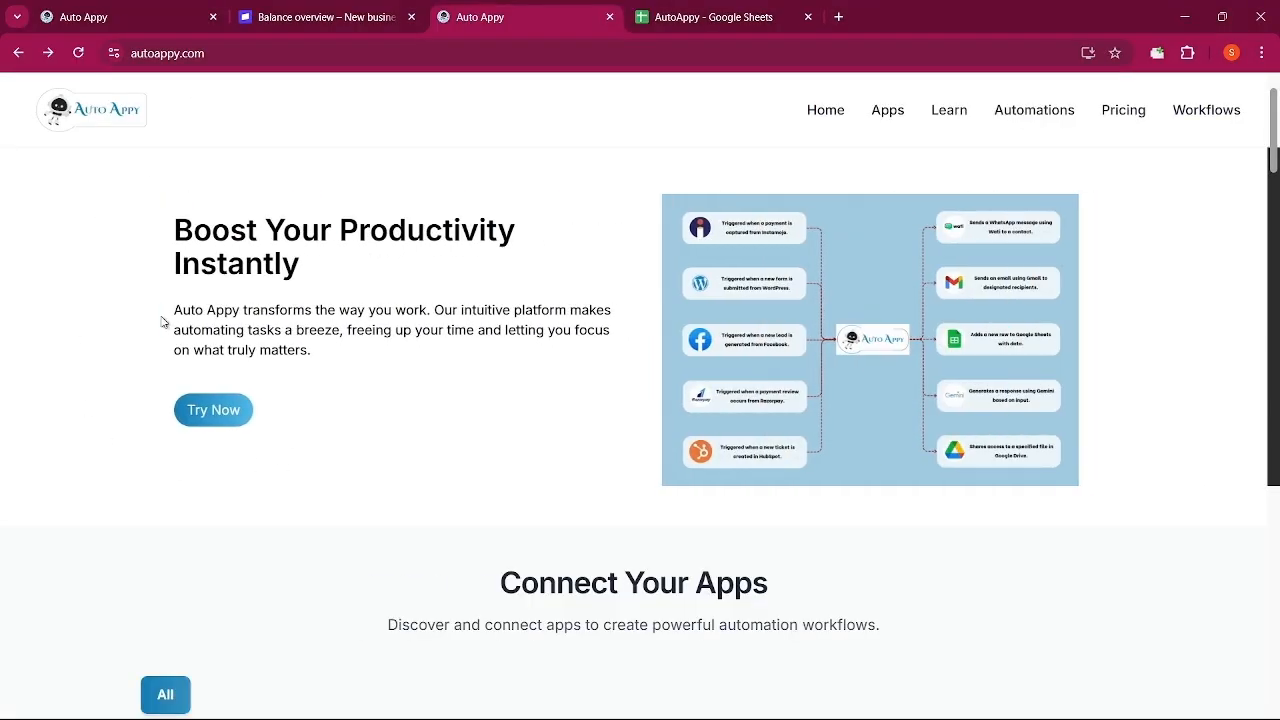
- Scroll through the homepage's connectable apps, automation templates and pricing plans, then back to the top
scroll(163, 322, down, 2)
scroll(163, 322, down, 3)
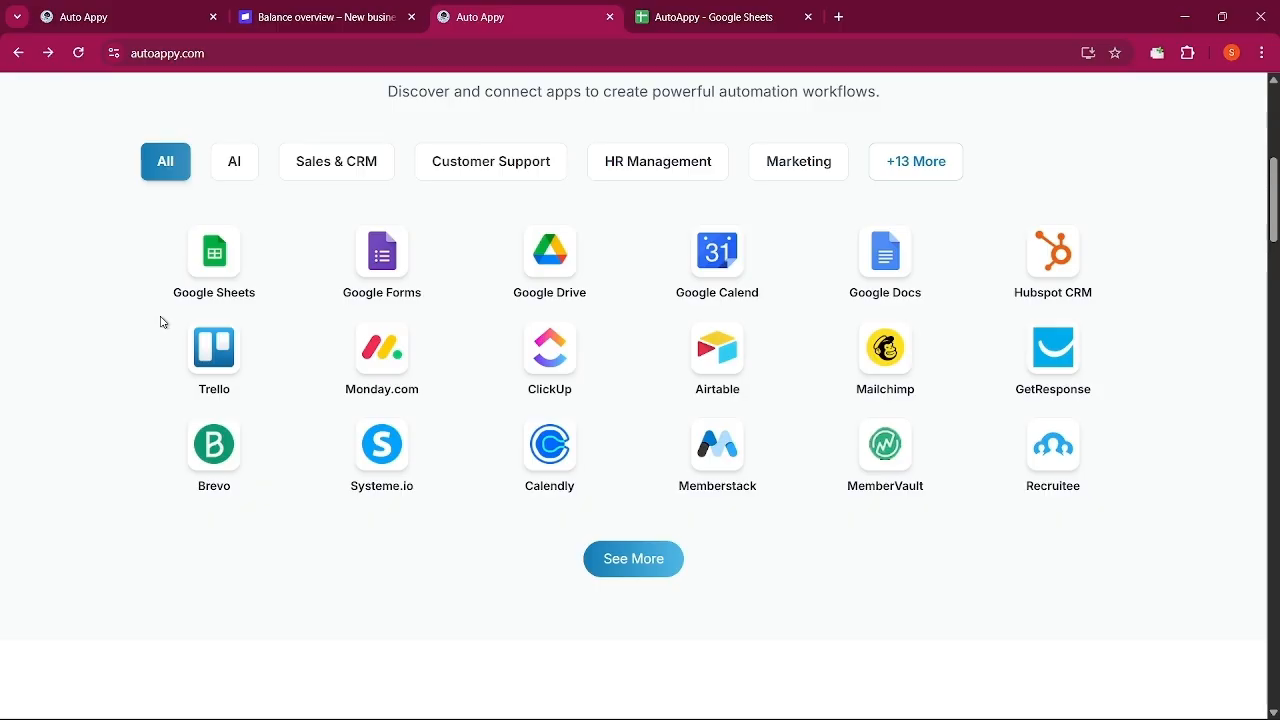
scroll(163, 322, down, 5)
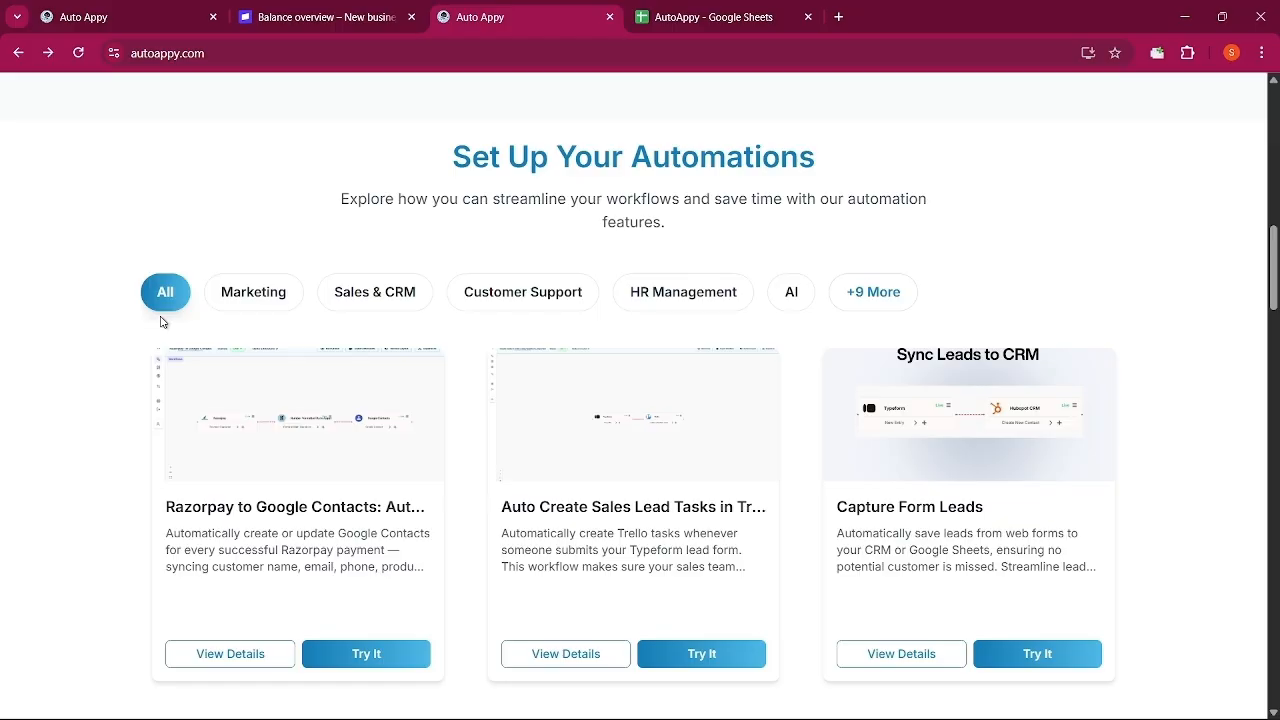
scroll(161, 322, down, 10)
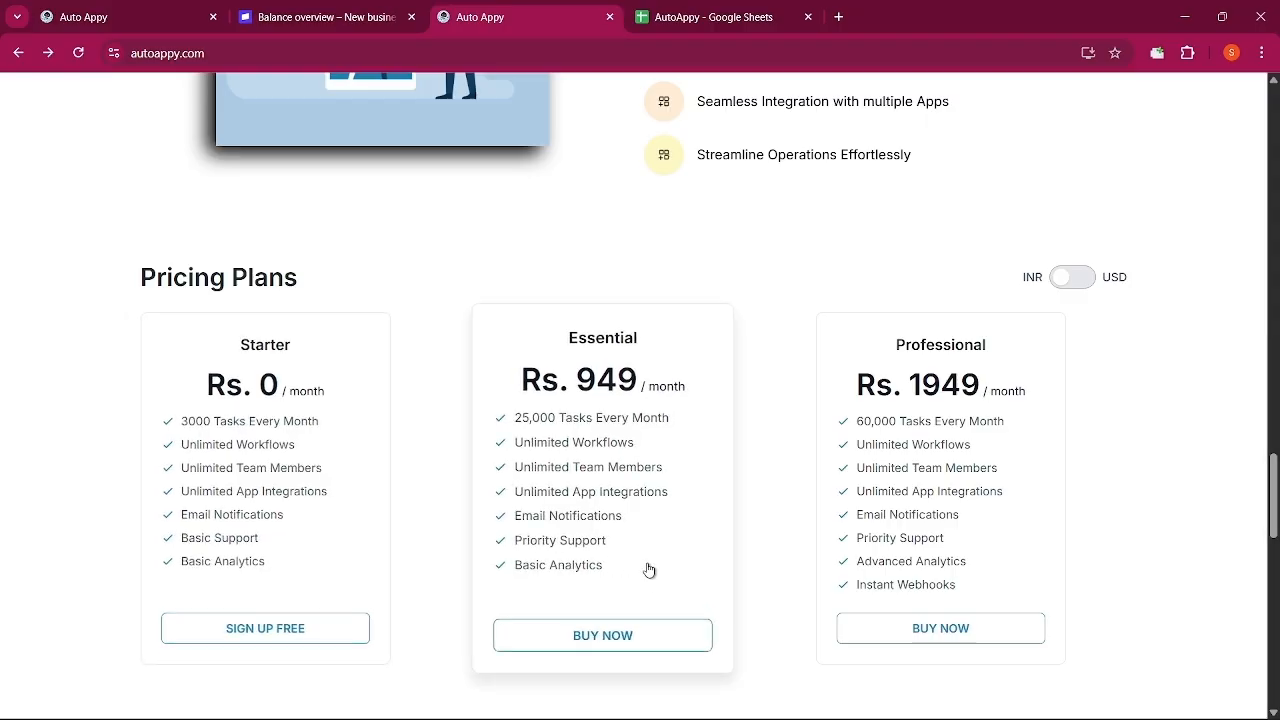
scroll(649, 569, up, 15)
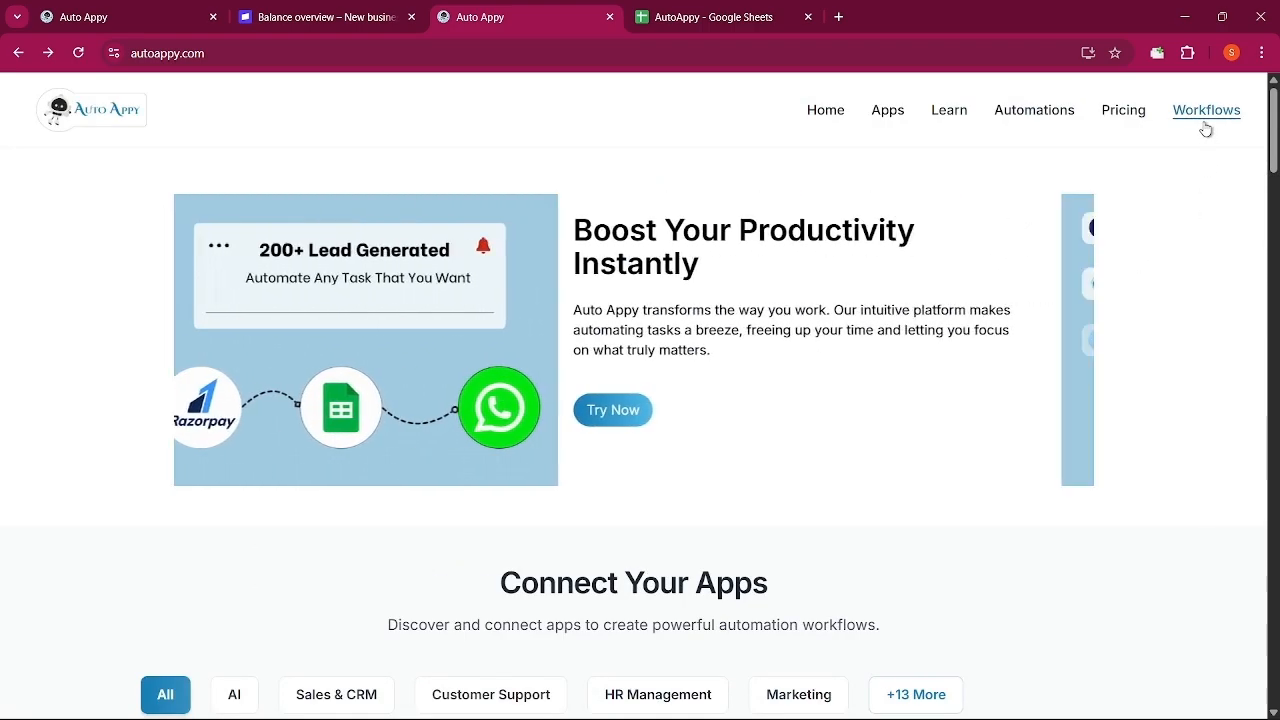
- Open the Workflows automation dashboard and begin adding a new workflow
click(1203, 115)
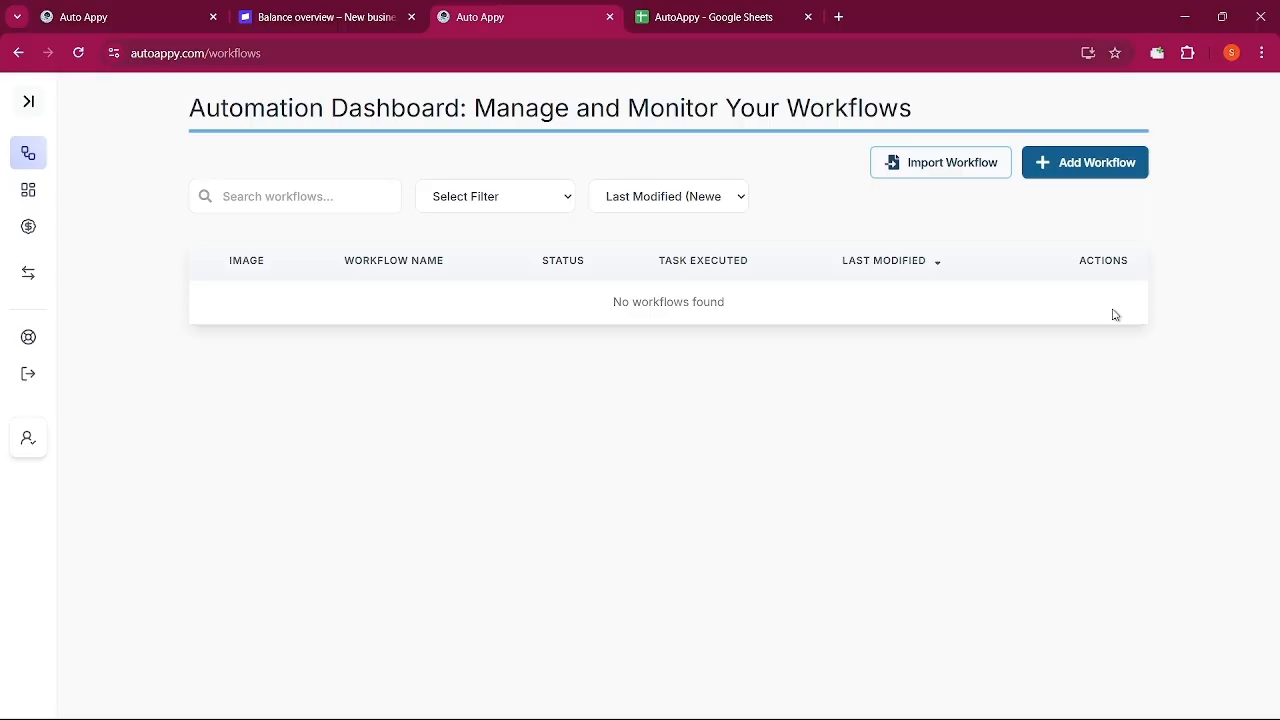
click(1080, 163)
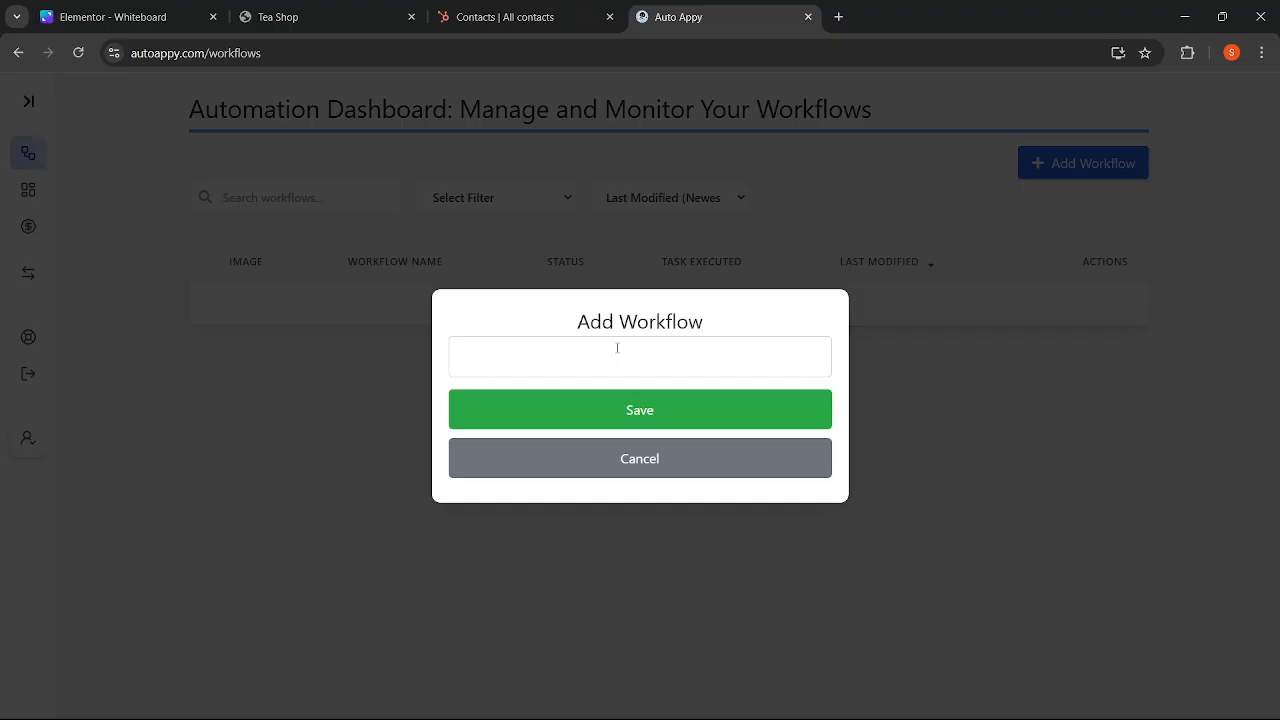
click(617, 348)
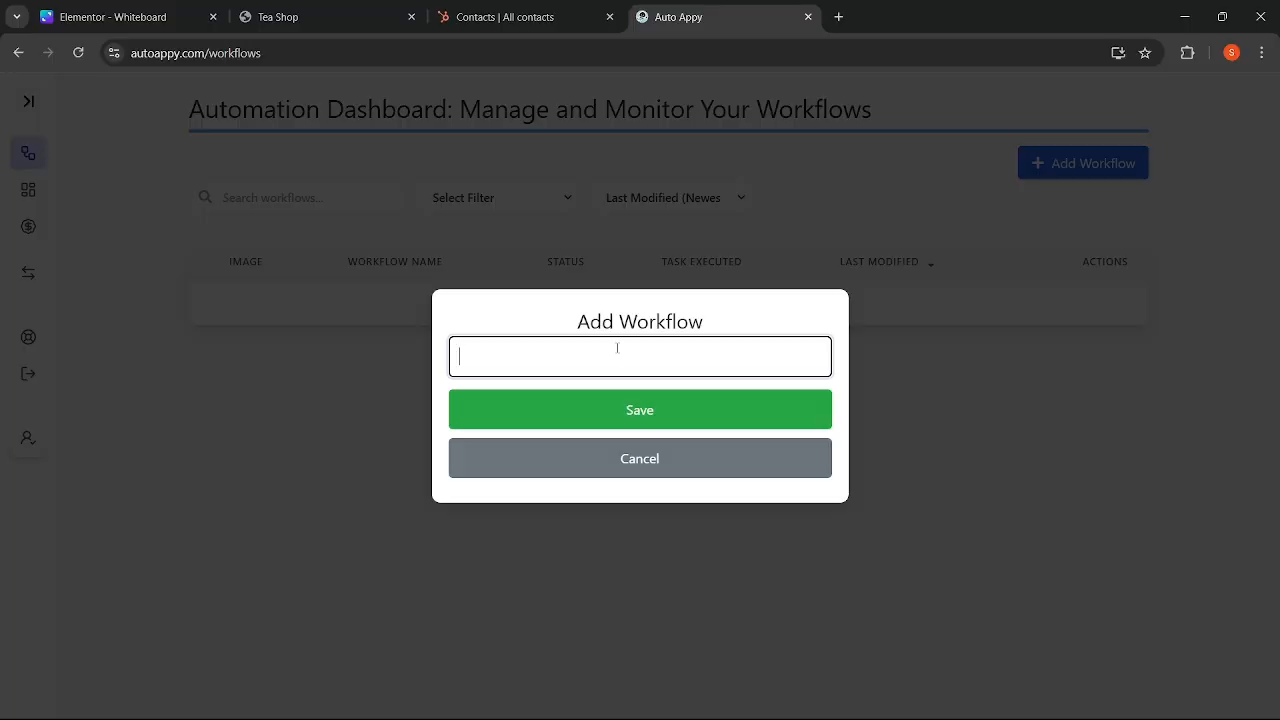
- Name the new workflow 'Elementor to Hubspot' and save it
text(Elementor to Hubspot)
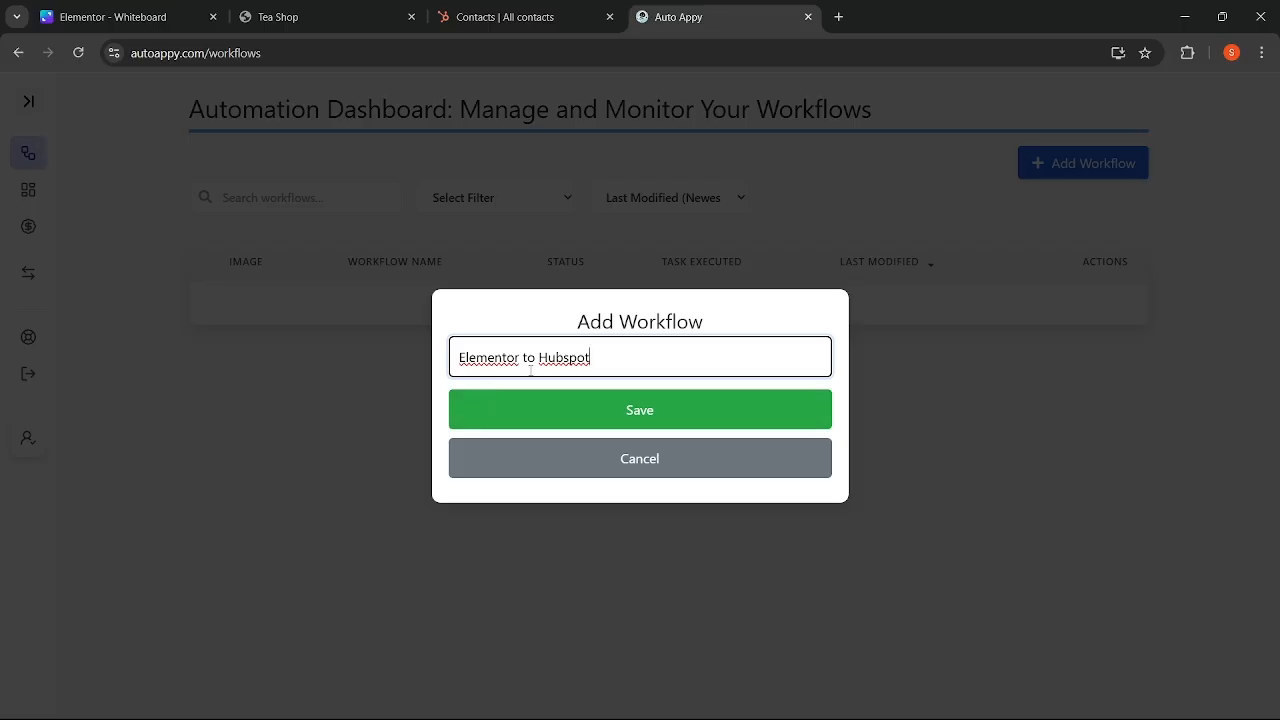
click(613, 413)
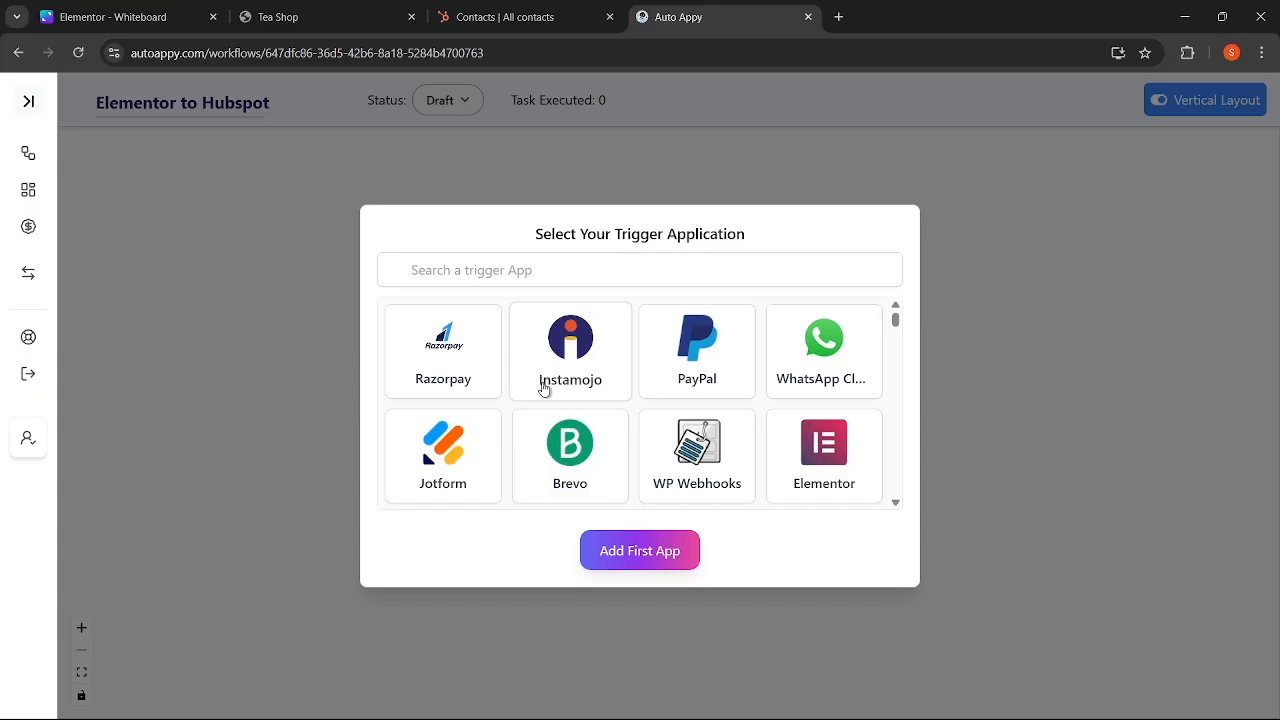
- Add Elementor's New Form Submission as the trigger and move its node toward the upper left
click(833, 457)
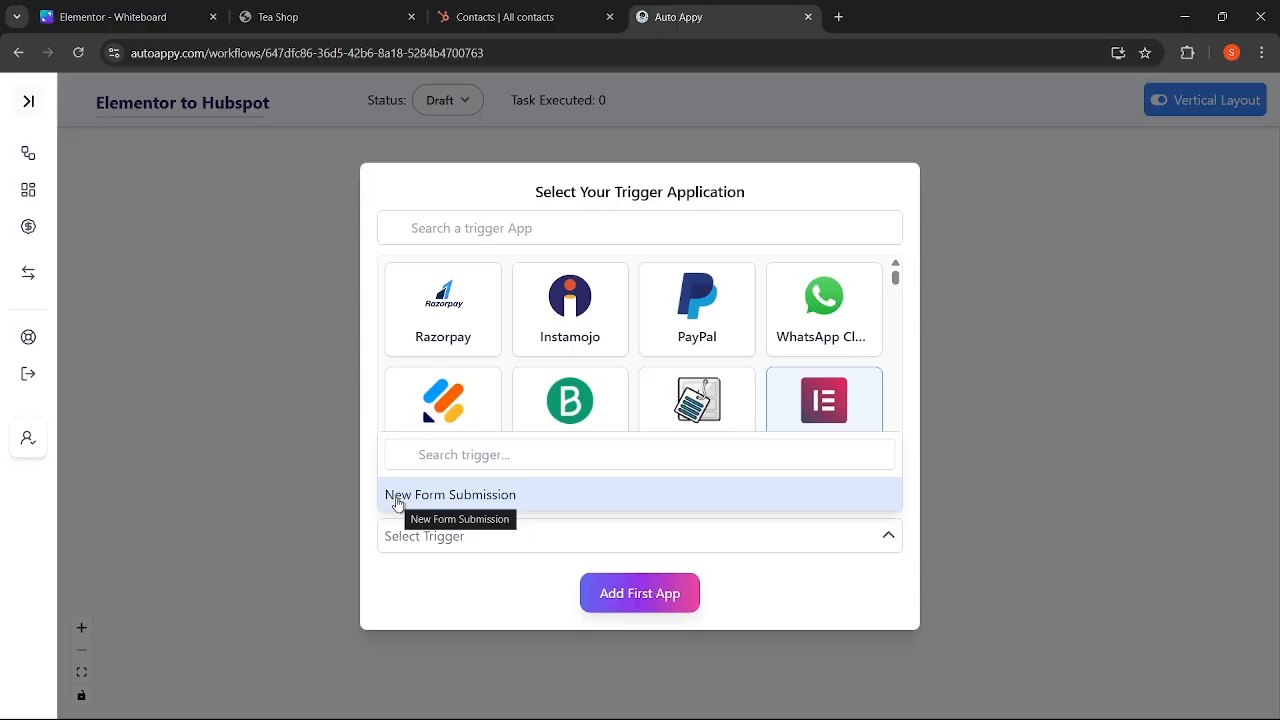
click(398, 496)
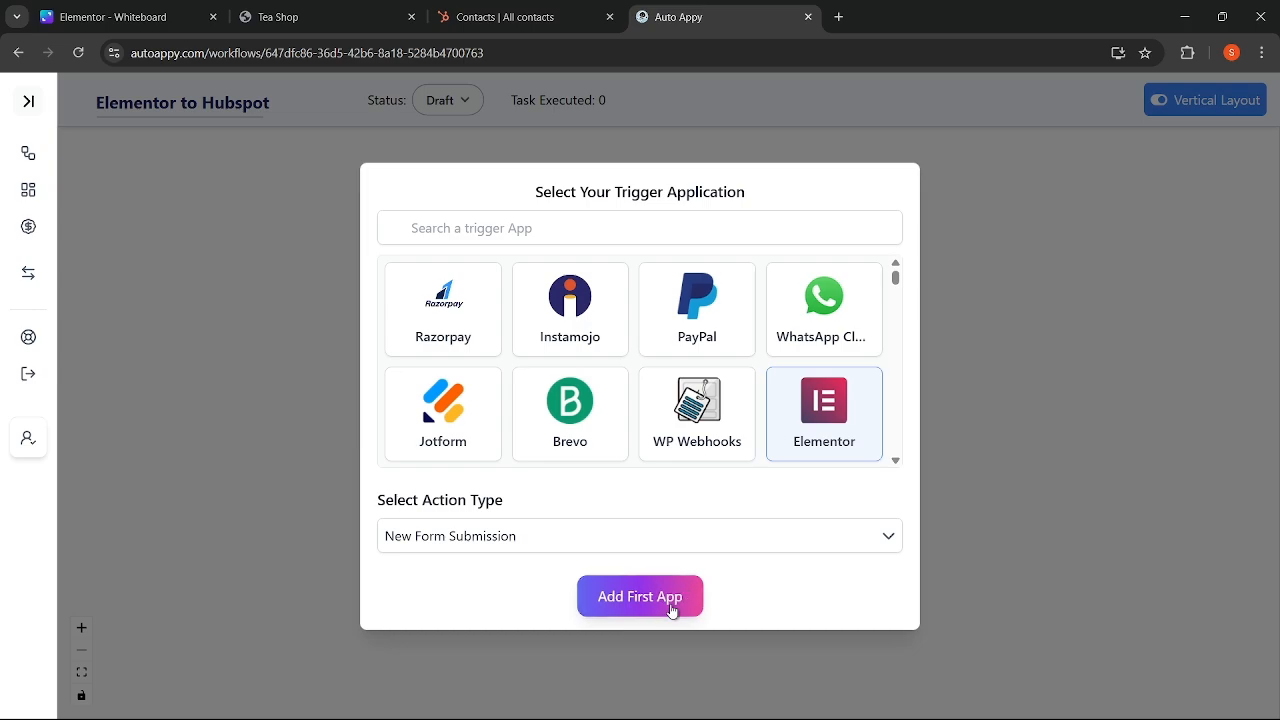
click(671, 608)
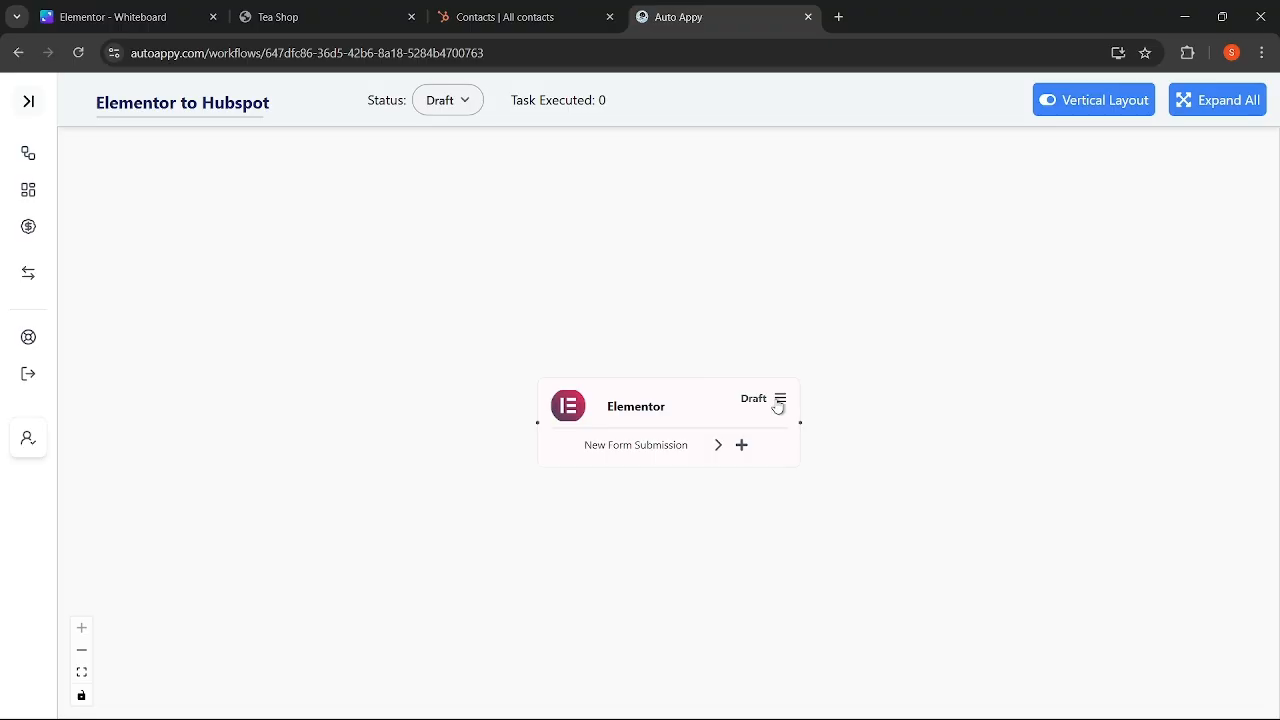
drag(686, 400, 484, 293)
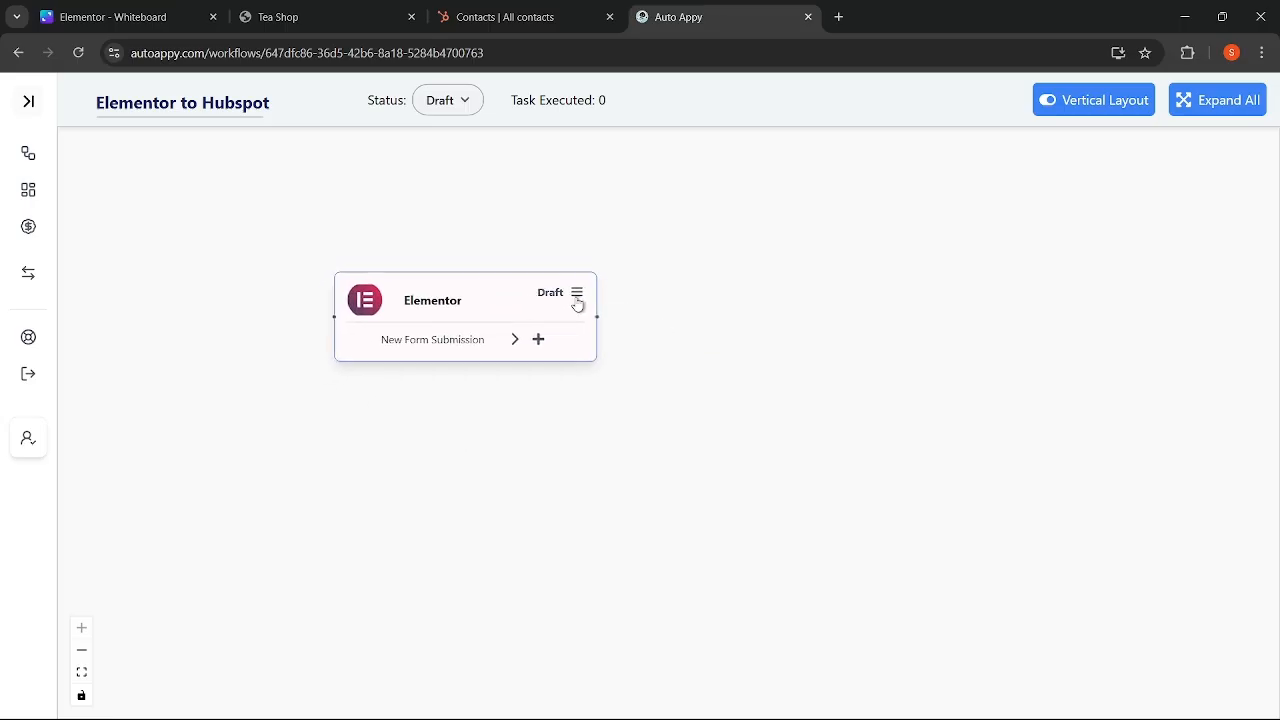
- Copy the Elementor trigger's webhook URL from its setup panel, then switch to the Tea Shop page
click(575, 302)
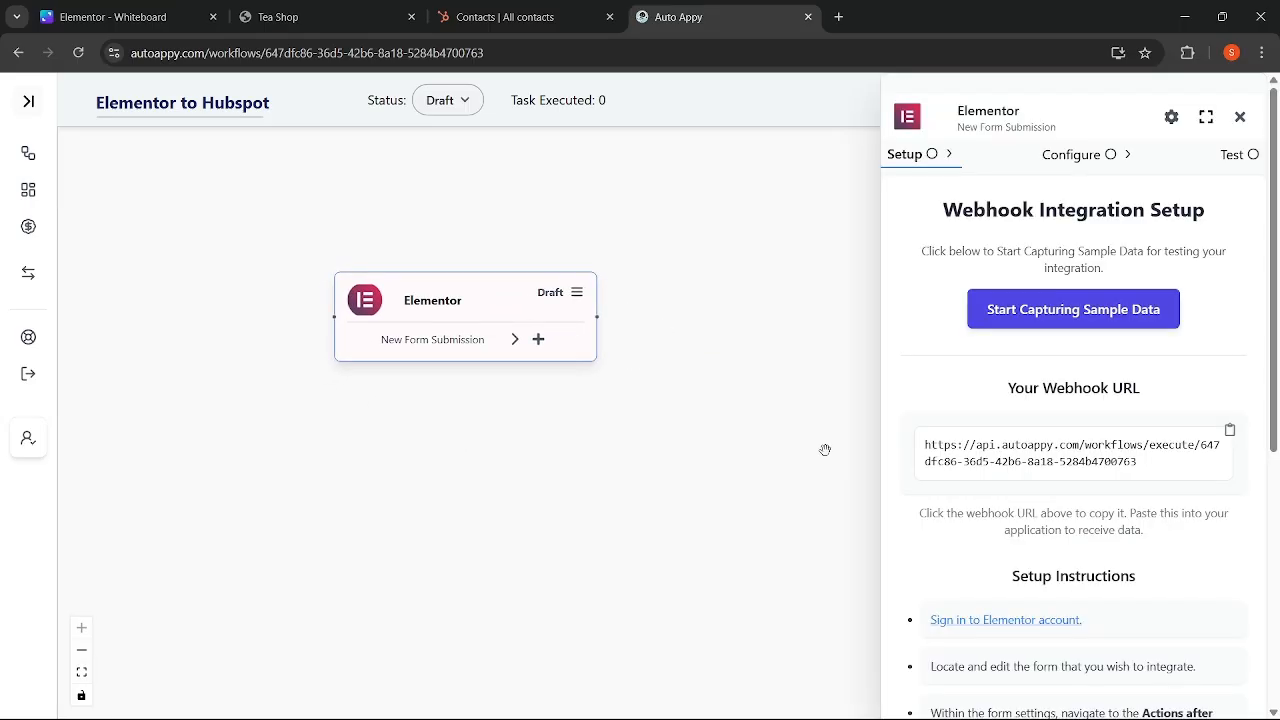
click(1230, 430)
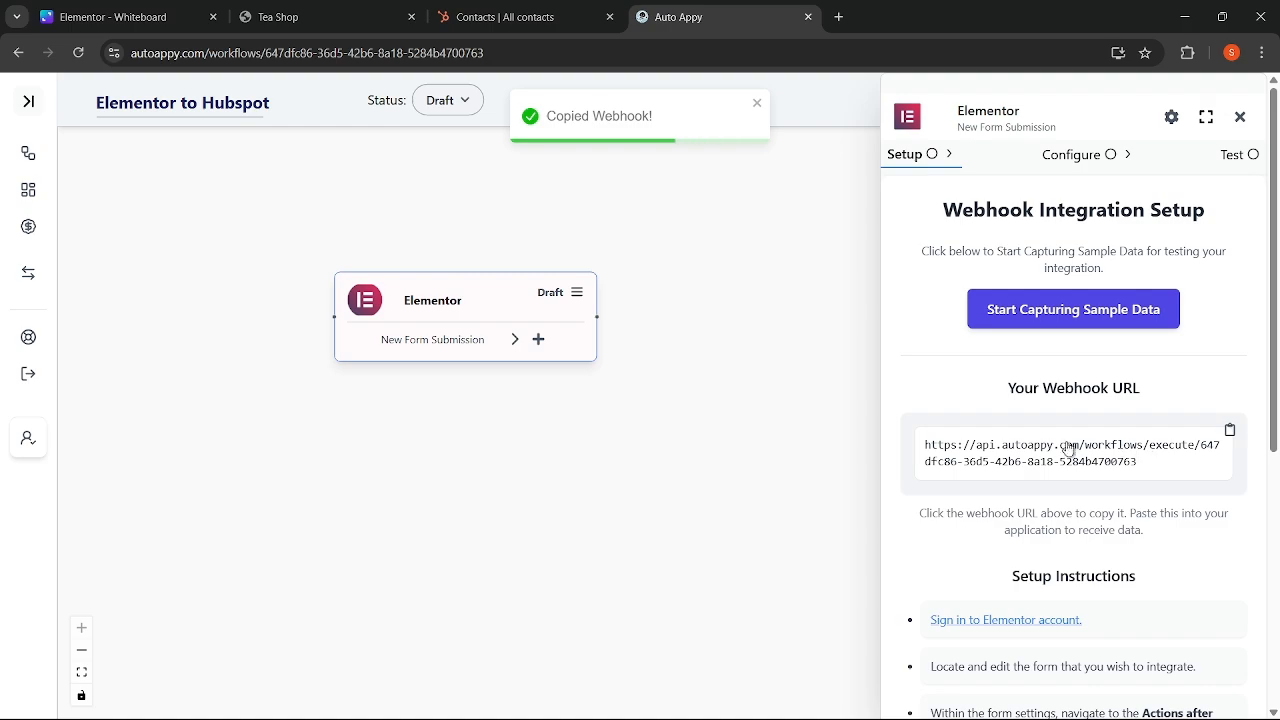
scroll(1111, 459, down, 2)
scroll(1108, 462, down, 1)
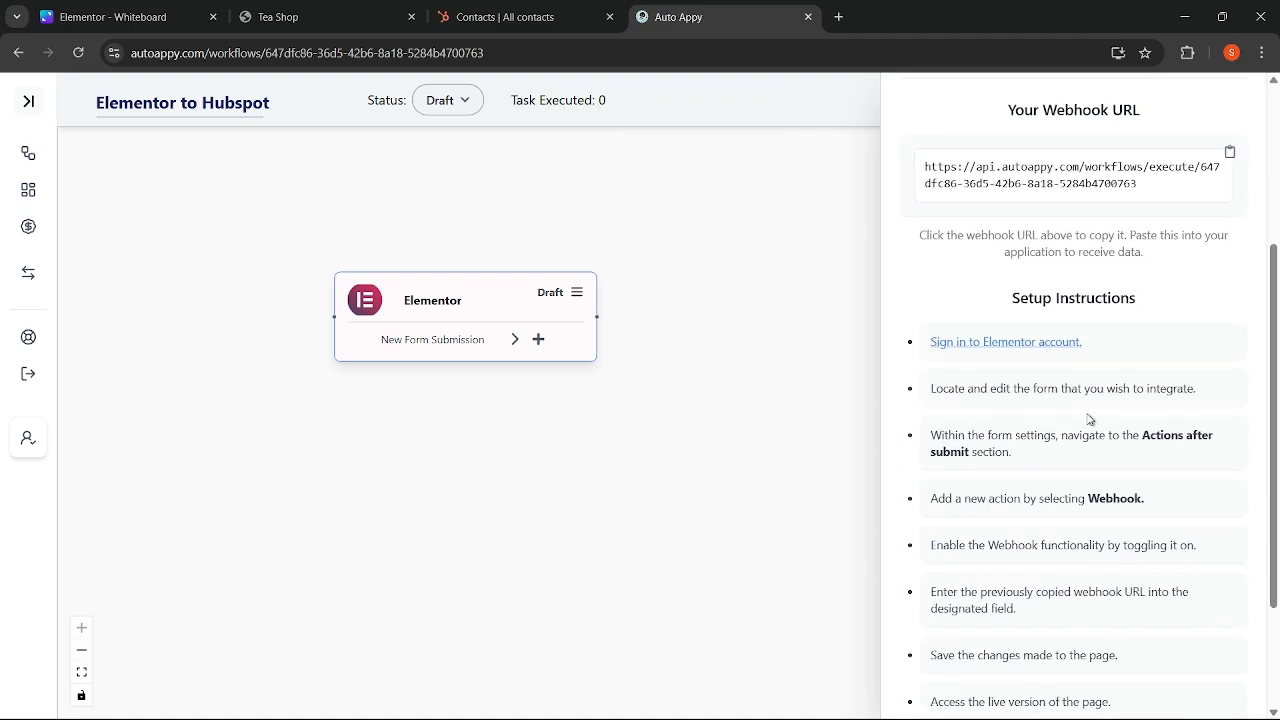
scroll(1090, 425, down, 1)
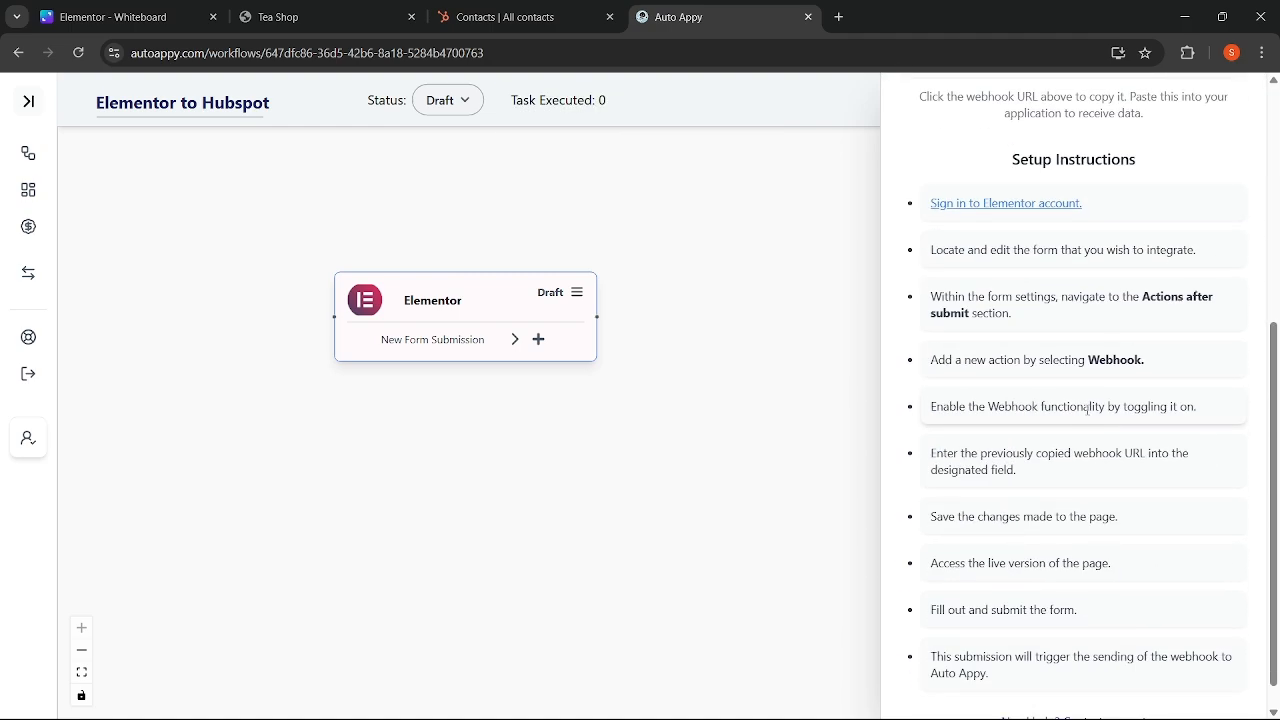
scroll(1085, 420, up, 3)
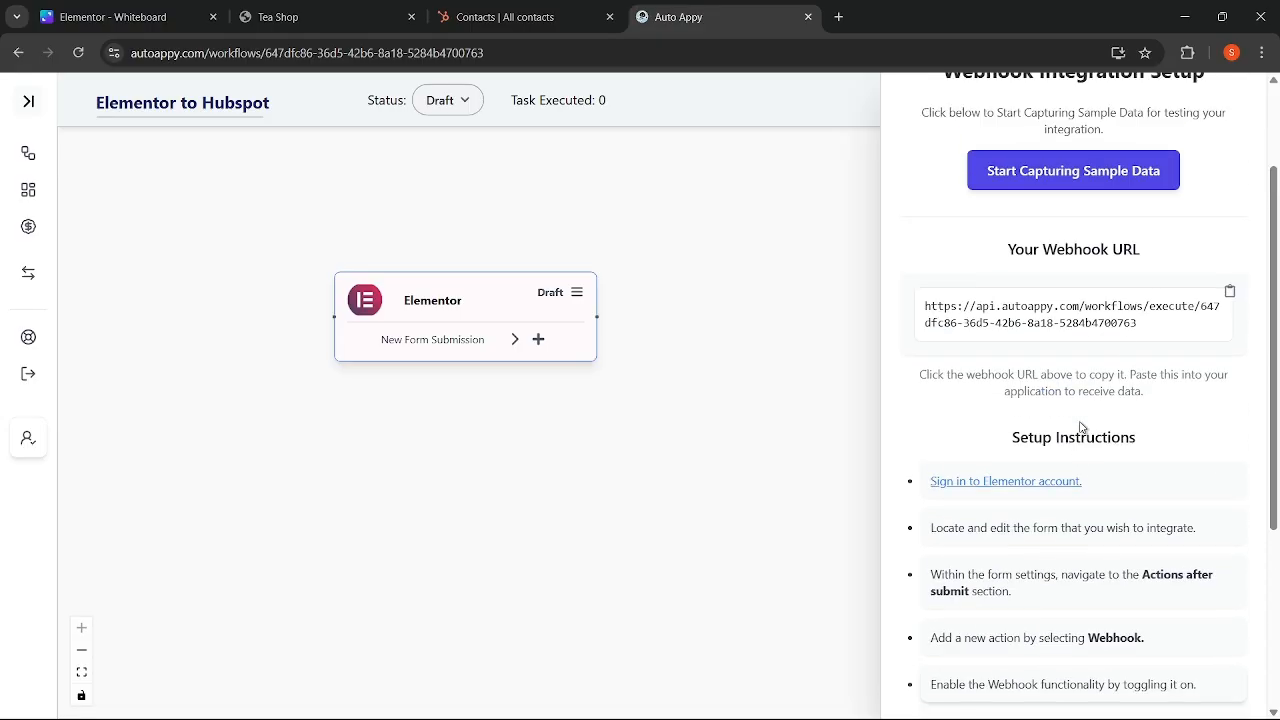
click(1228, 298)
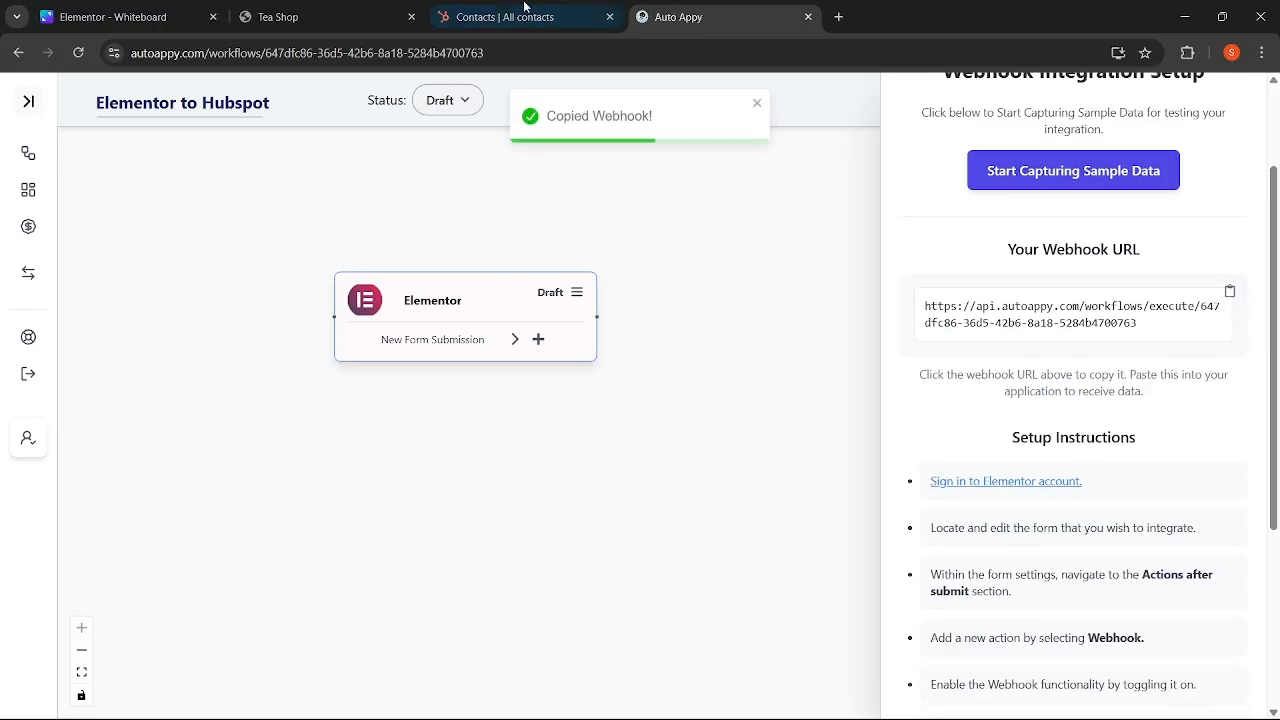
click(337, 11)
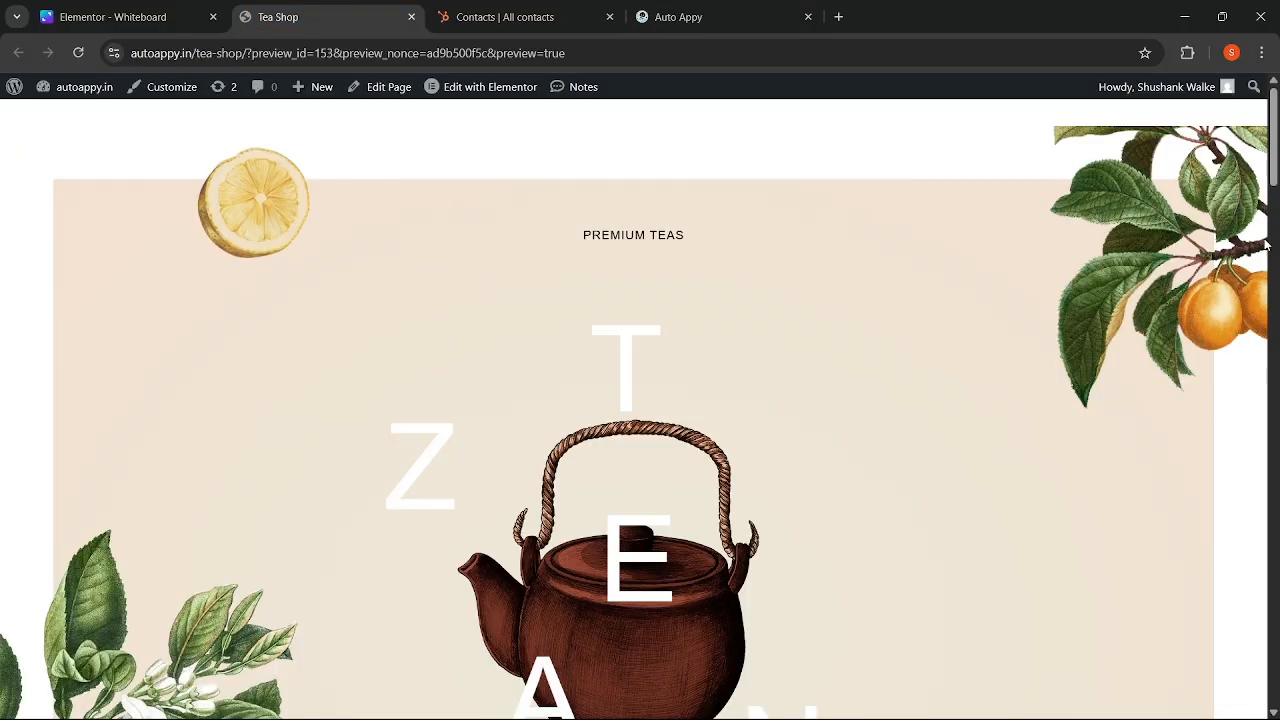
- Check the Tea Shop page's contact form and open the page in the Elementor editor
drag(1277, 133, 1277, 628)
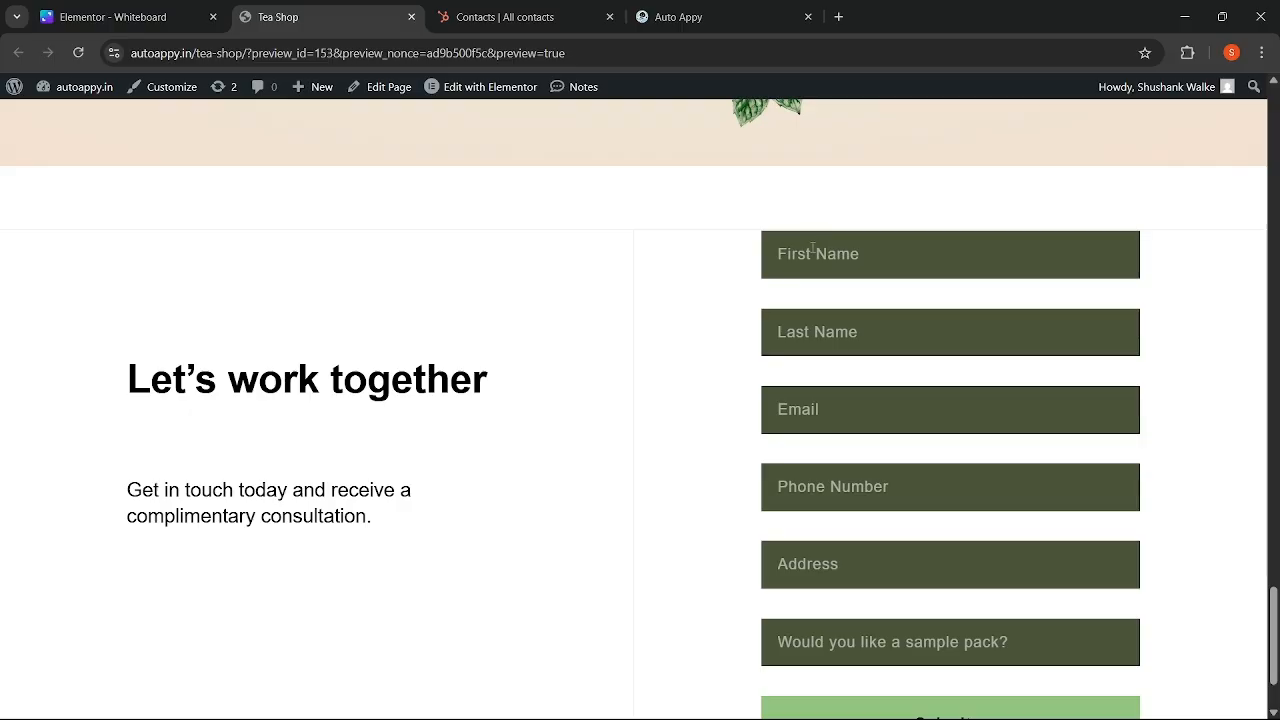
click(474, 97)
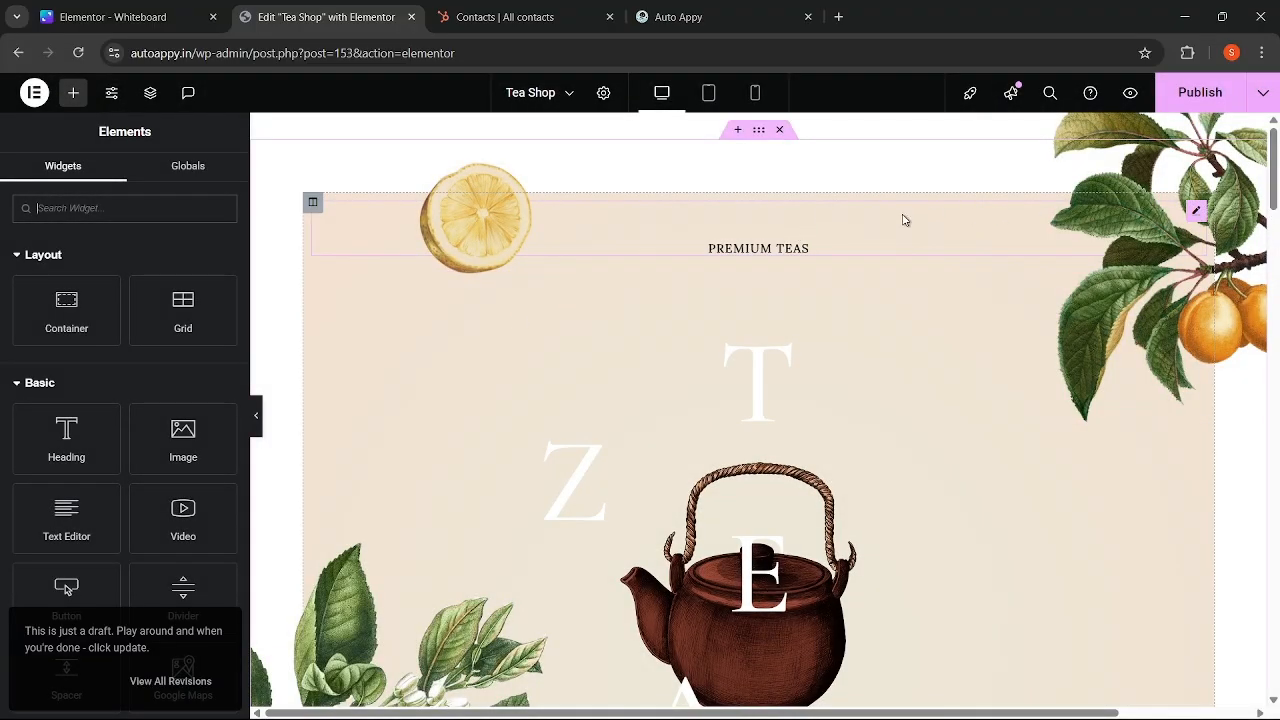
- Select the Tea Shop contact form widget and collapse its Form Fields section
drag(1276, 176, 1276, 614)
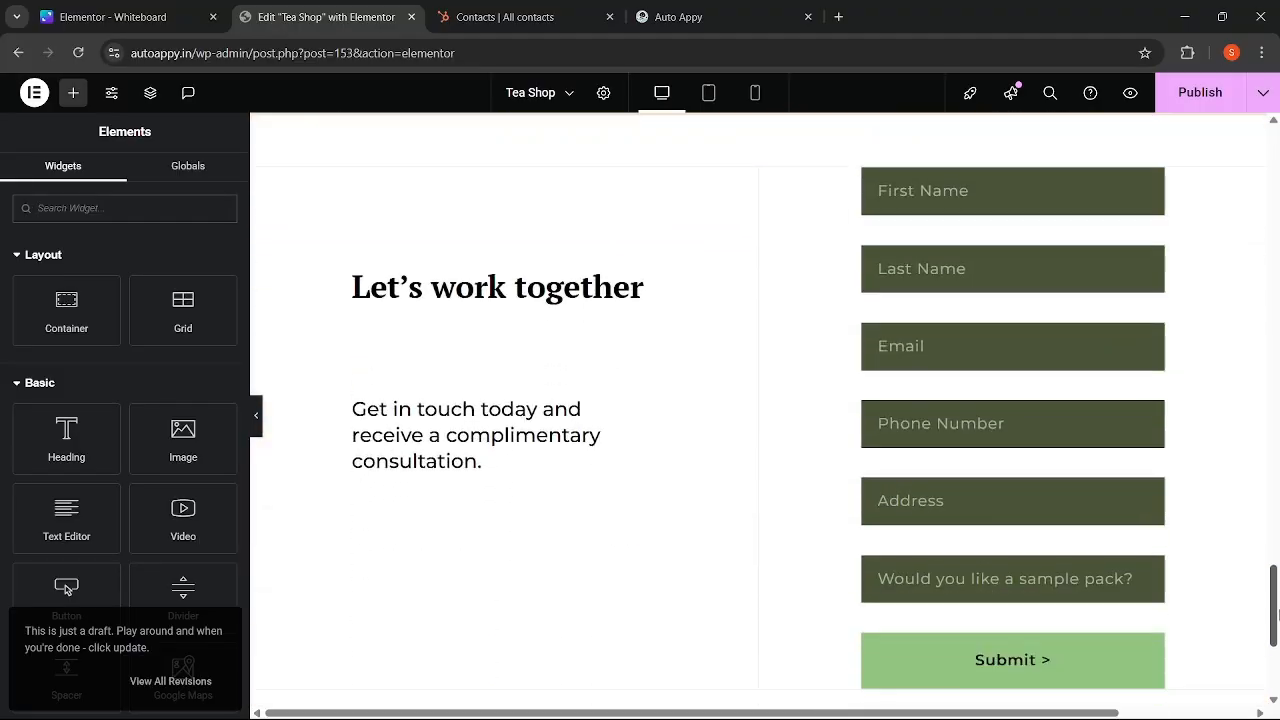
click(937, 204)
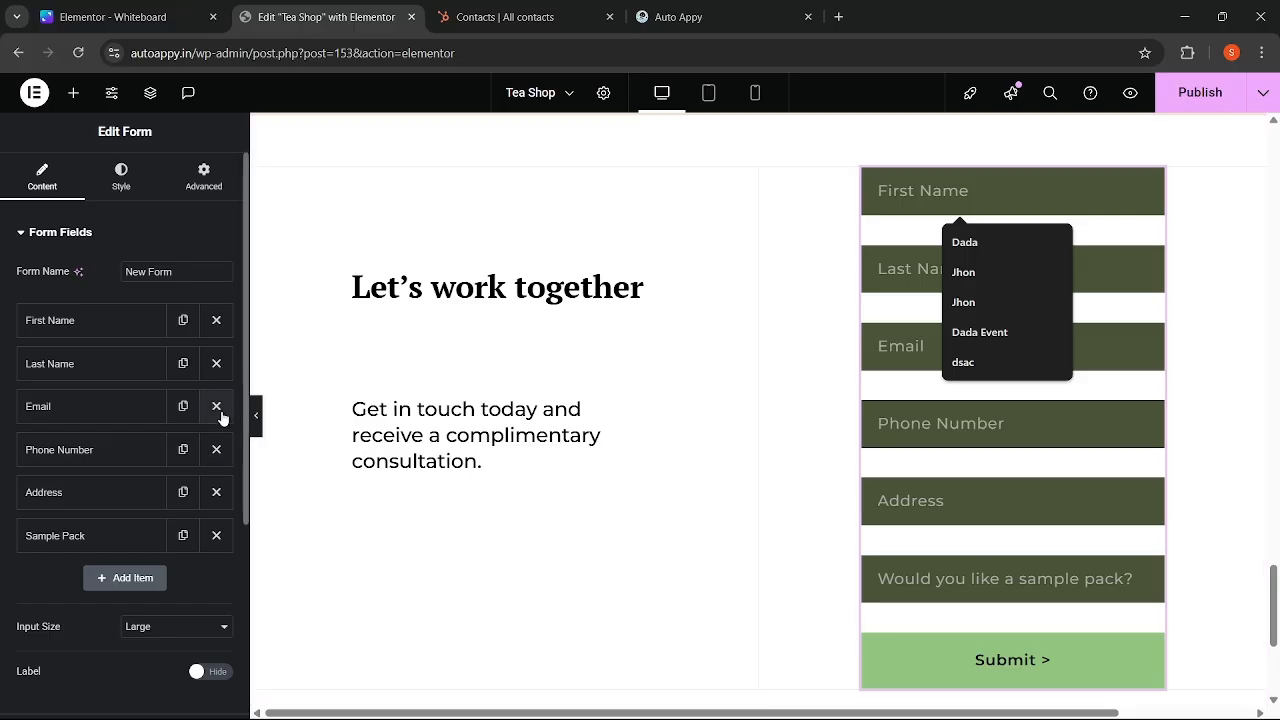
click(25, 234)
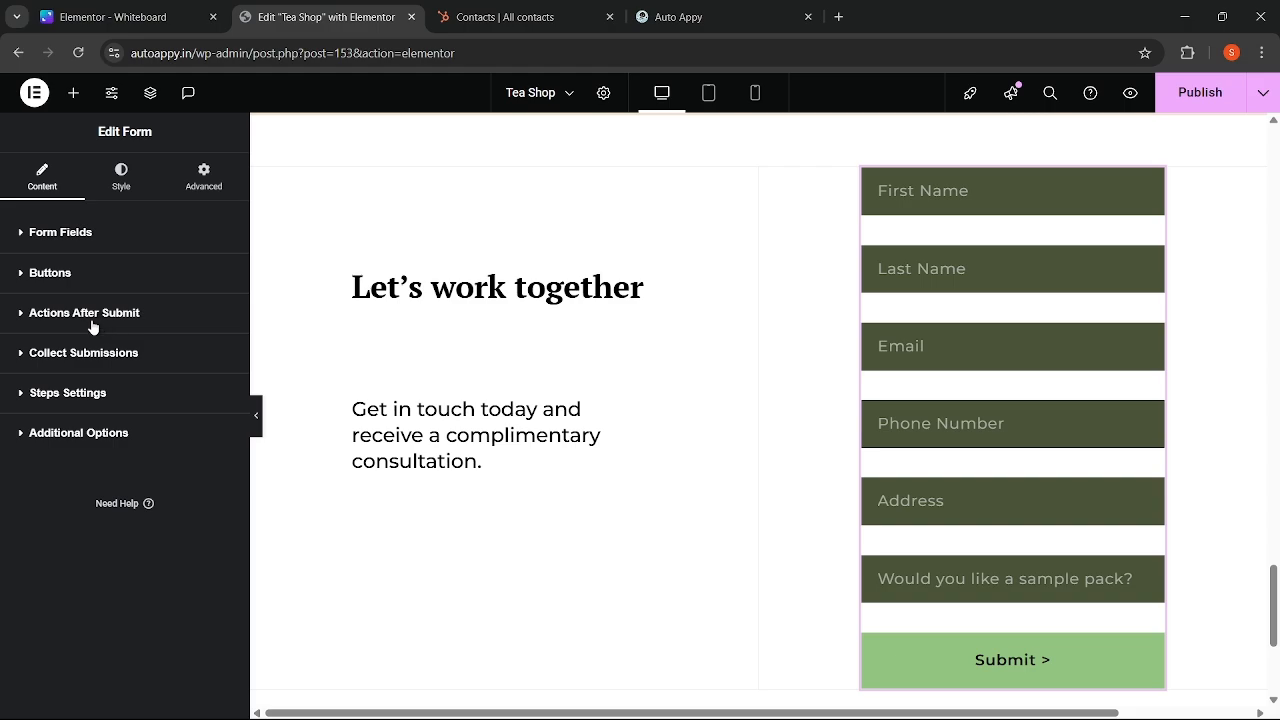
- Add a Webhook action under Actions After Submit and expand its Webhook settings
click(22, 318)
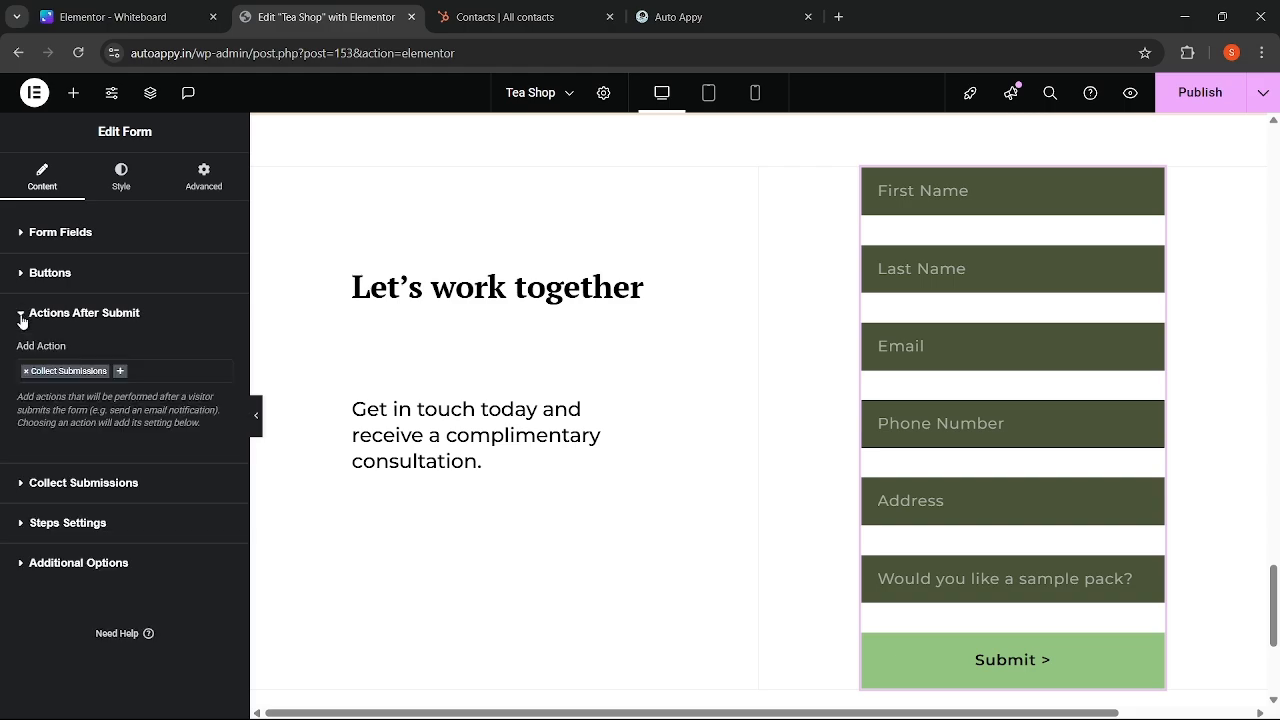
click(120, 374)
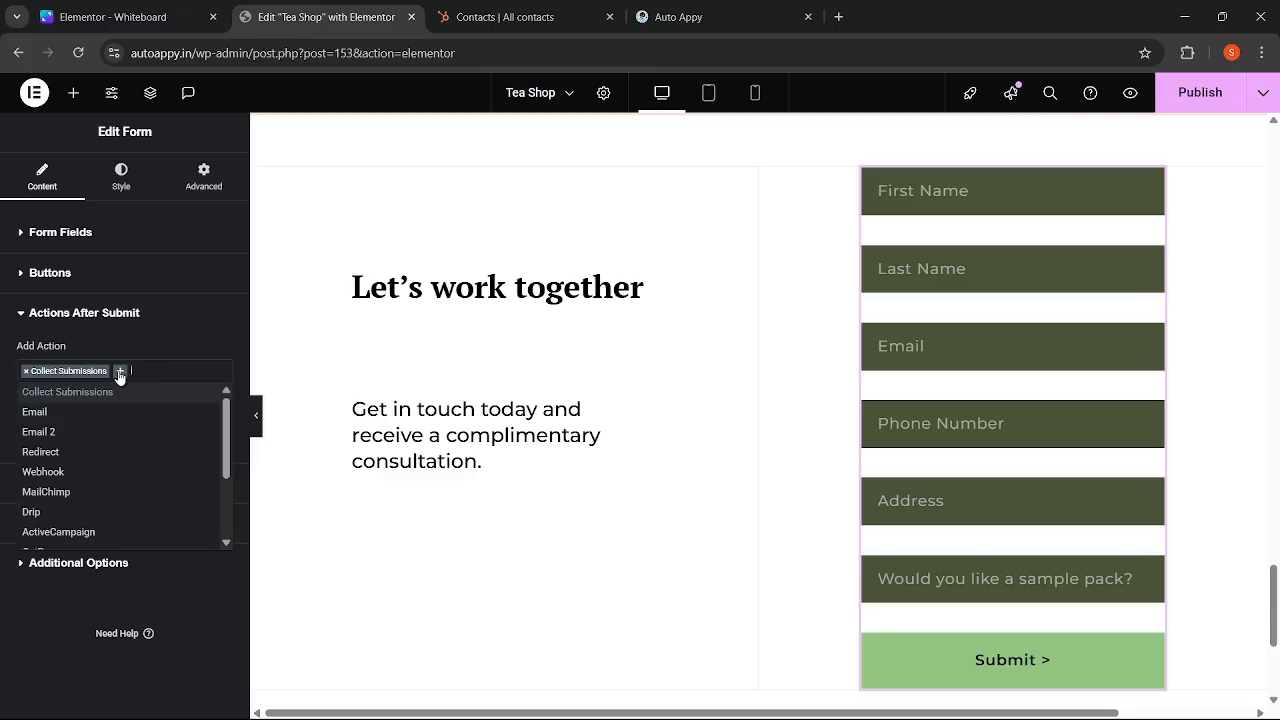
text(web)
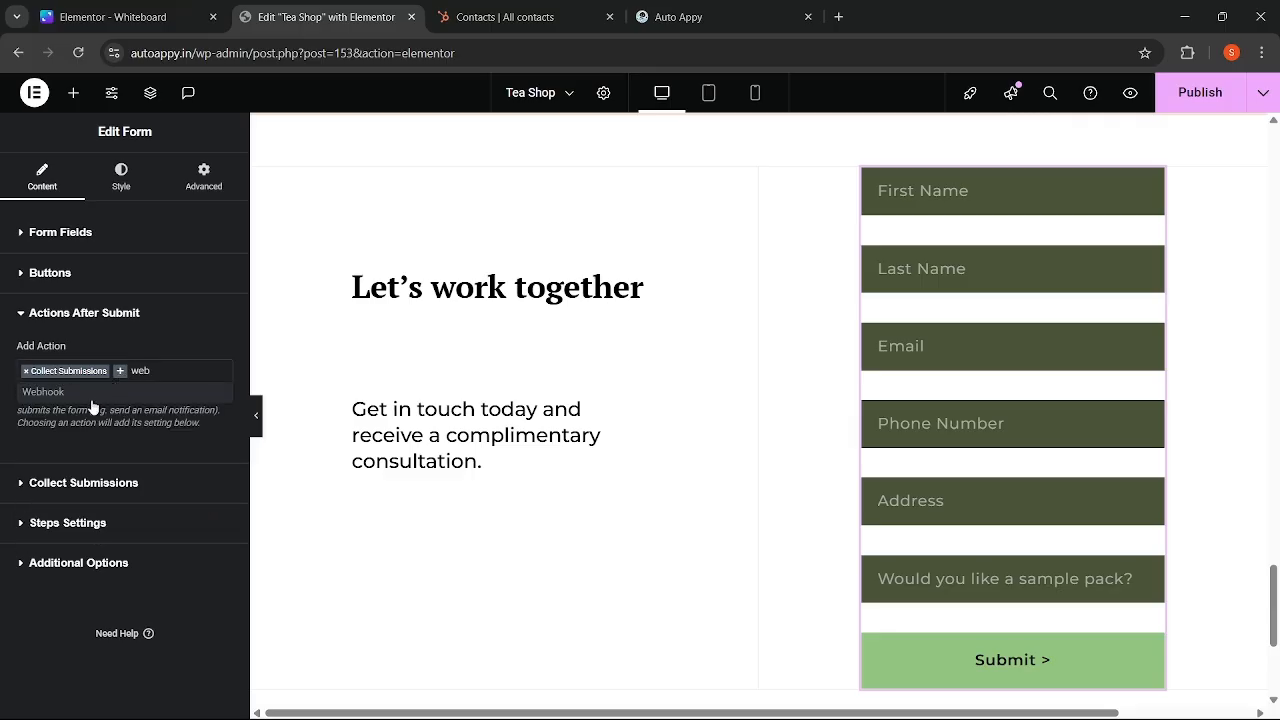
click(55, 392)
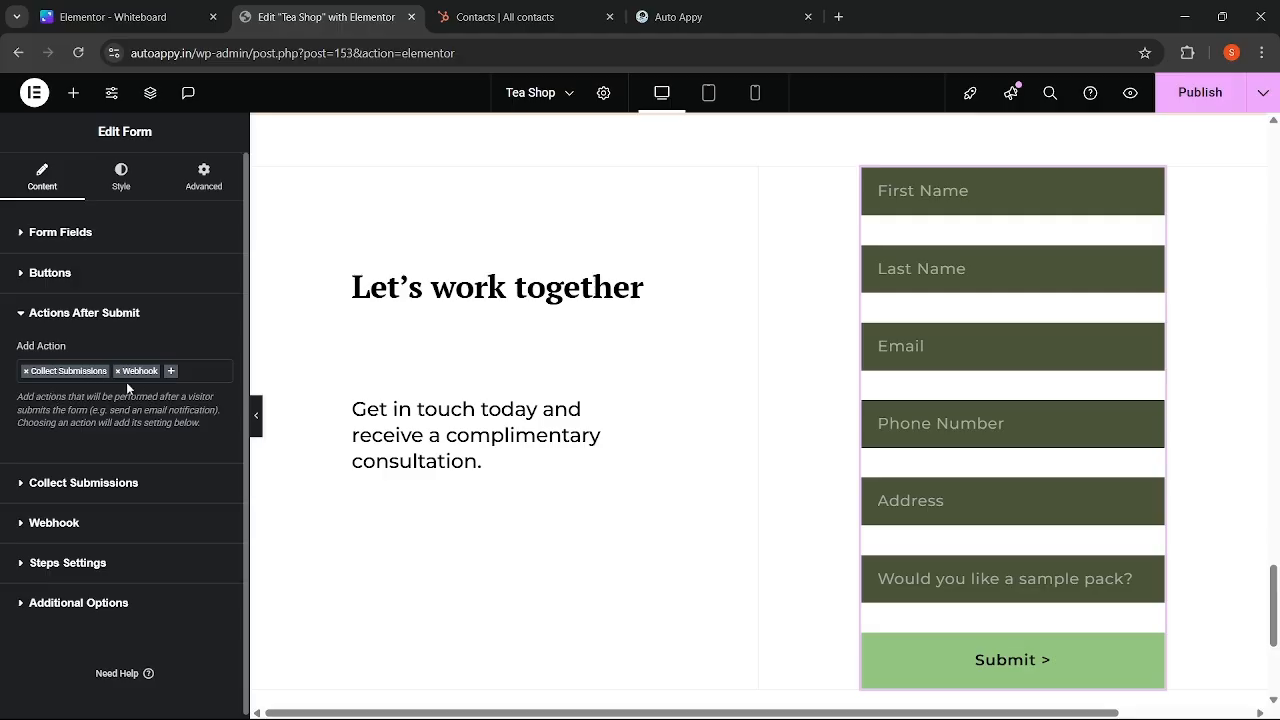
click(26, 525)
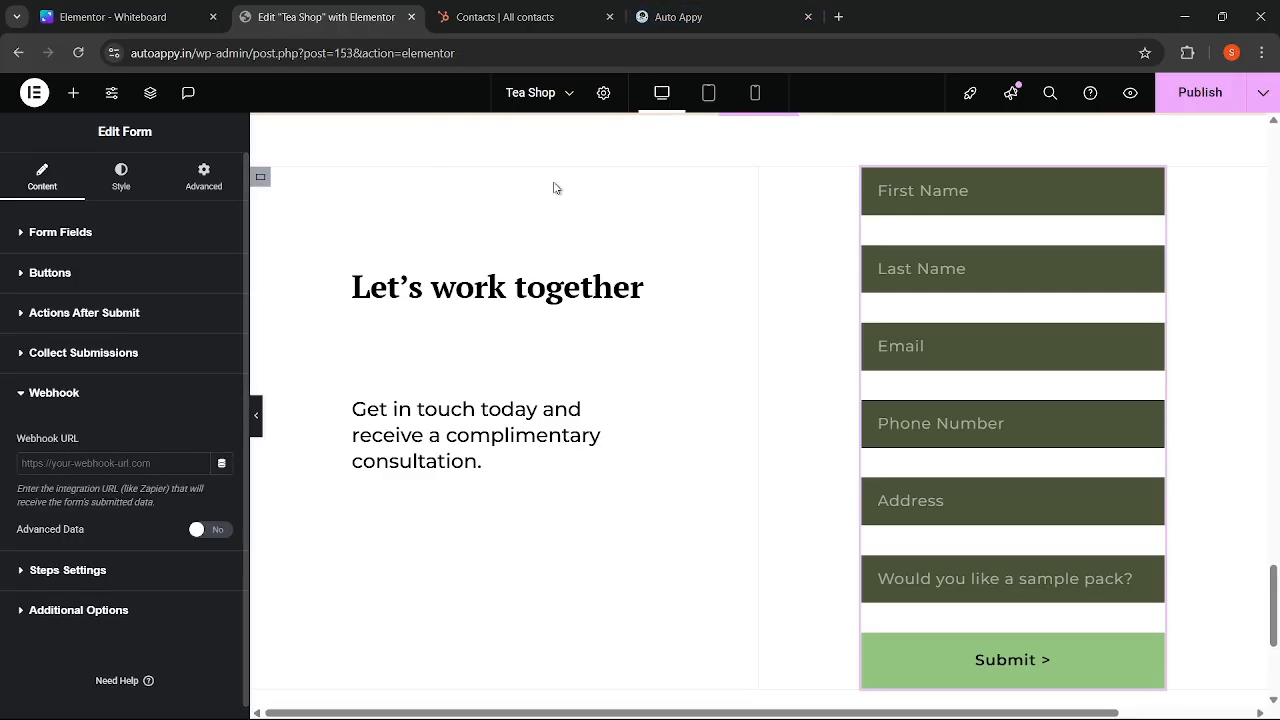
- Paste the Auto Appy workflow's webhook URL into the Webhook URL field and publish the page
click(685, 17)
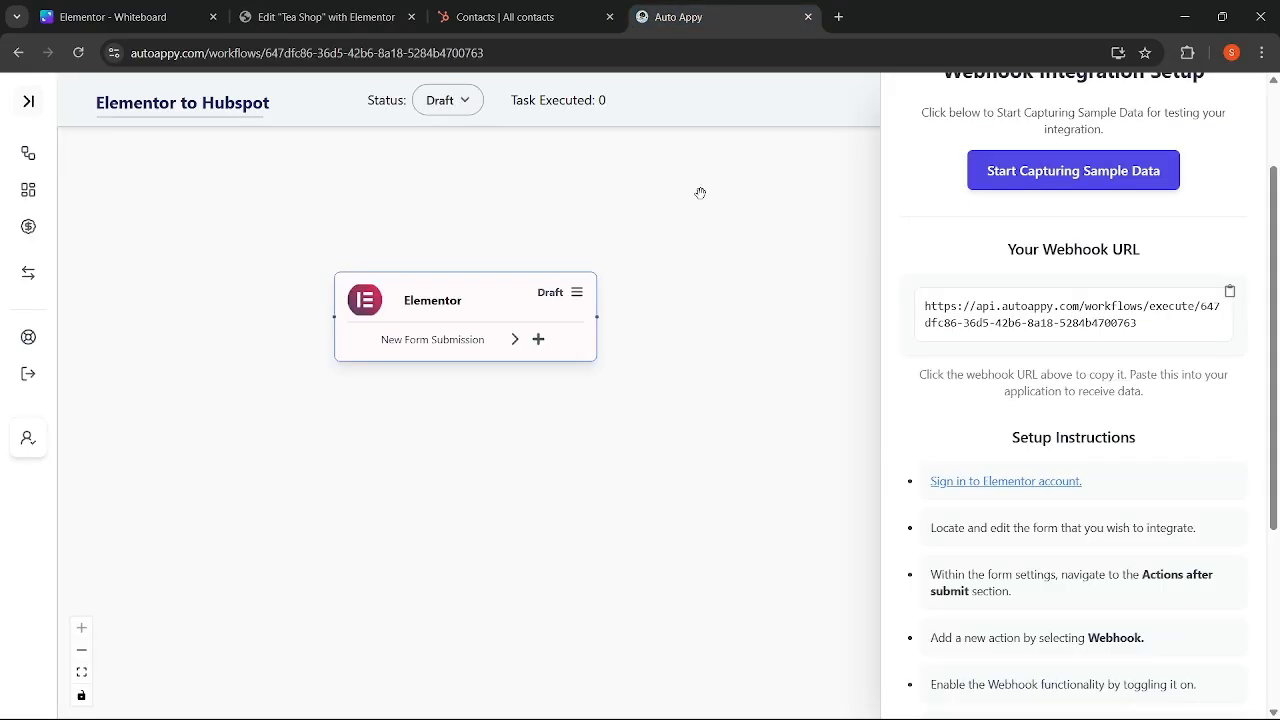
click(1228, 297)
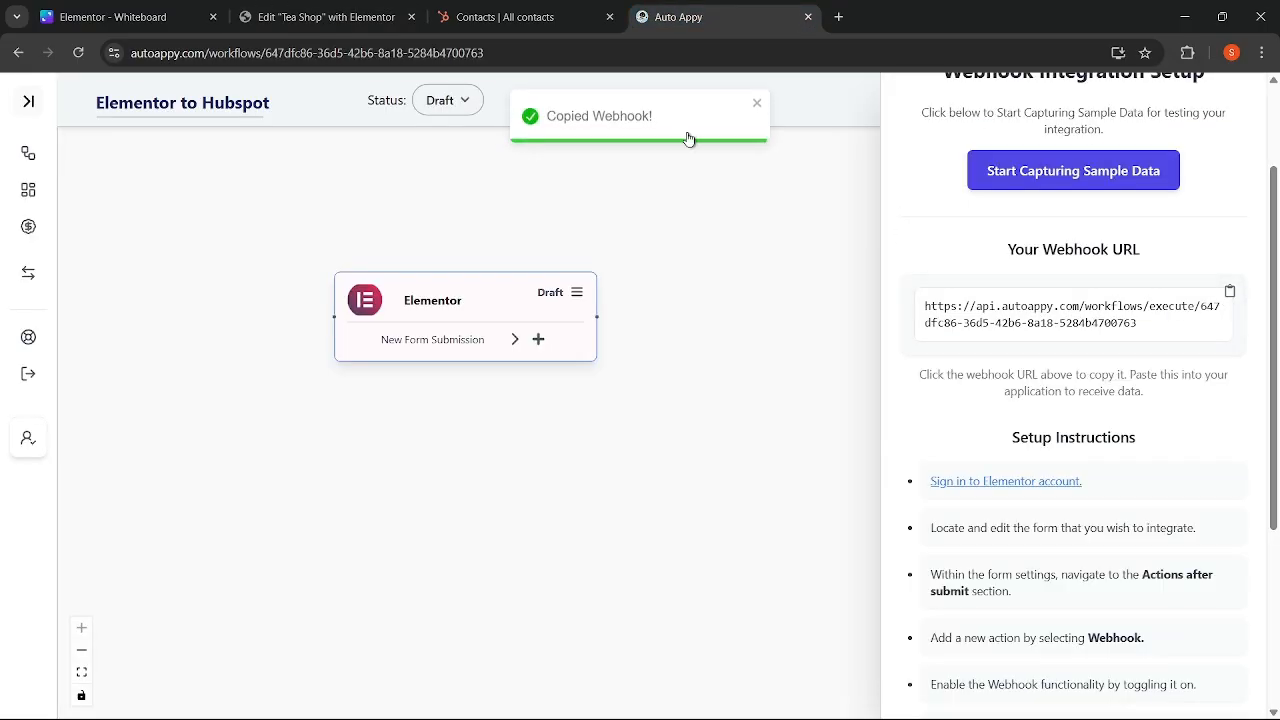
click(326, 17)
click(94, 466)
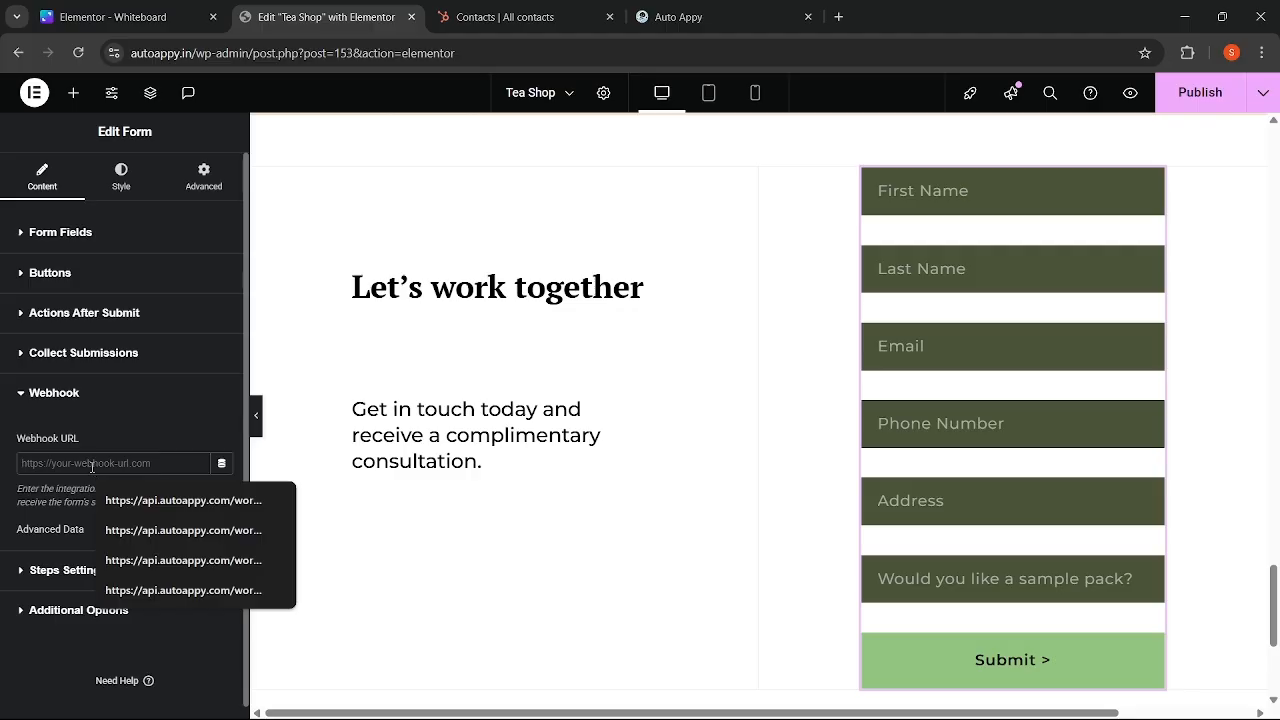
key(ctrl+v)
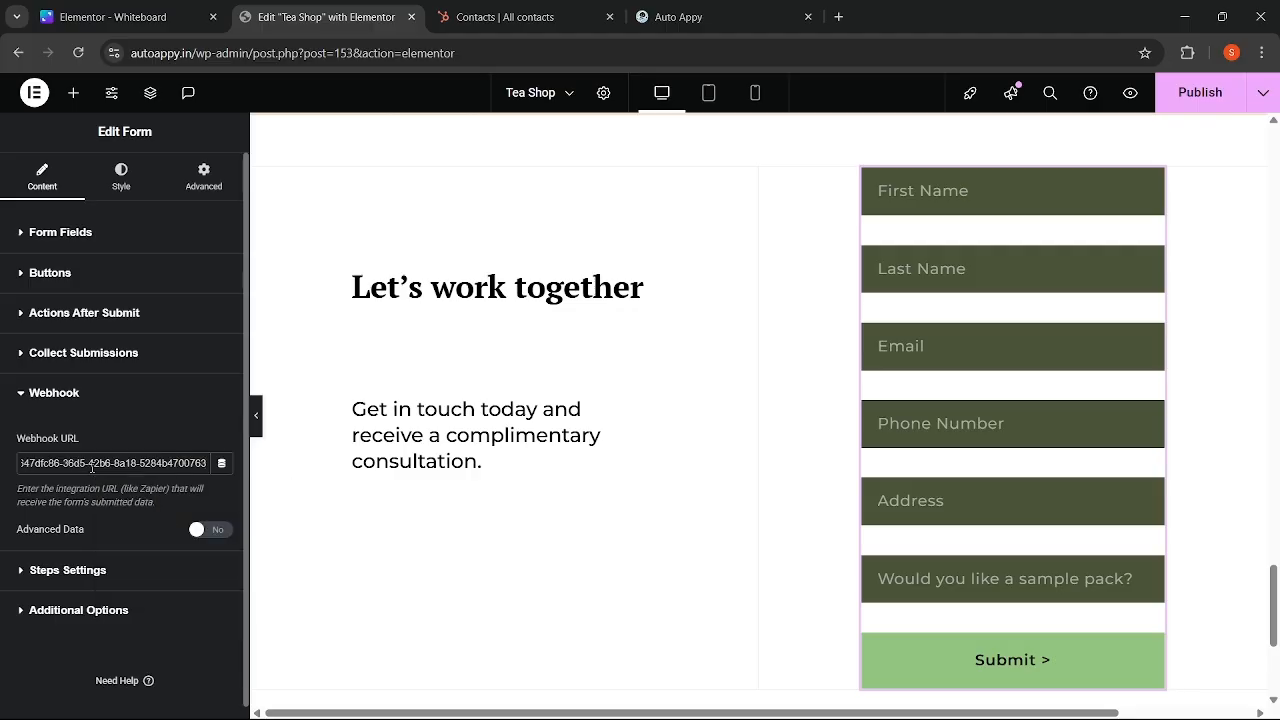
click(1200, 93)
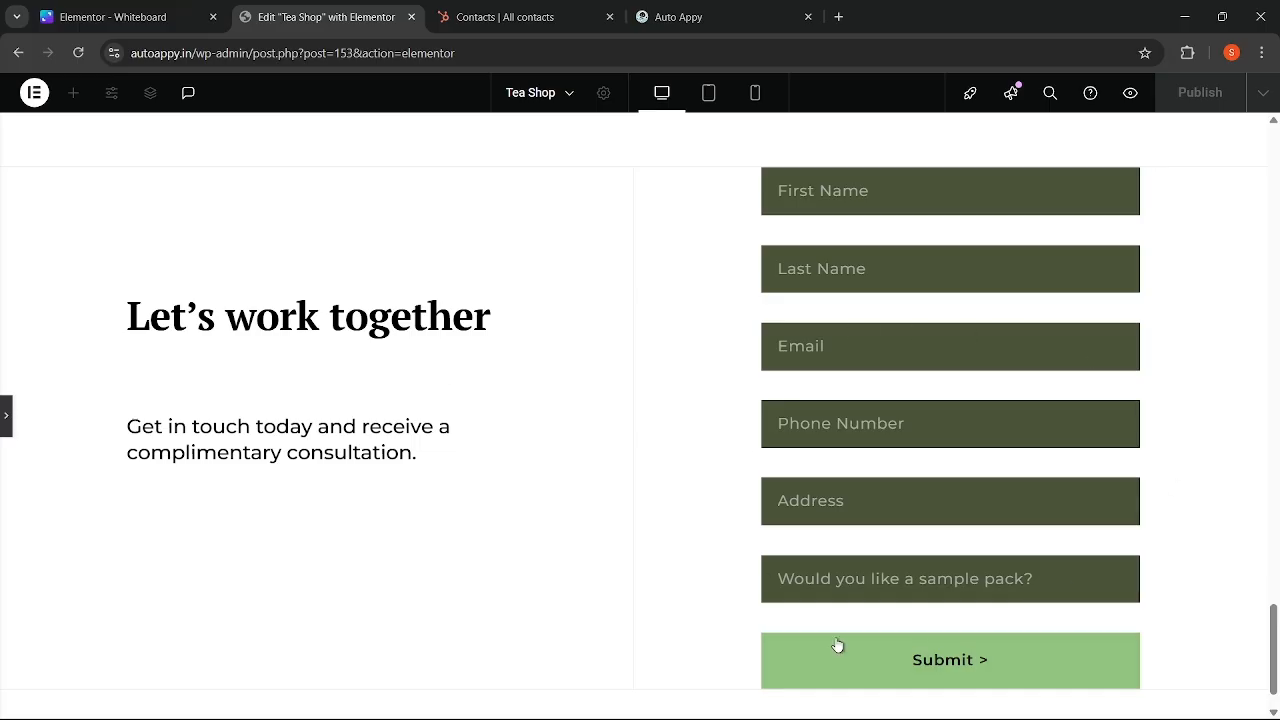
- On the Auto Appy workflow page, start capturing sample data for the Elementor trigger's webhook
click(703, 19)
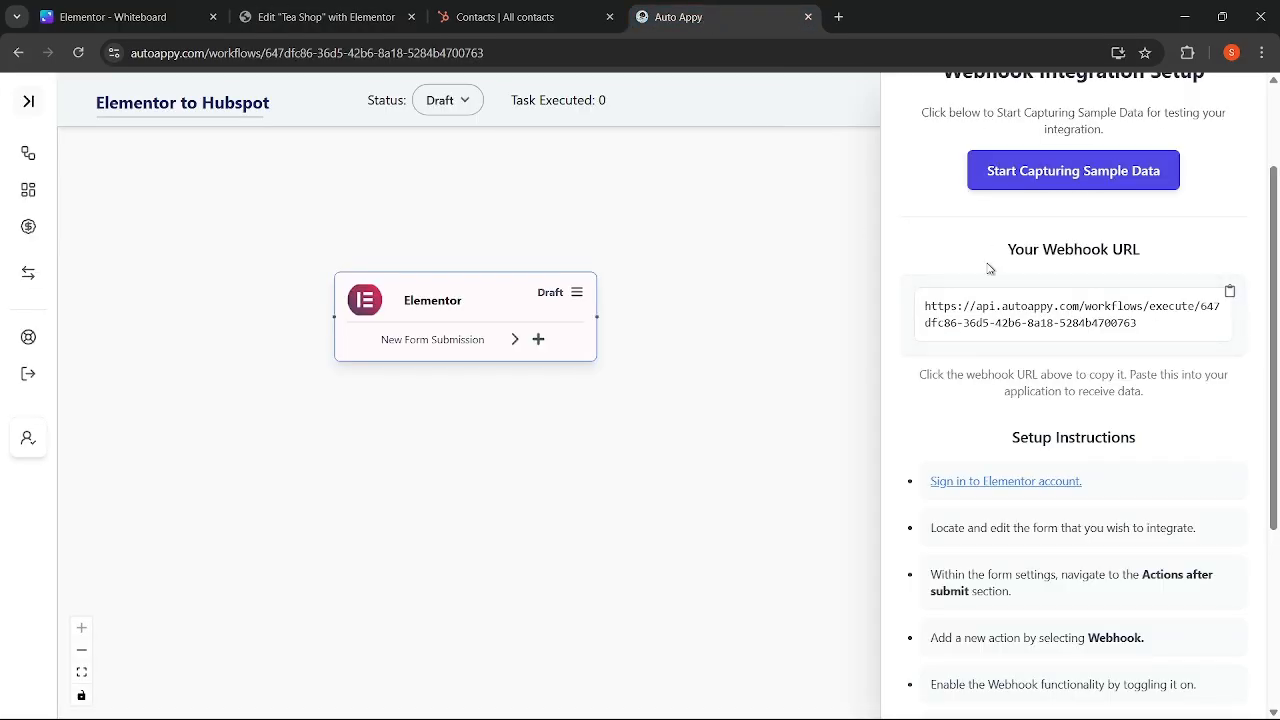
click(285, 15)
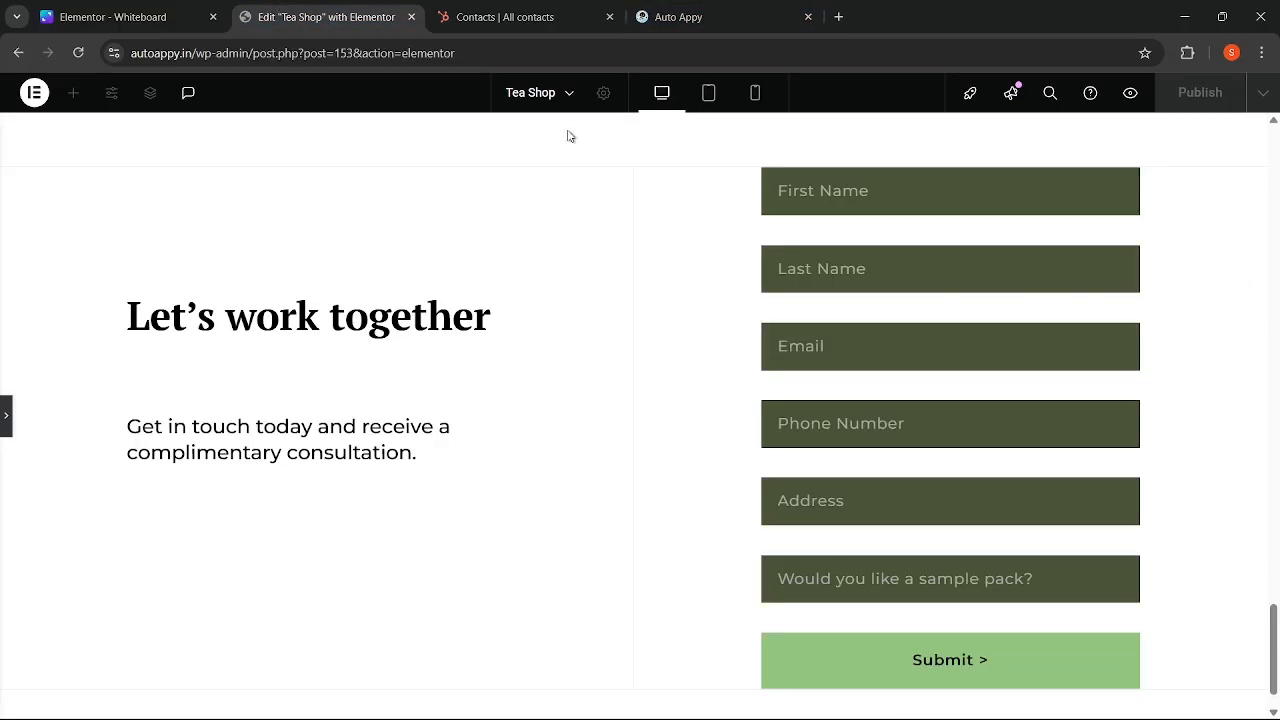
click(680, 20)
click(322, 20)
click(686, 17)
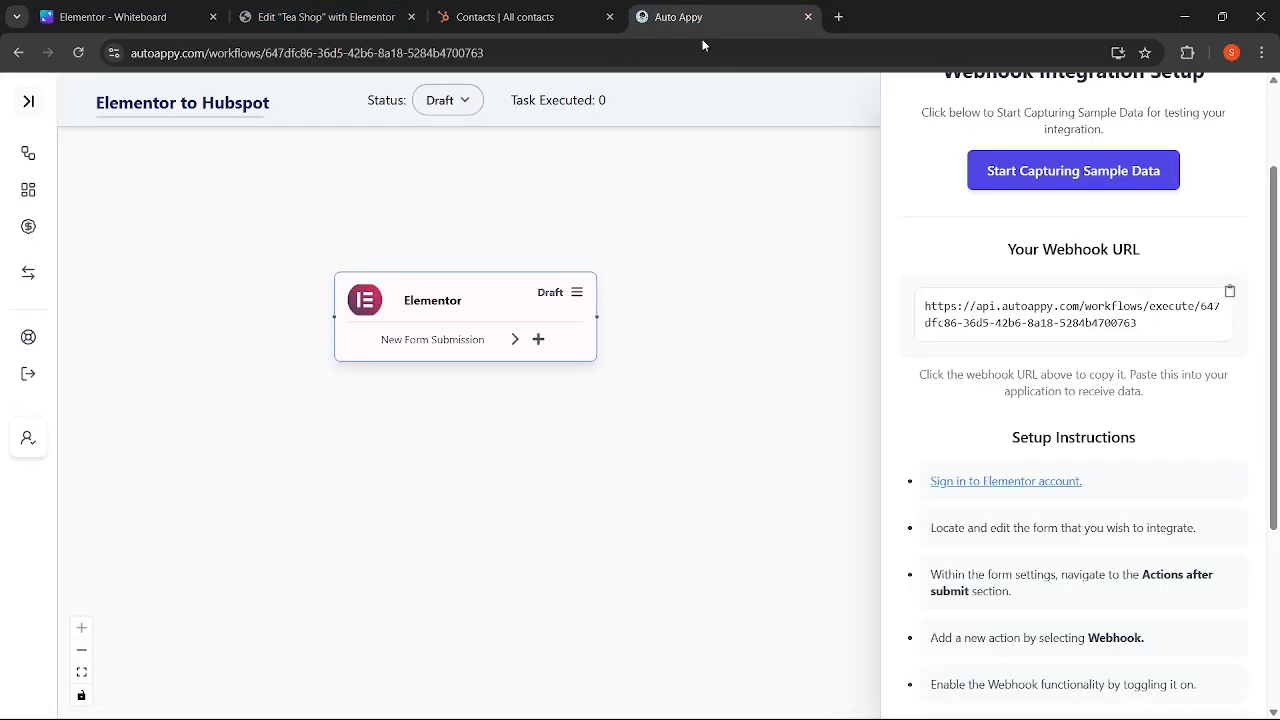
click(1035, 184)
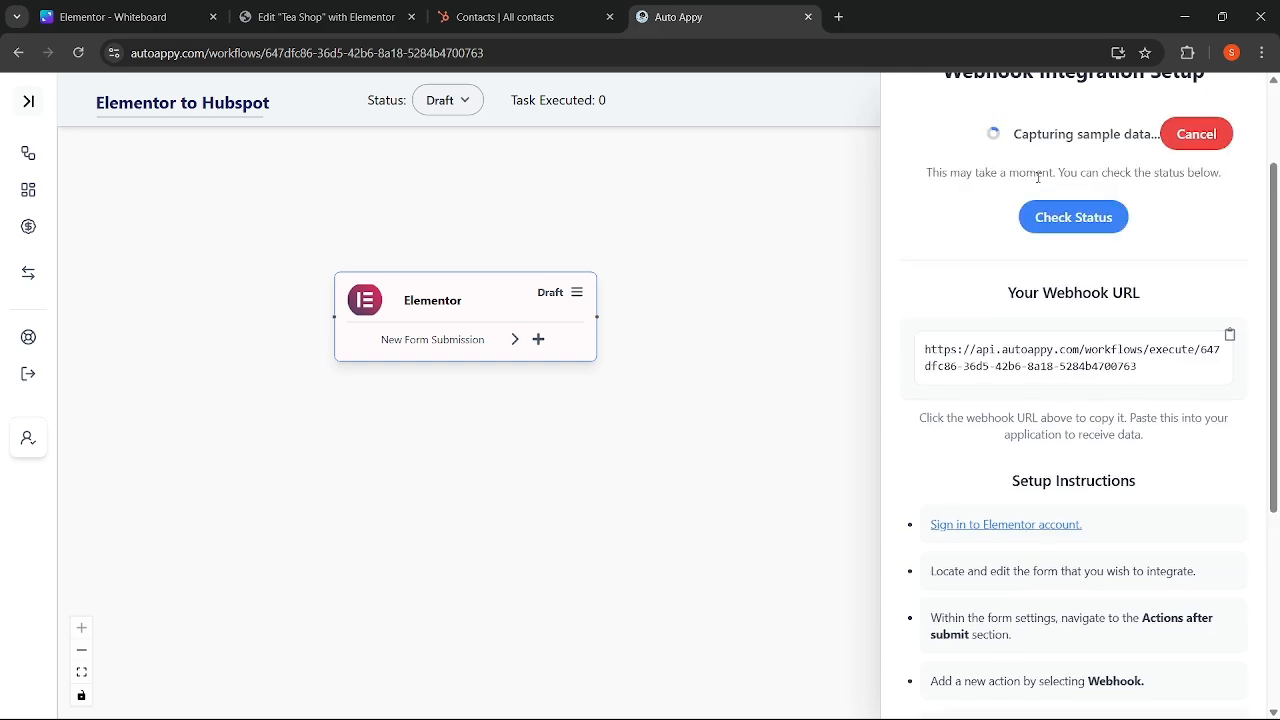
- Fill the test form with a first and last name, a saved email, a phone number and an address
click(305, 14)
click(826, 200)
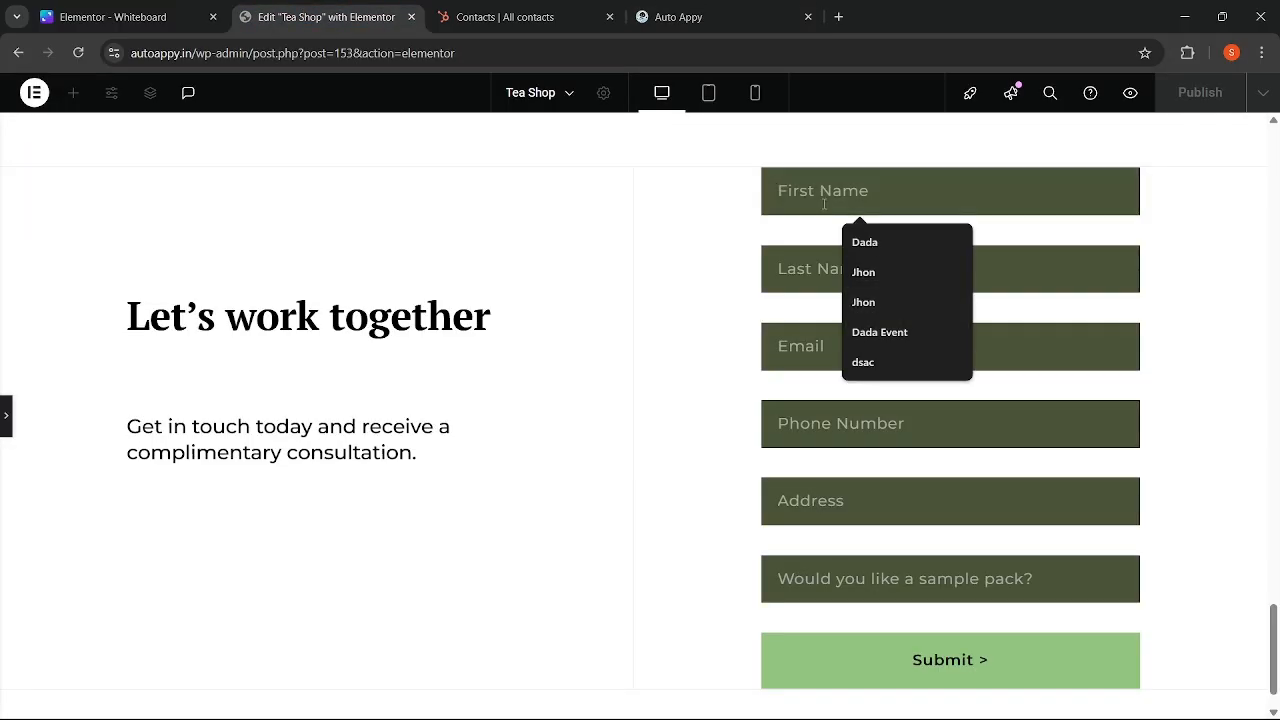
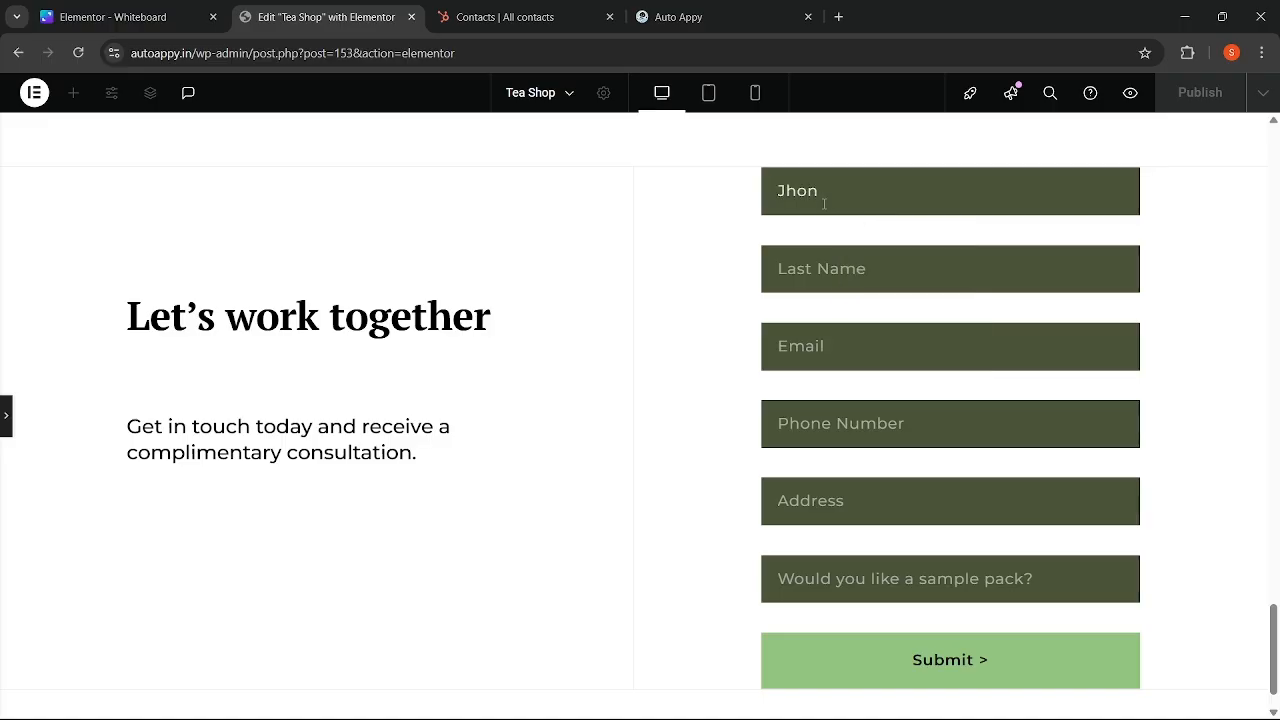
click(817, 283)
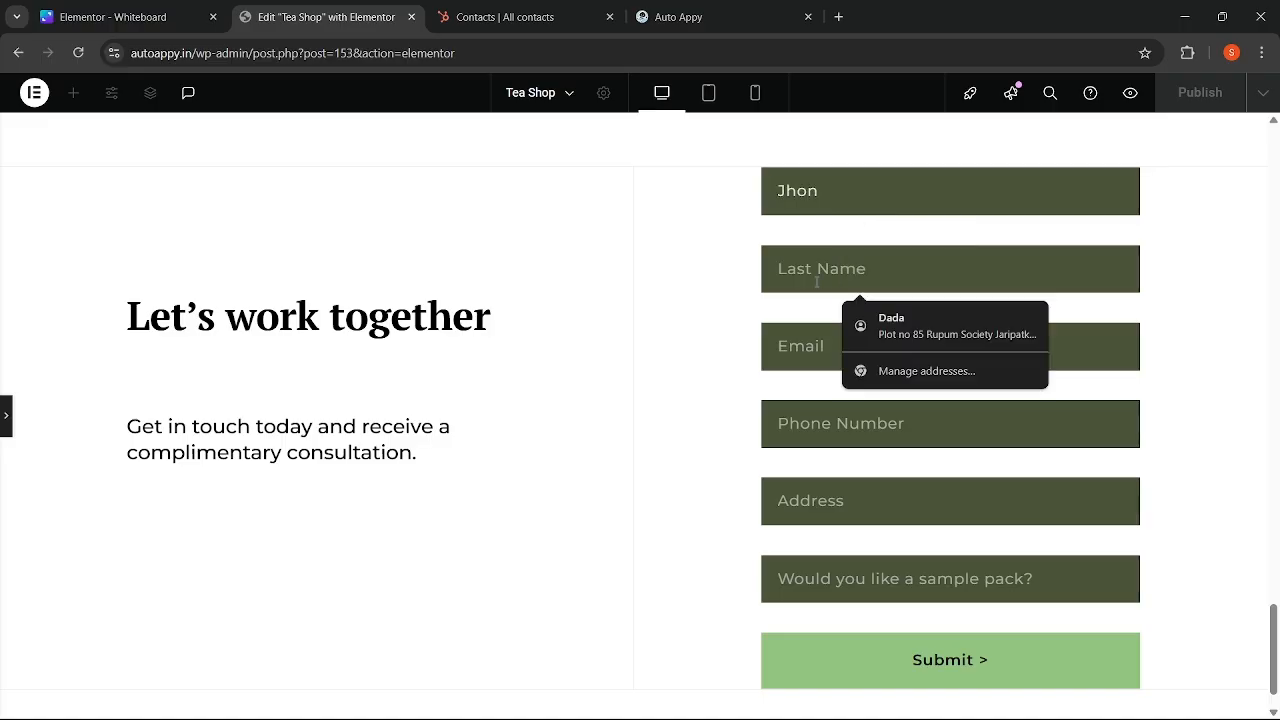
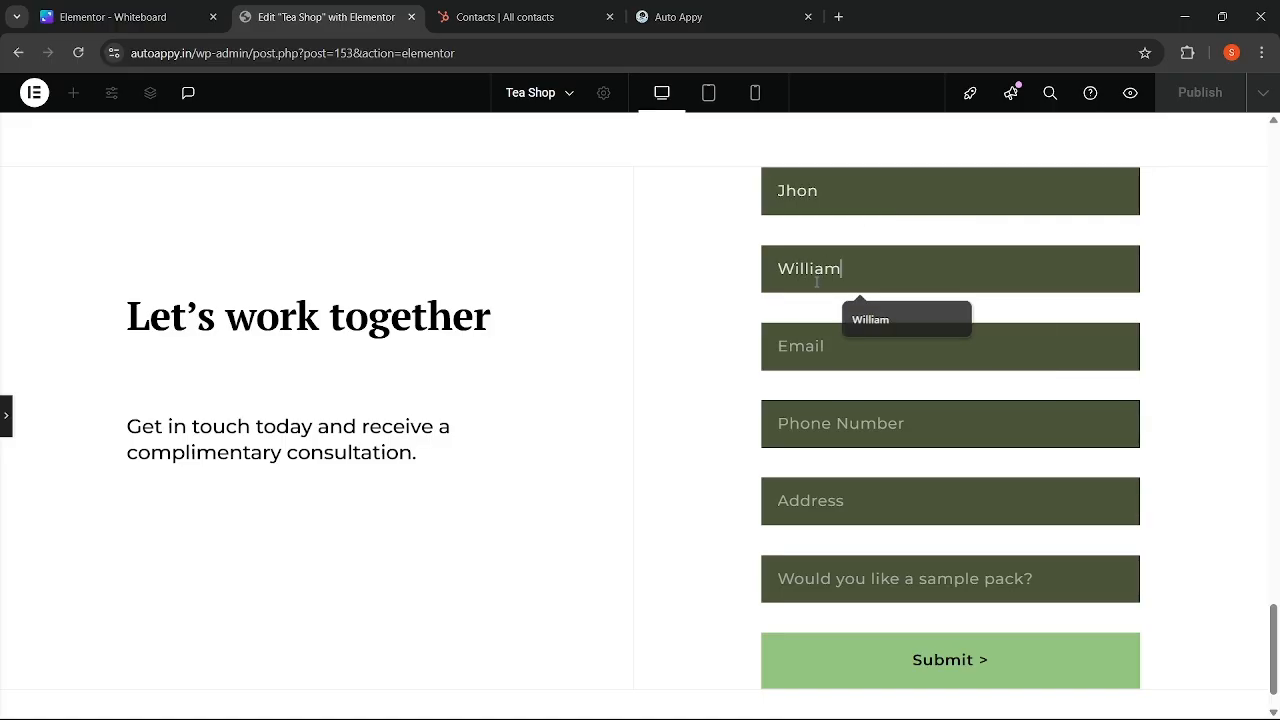
click(836, 344)
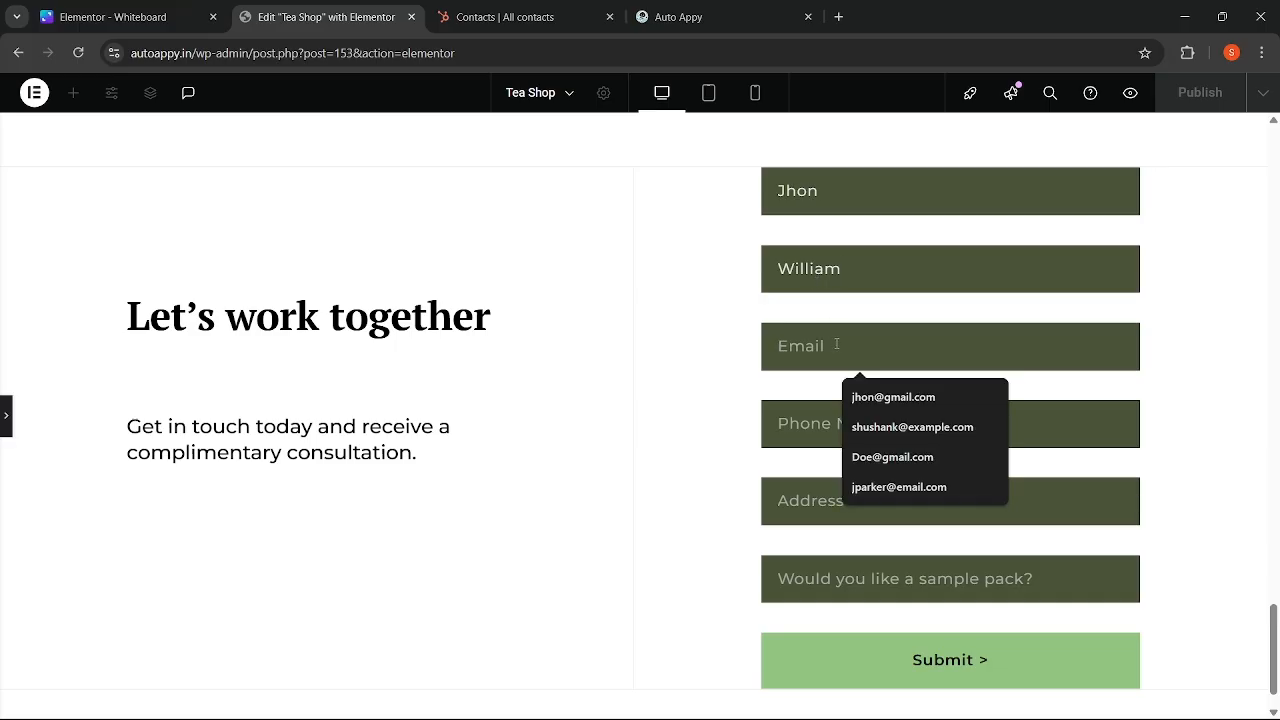
click(885, 397)
click(842, 421)
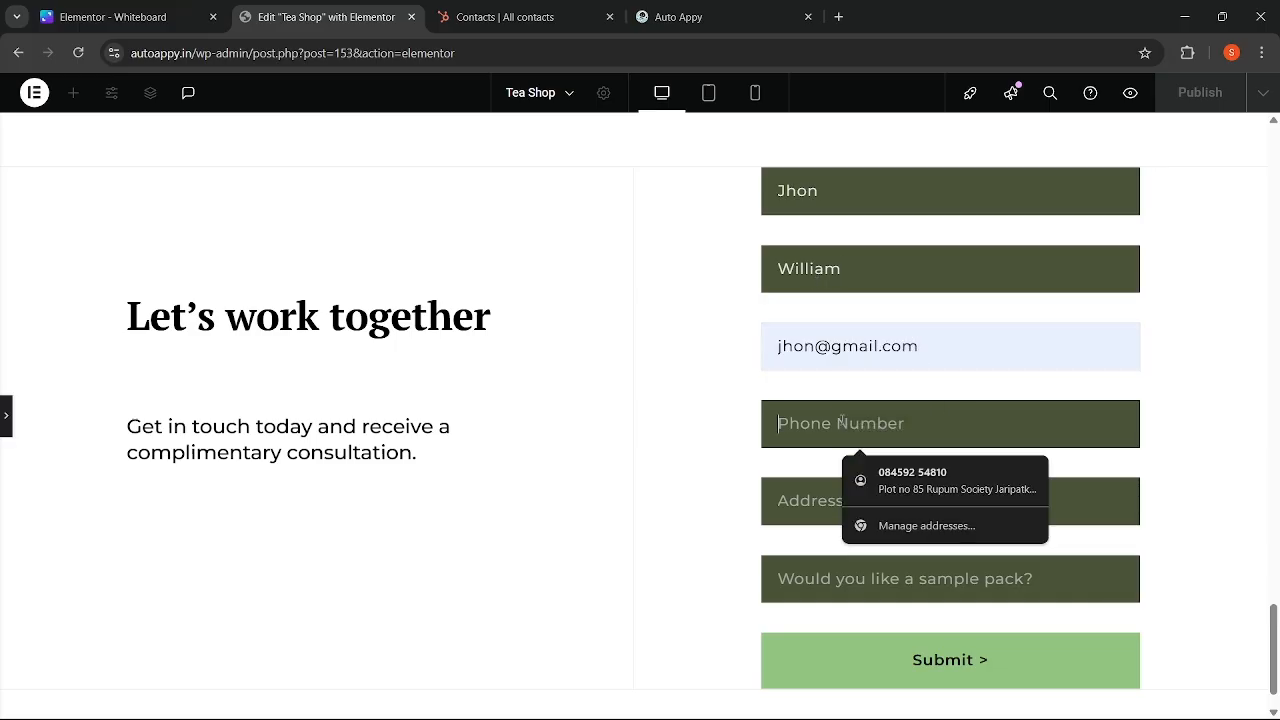
text(9999999999)
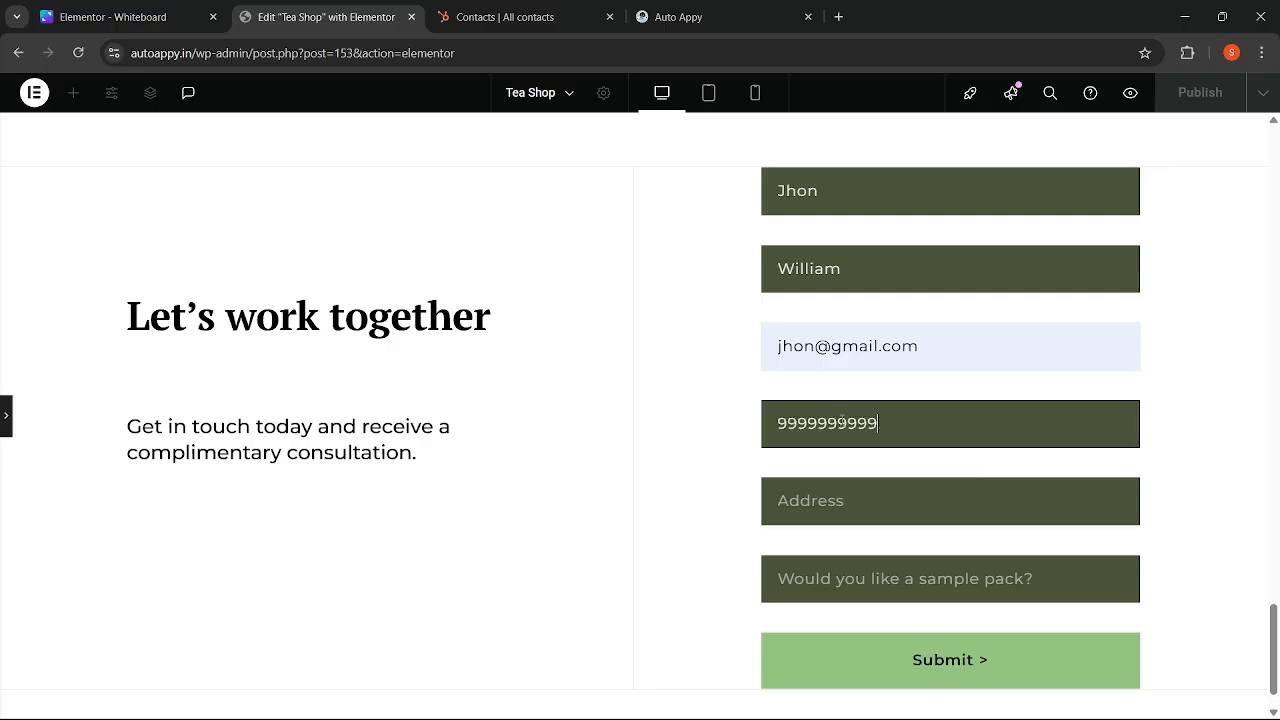
click(839, 486)
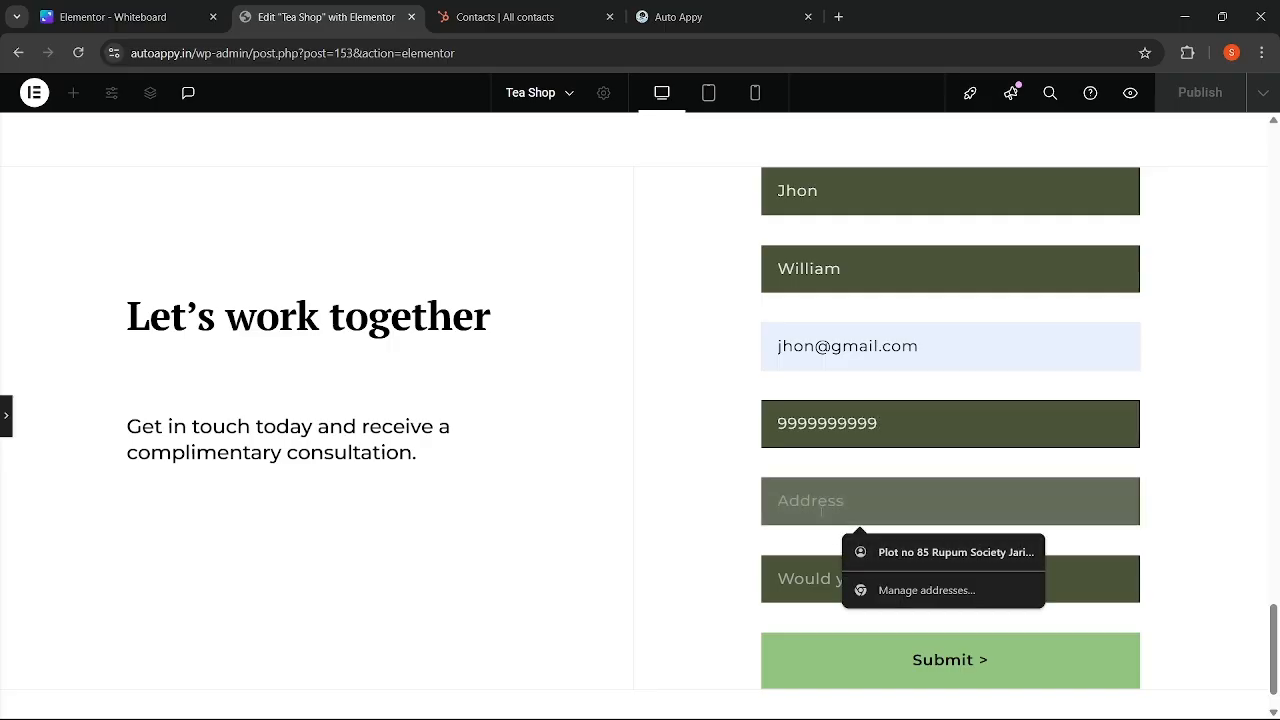
text(Auto Appy Pune Maharashtra)
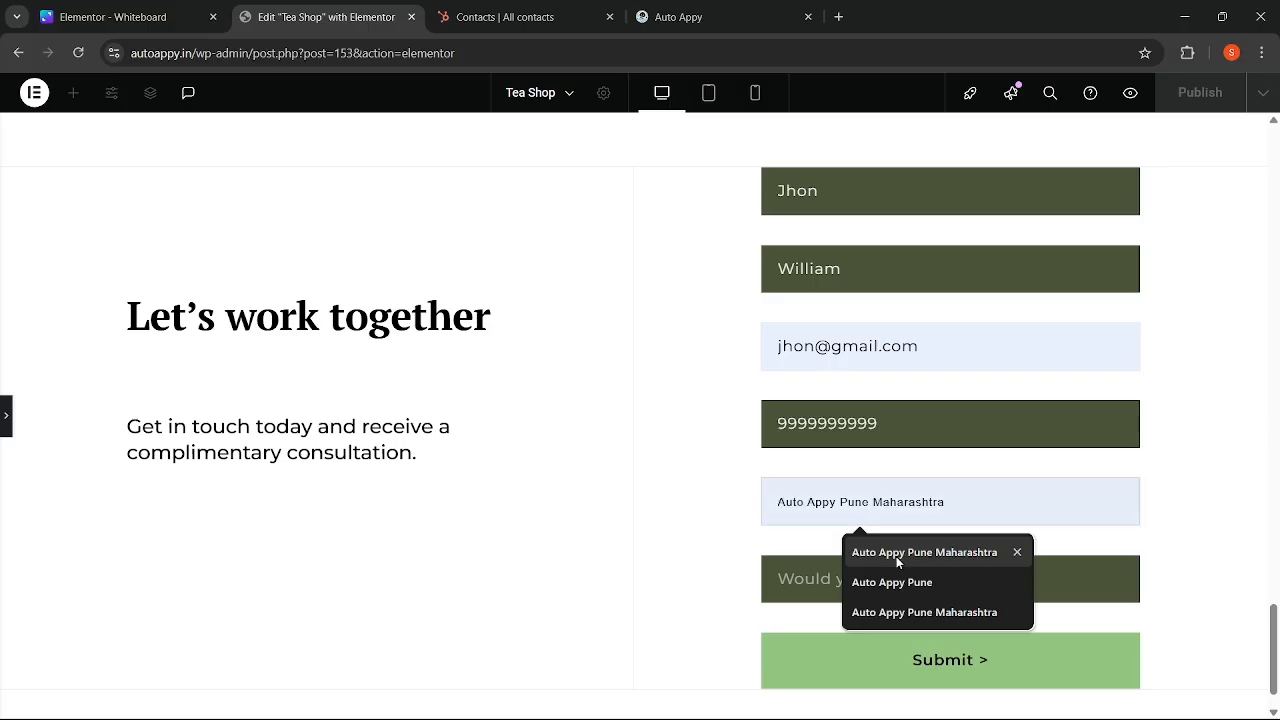
click(895, 553)
- Answer Yes to the sample pack question and submit the test form
click(826, 579)
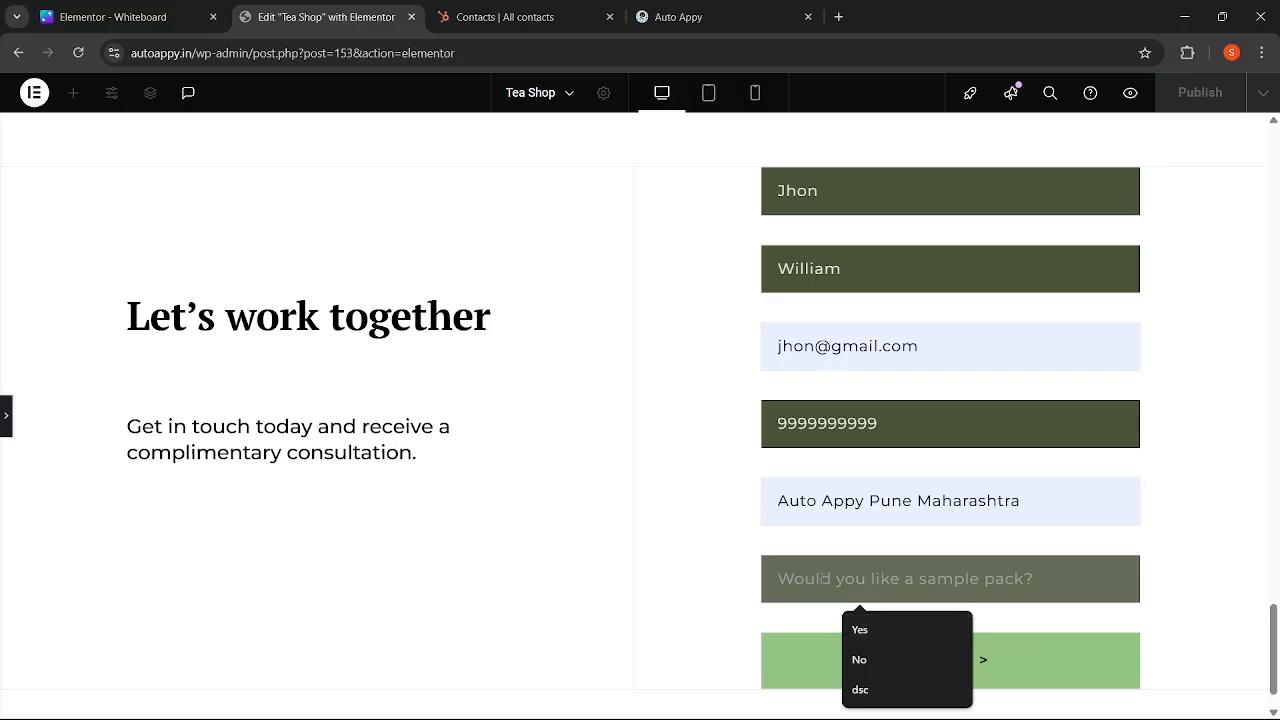
click(740, 561)
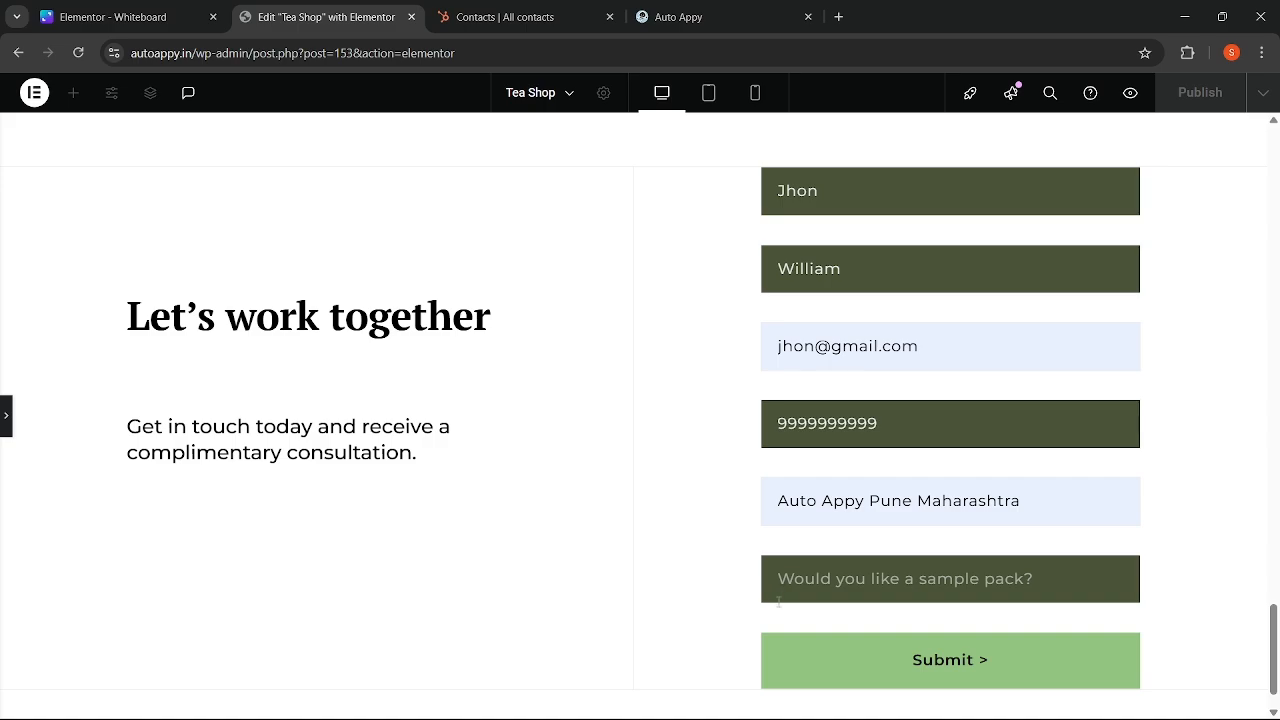
click(818, 577)
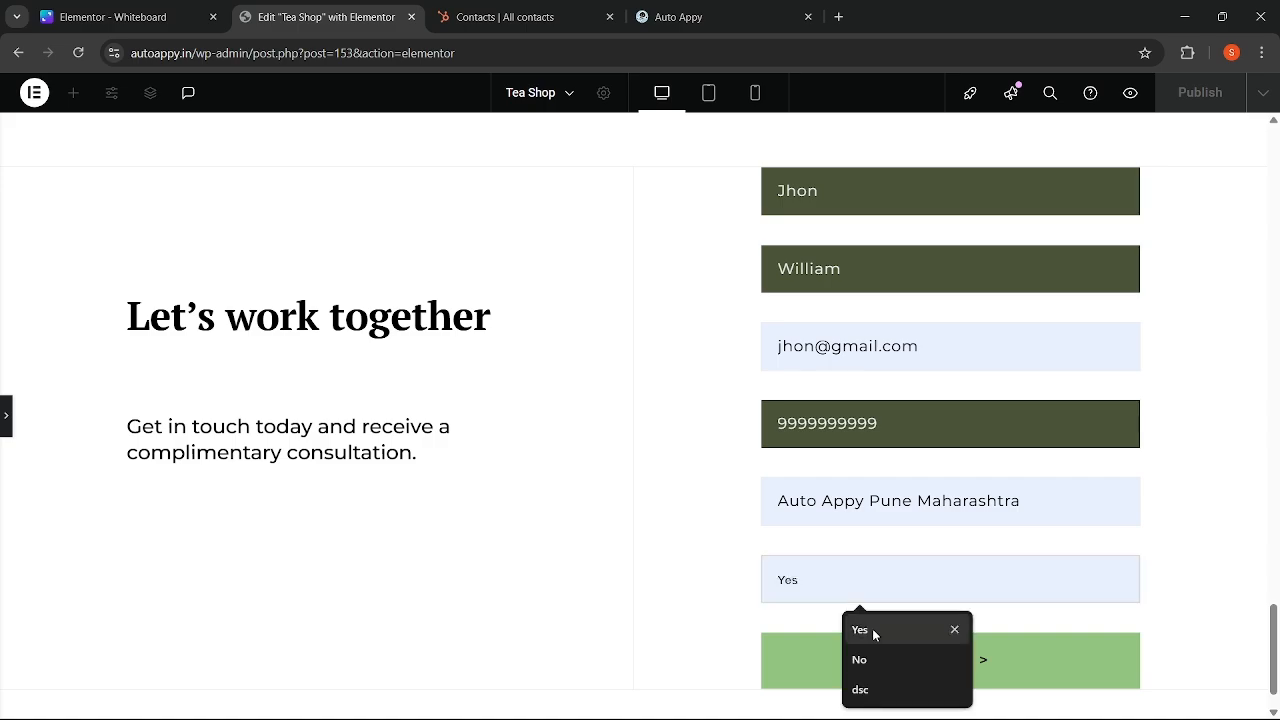
click(872, 626)
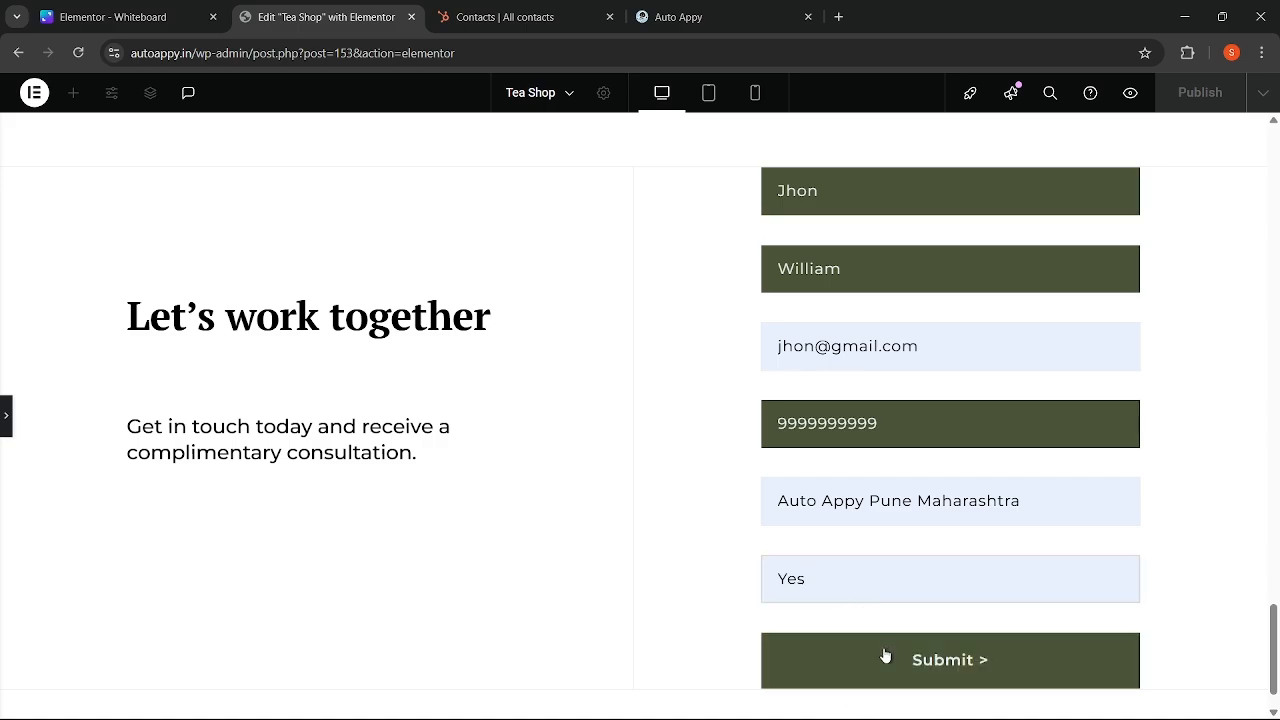
click(885, 655)
click(897, 688)
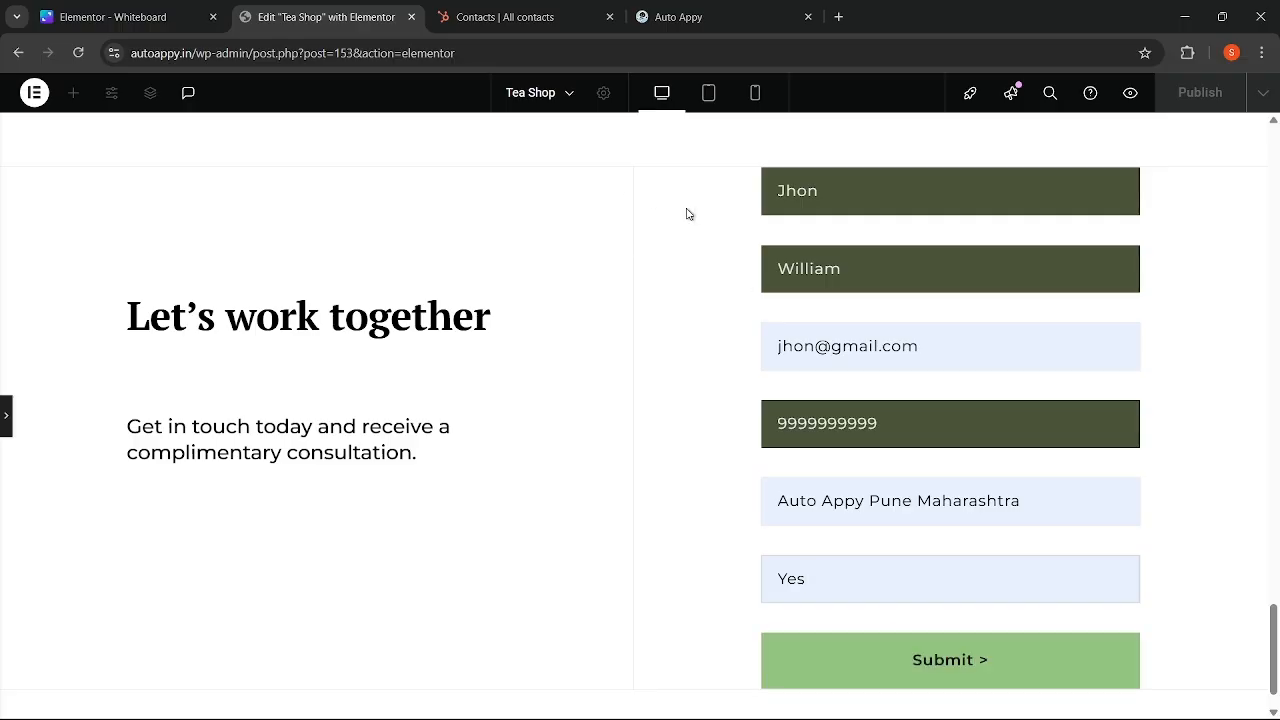
- Resubmit the form and check in Auto Appy that the submission was captured
click(660, 12)
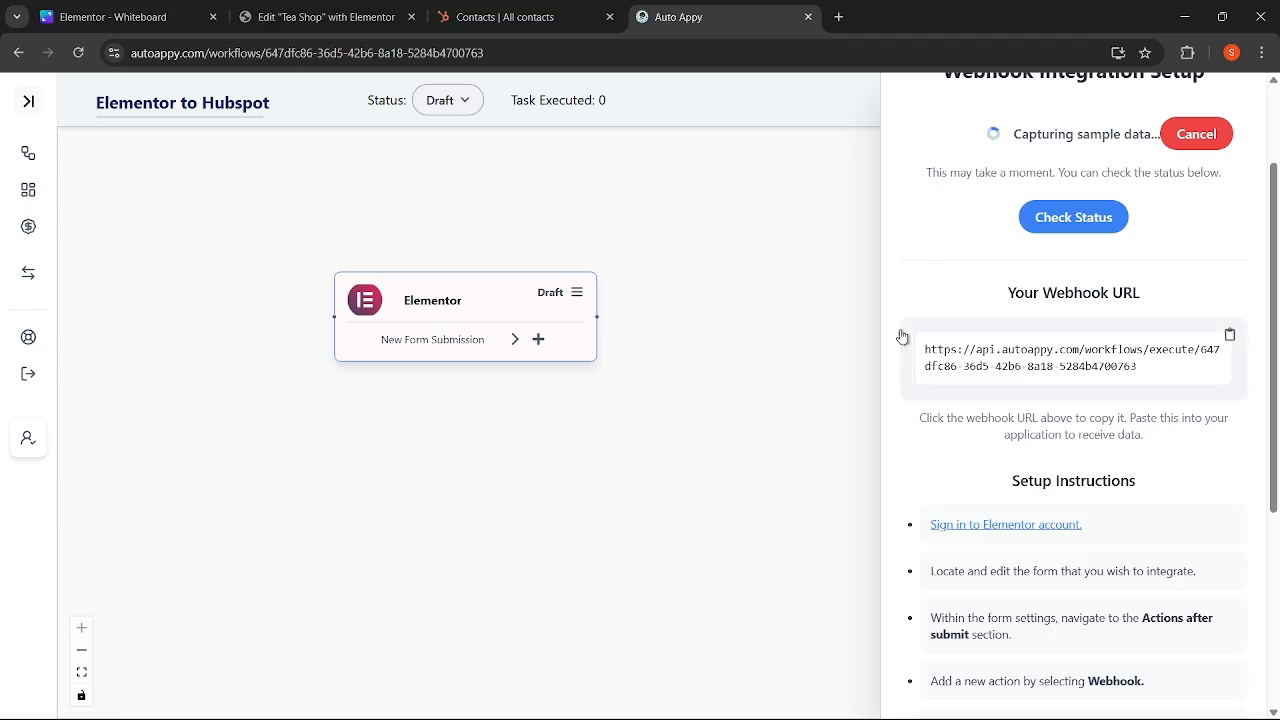
click(324, 9)
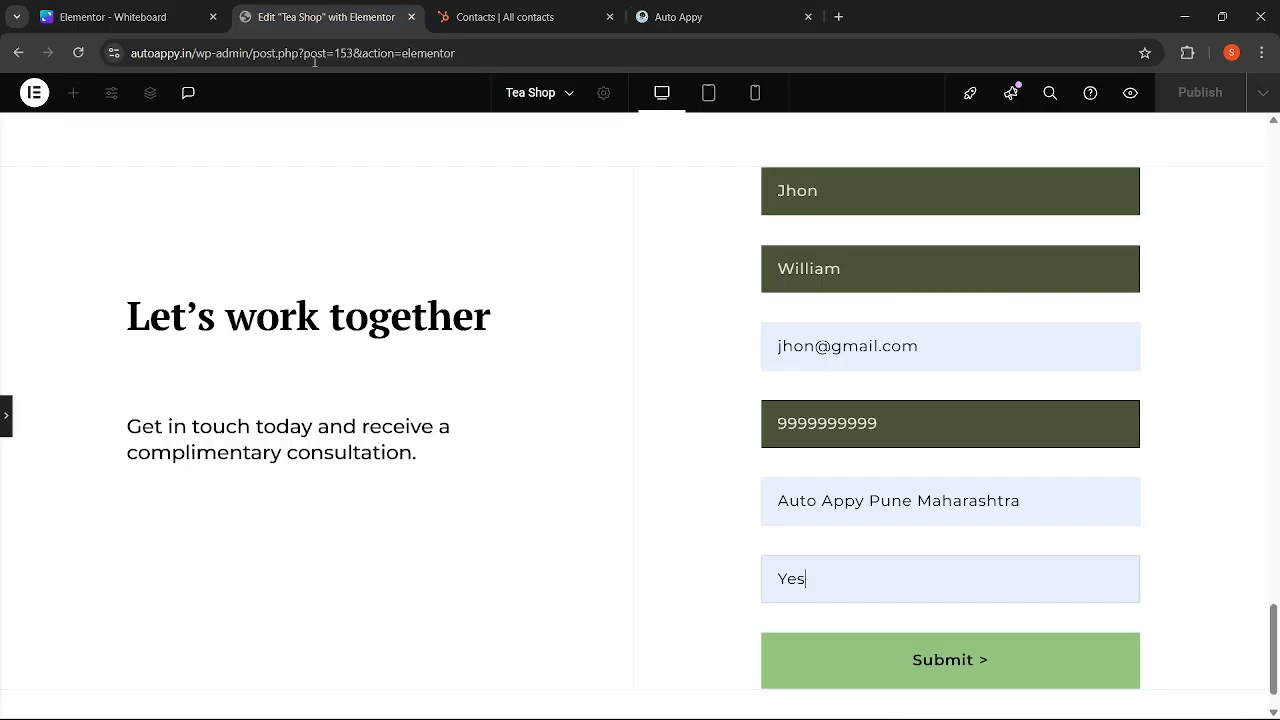
click(881, 655)
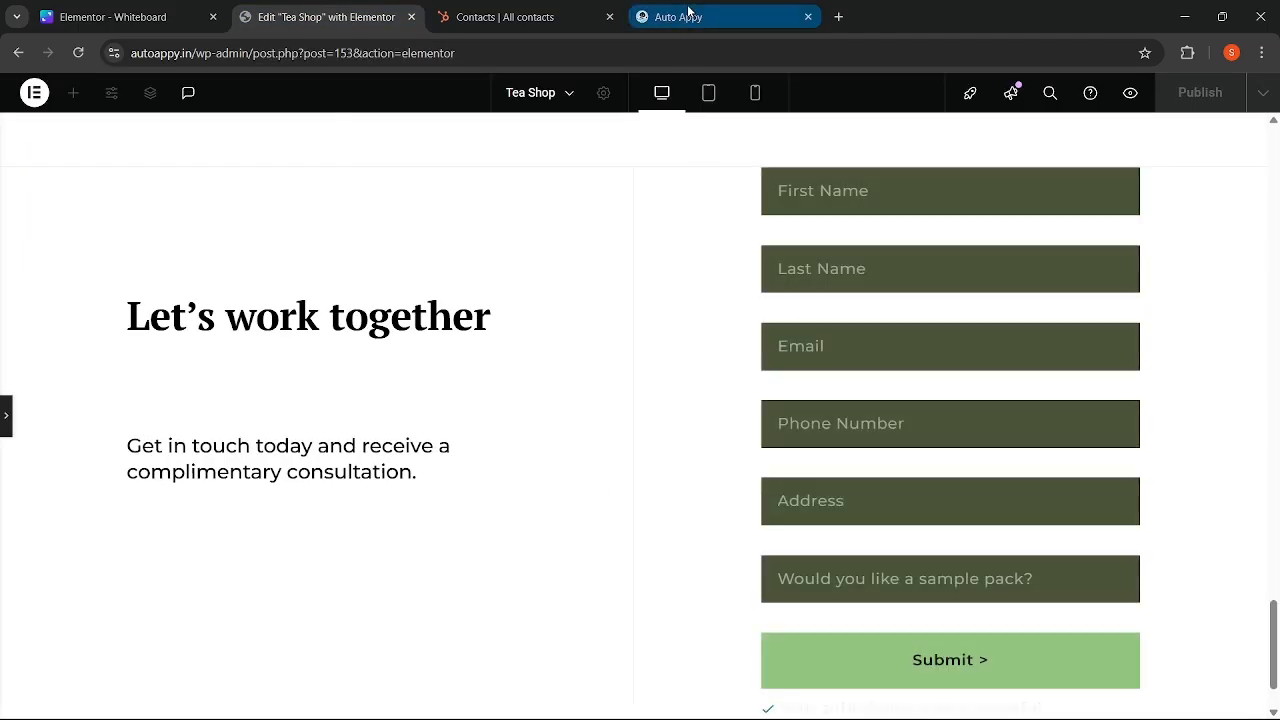
click(688, 10)
click(320, 12)
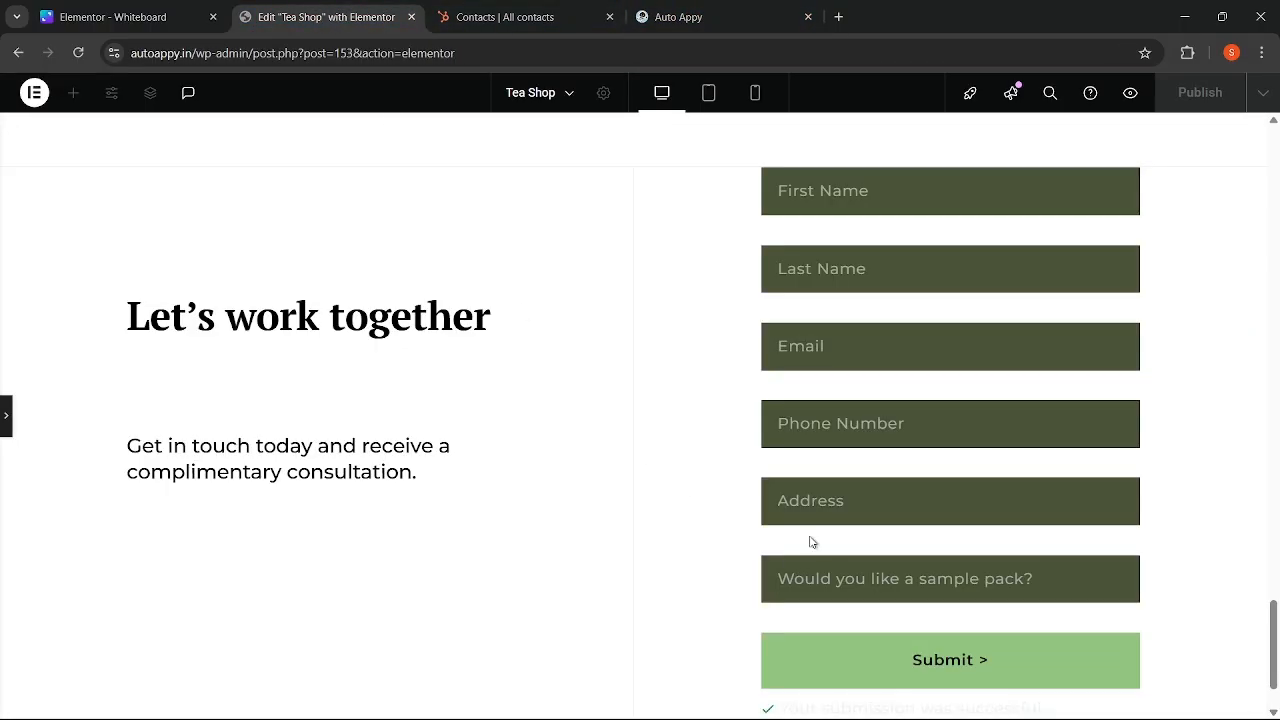
scroll(811, 537, down, 1)
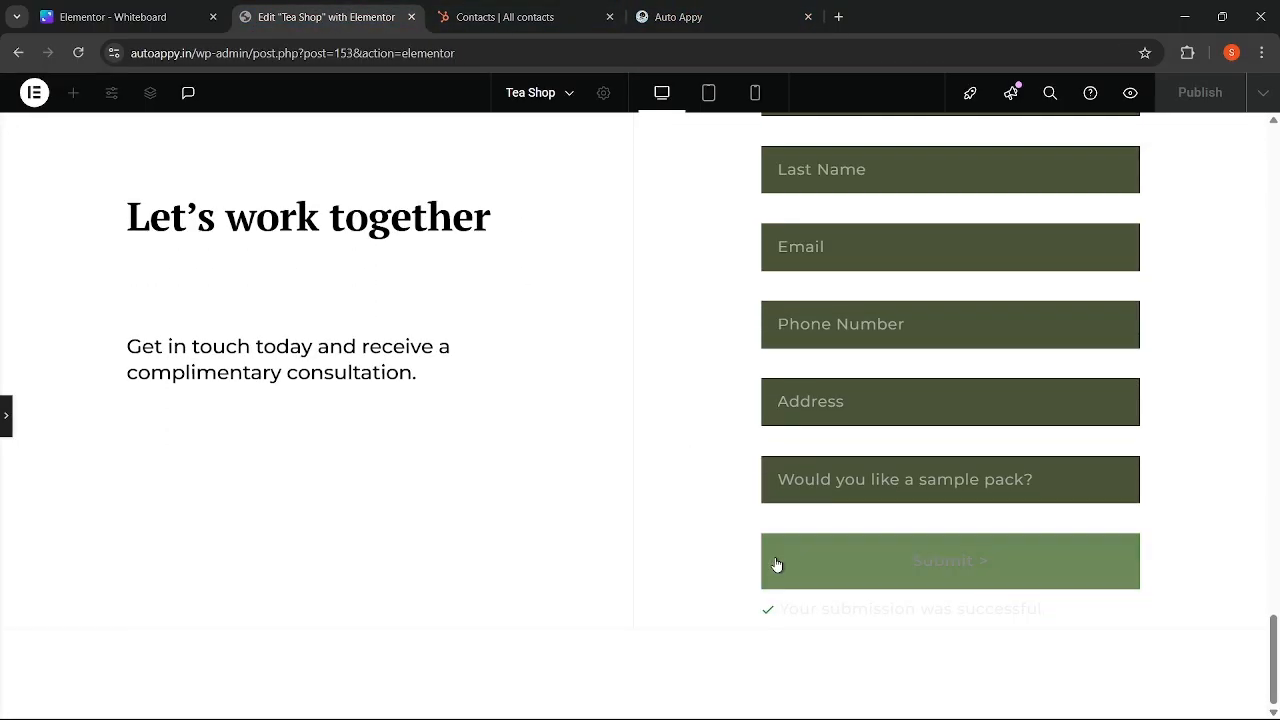
click(649, 13)
click(1075, 217)
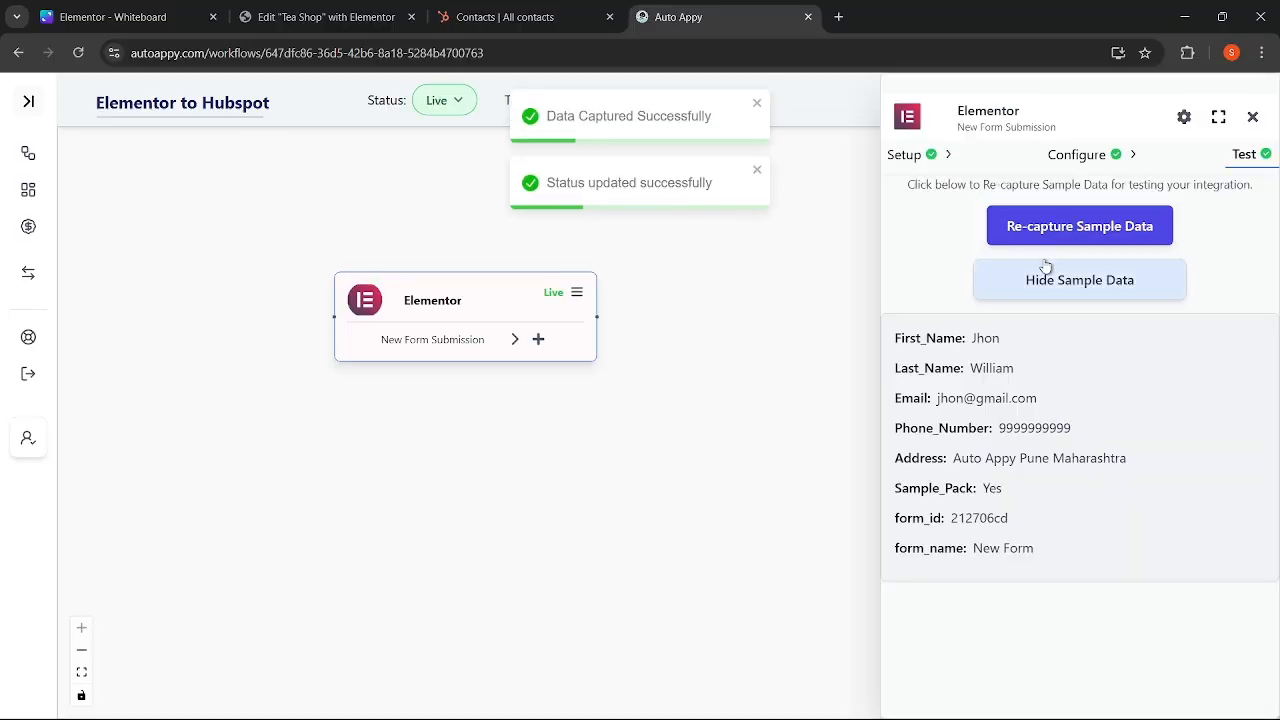
- Review the captured name, email and phone values in the Elementor sample data, then close the panel
drag(974, 337, 1018, 372)
drag(939, 398, 1058, 428)
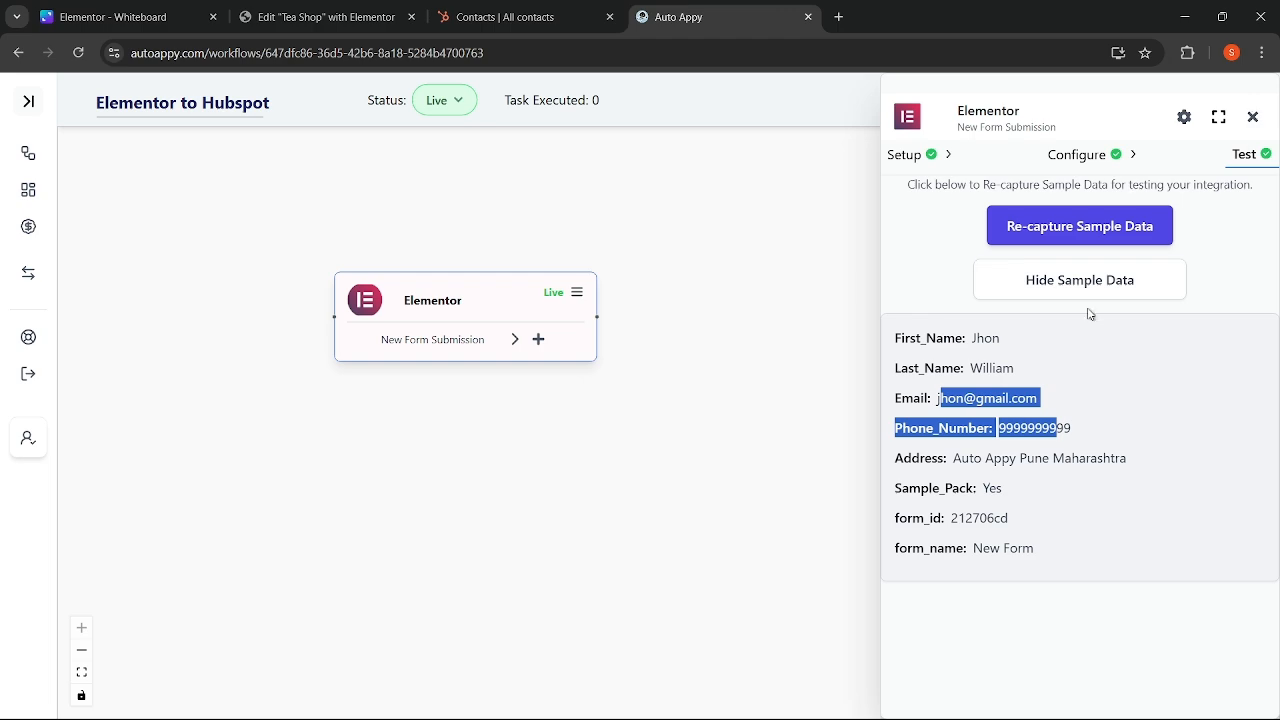
click(1252, 117)
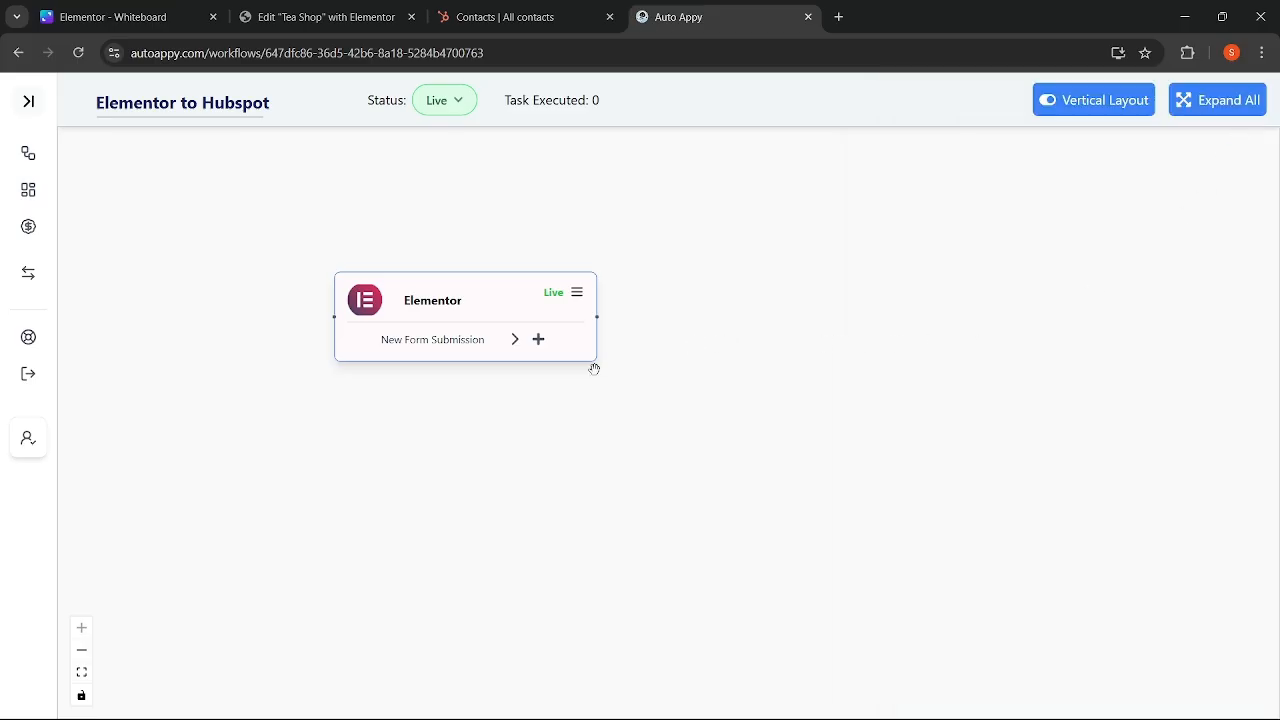
- Add Hubspot CRM as the next app after the Elementor trigger, found by searching 'hub'
click(540, 341)
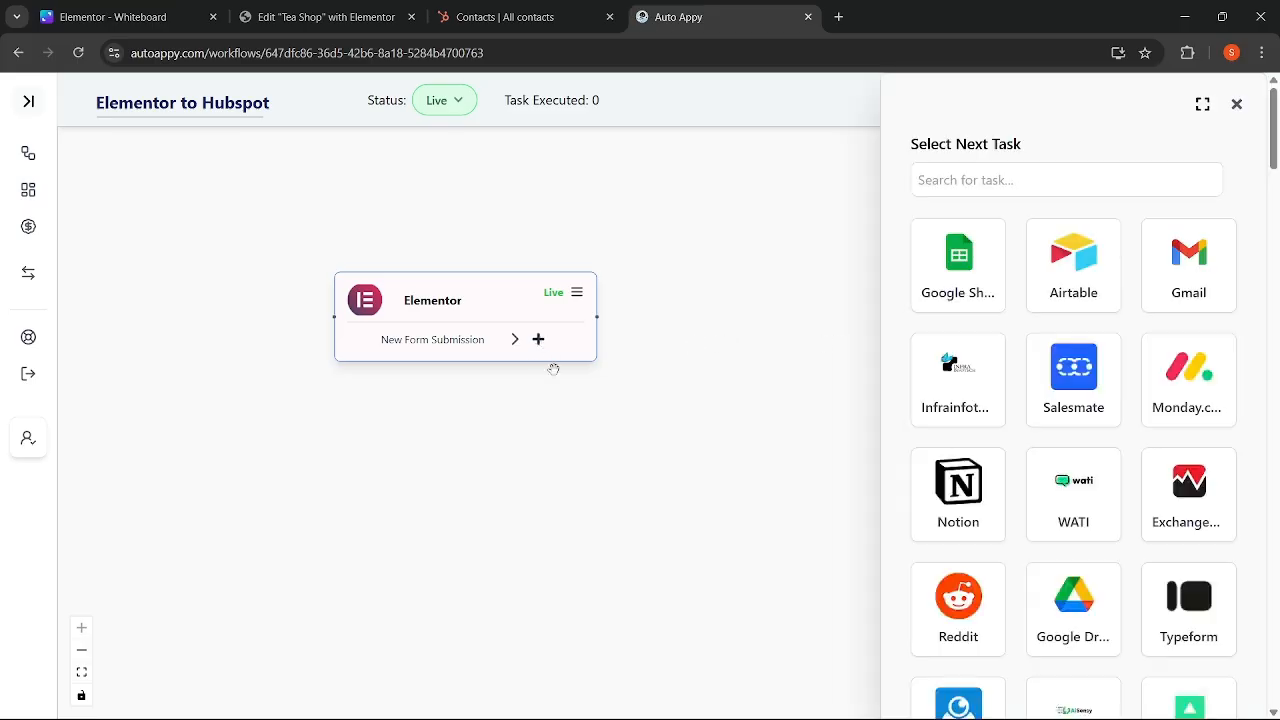
click(1045, 182)
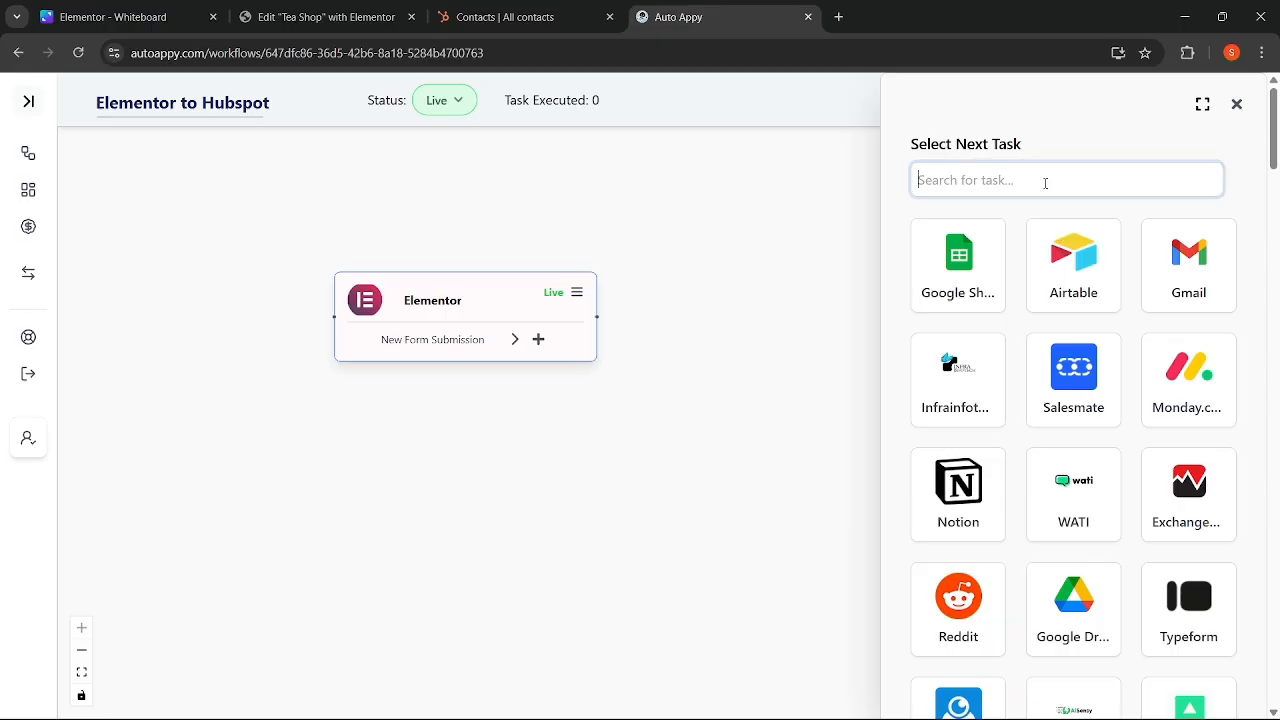
text(hub)
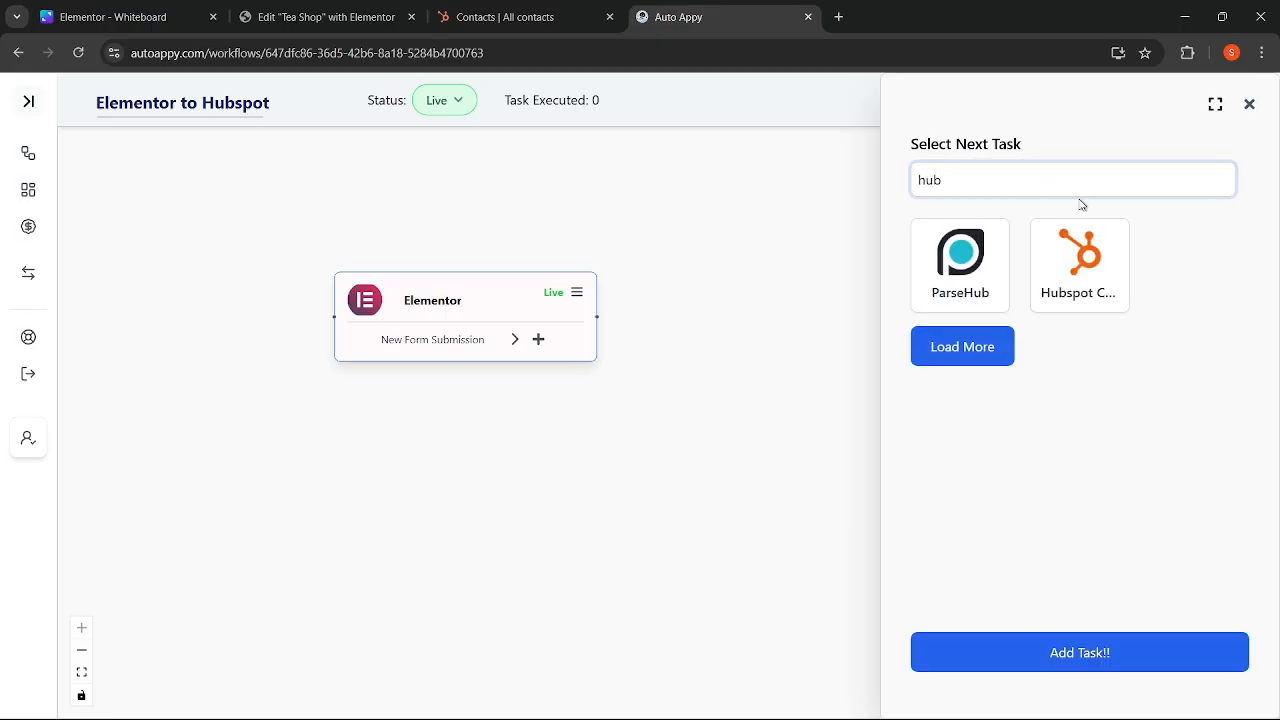
click(1095, 275)
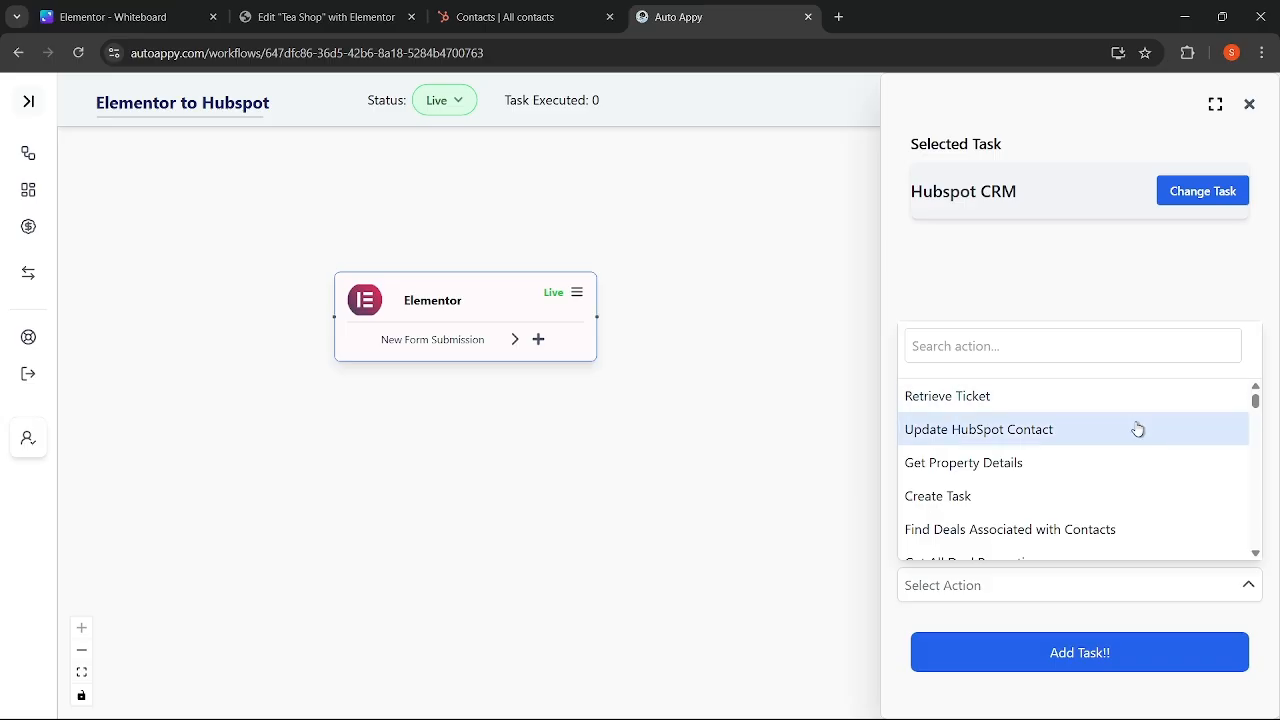
mouse_move(1256, 402)
mouse_down()
mouse_move(1276, 523)
mouse_move(1248, 396)
mouse_up()
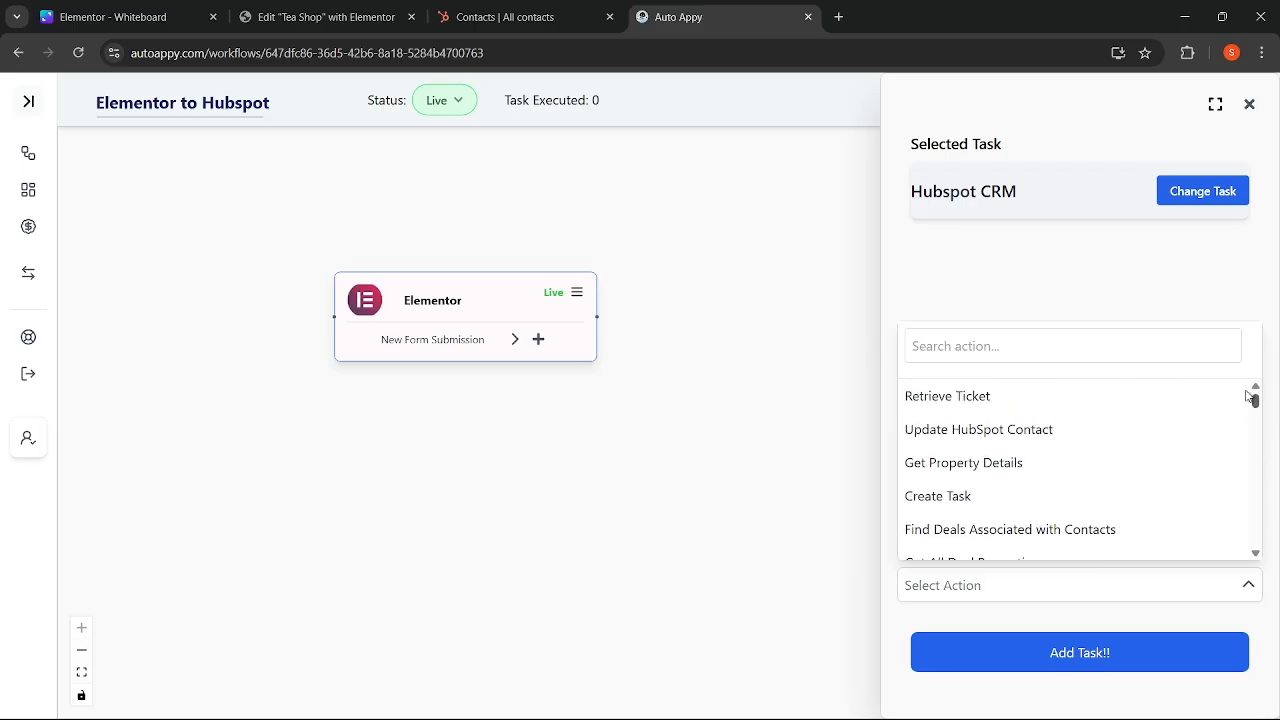
- Search Hubspot actions for 'crea' and choose Create New Contact as the action
click(995, 337)
text(create)
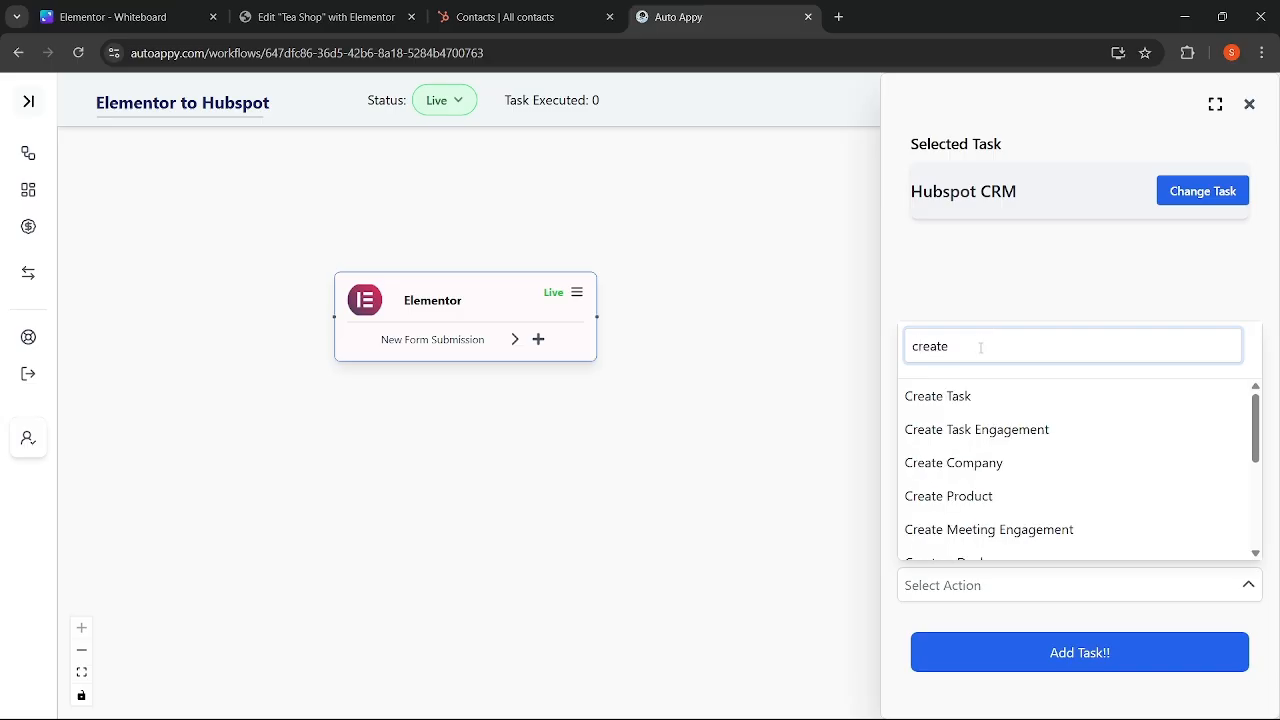
scroll(1006, 457, down, 5)
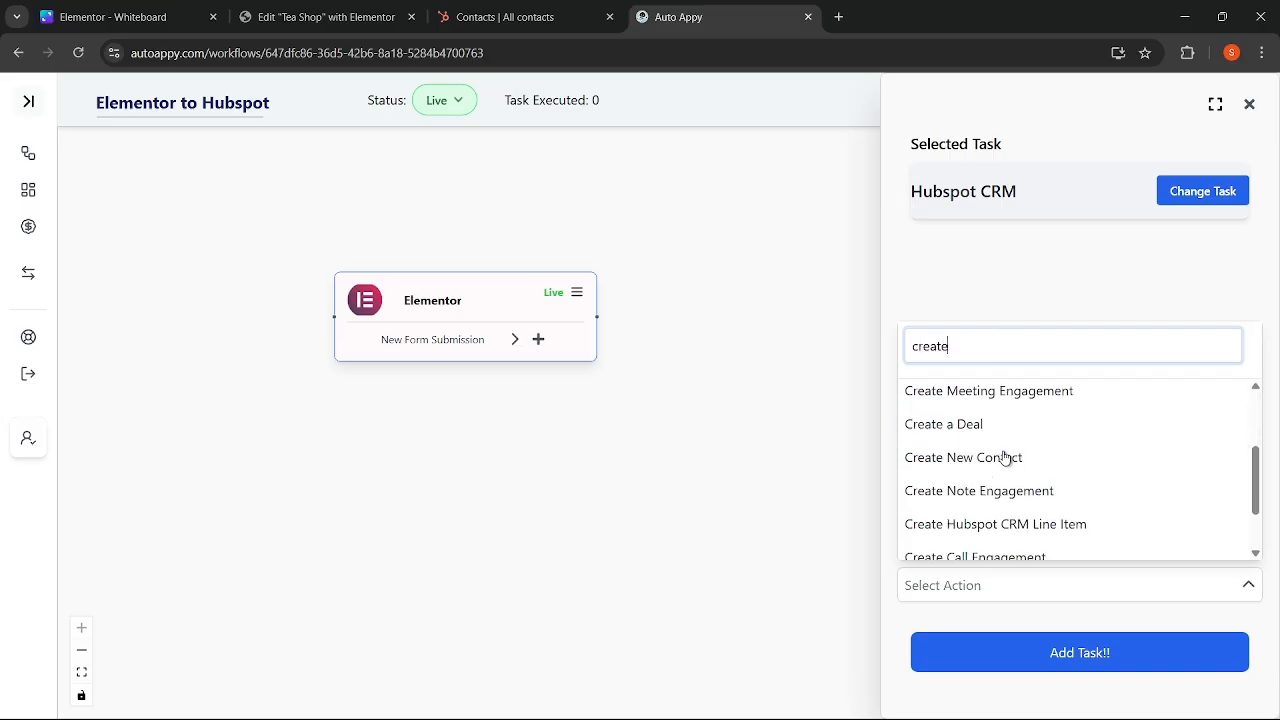
scroll(1006, 457, up, 3)
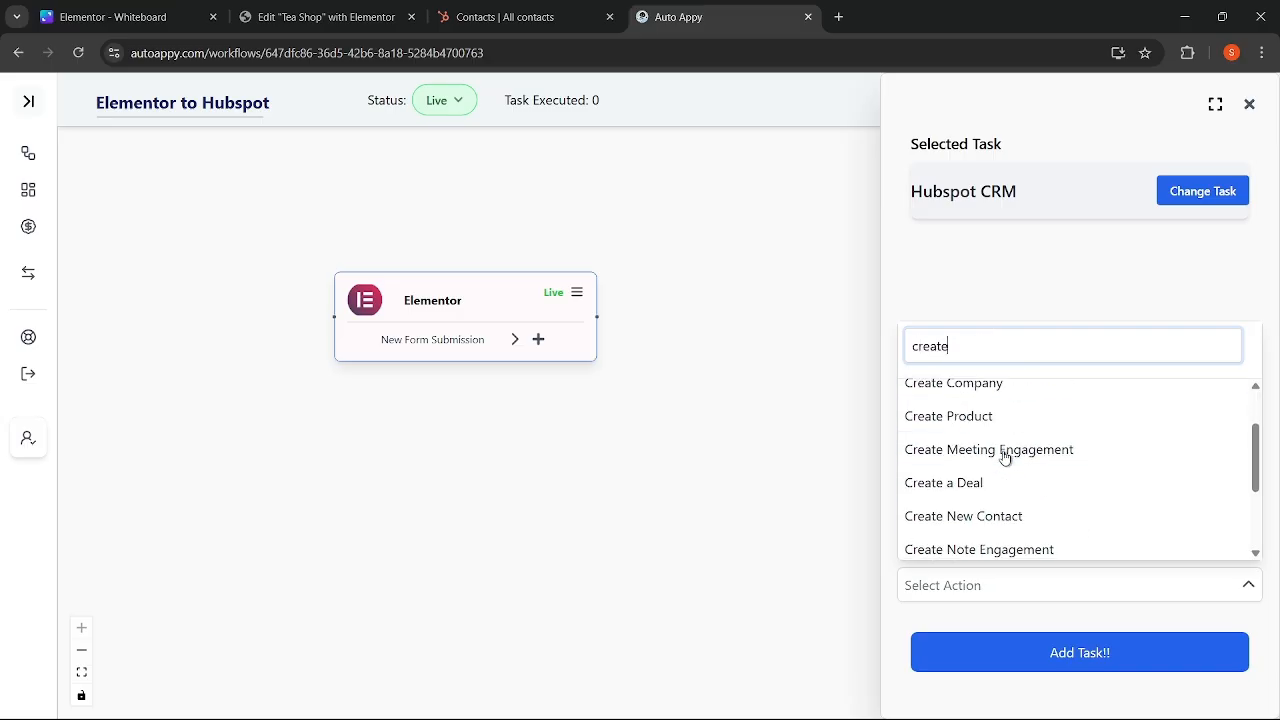
click(993, 517)
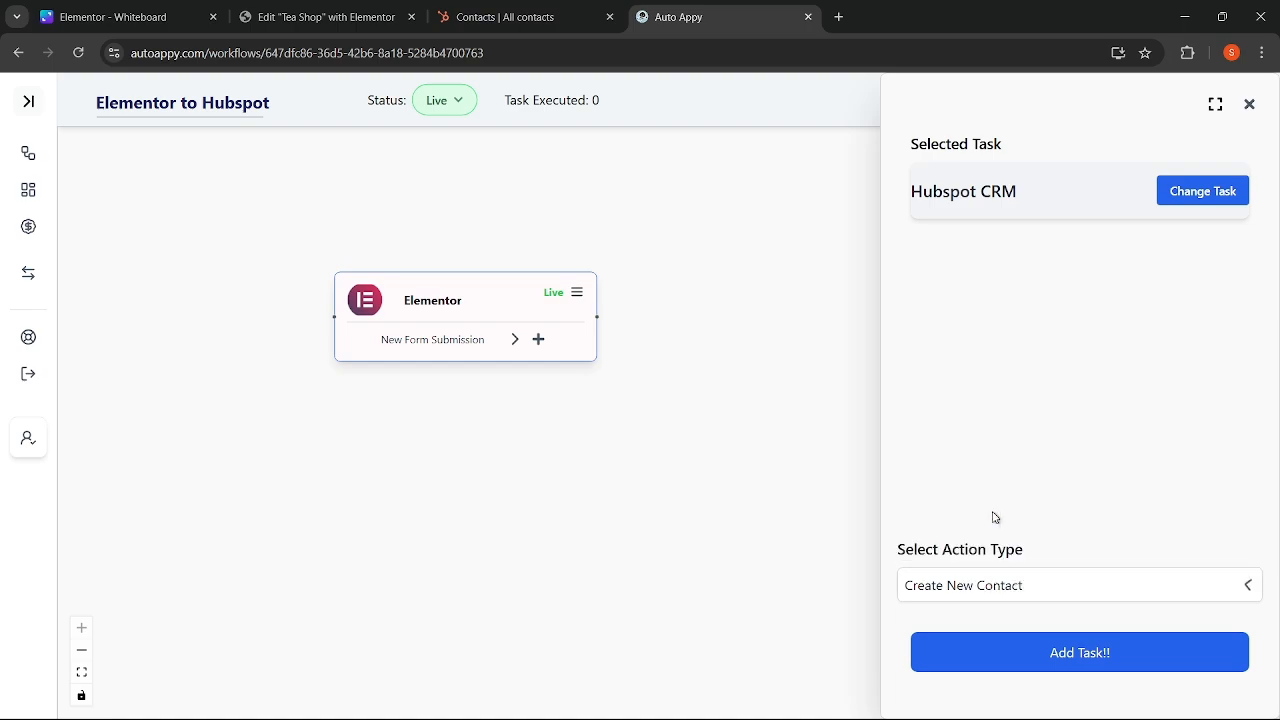
- Add the Hubspot CRM task and authorise a new Hubspot CRM #4 connection with the chosen HubSpot account
click(1038, 652)
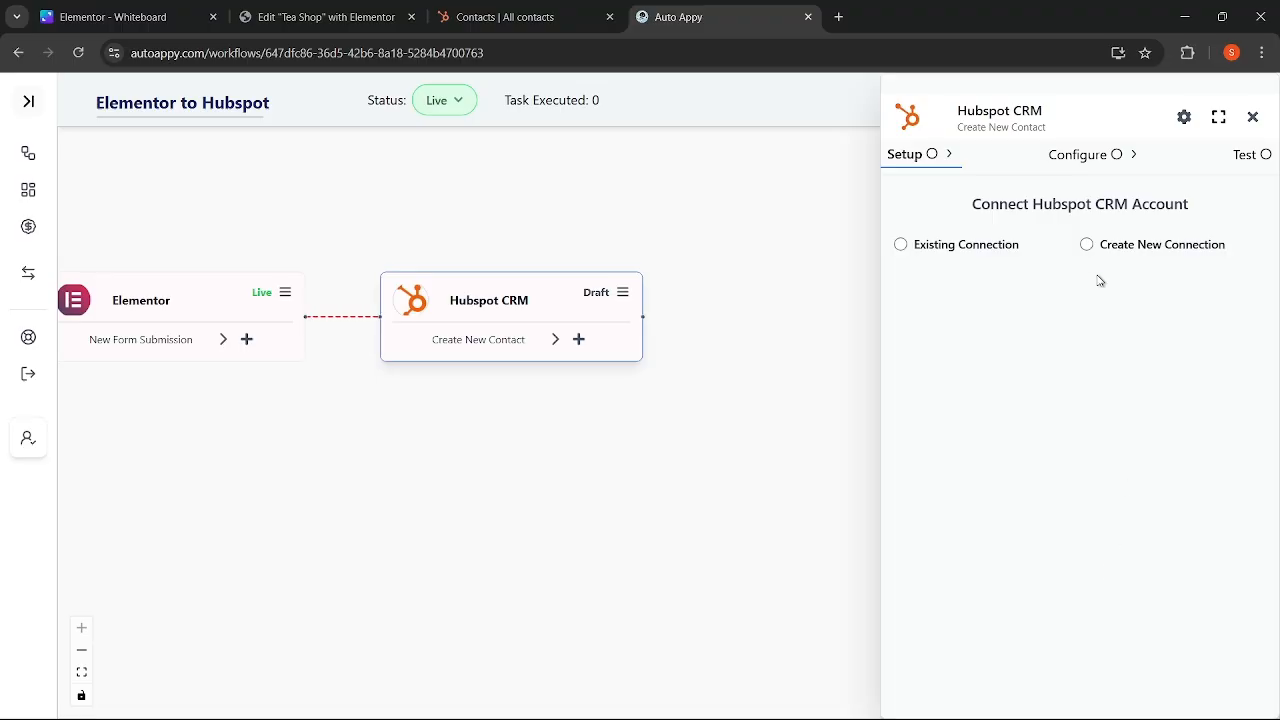
click(1086, 245)
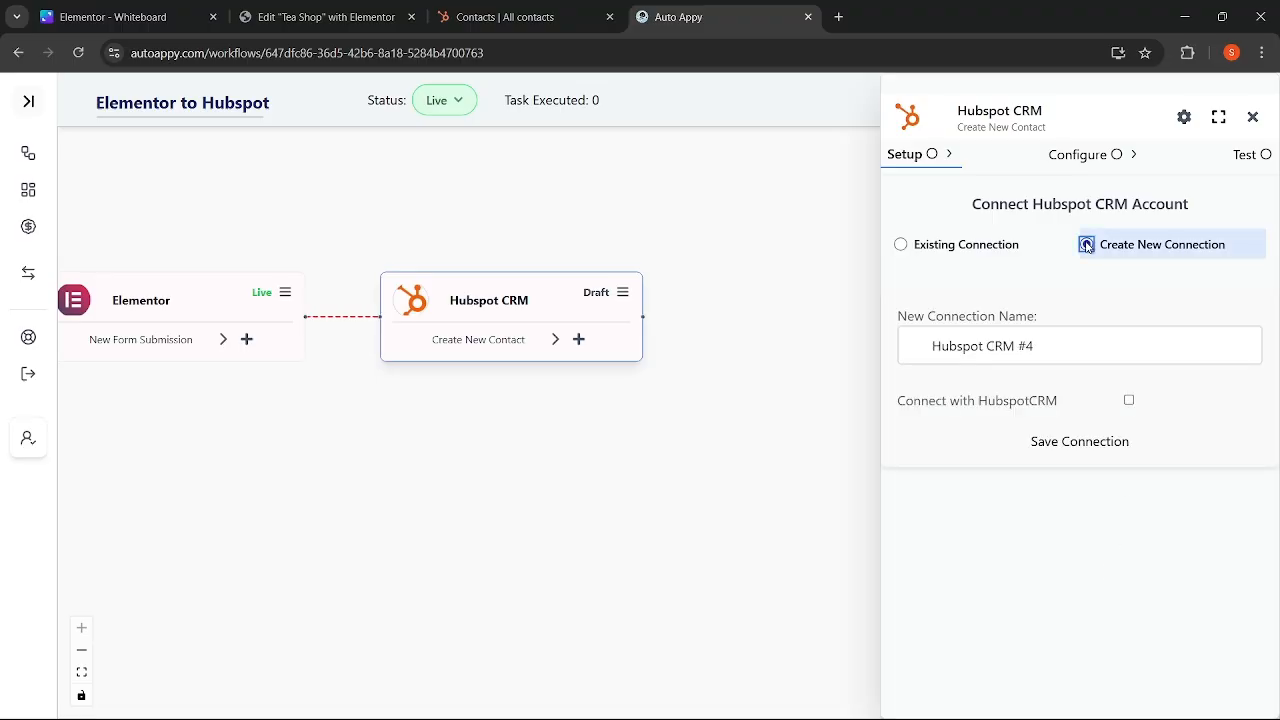
click(968, 410)
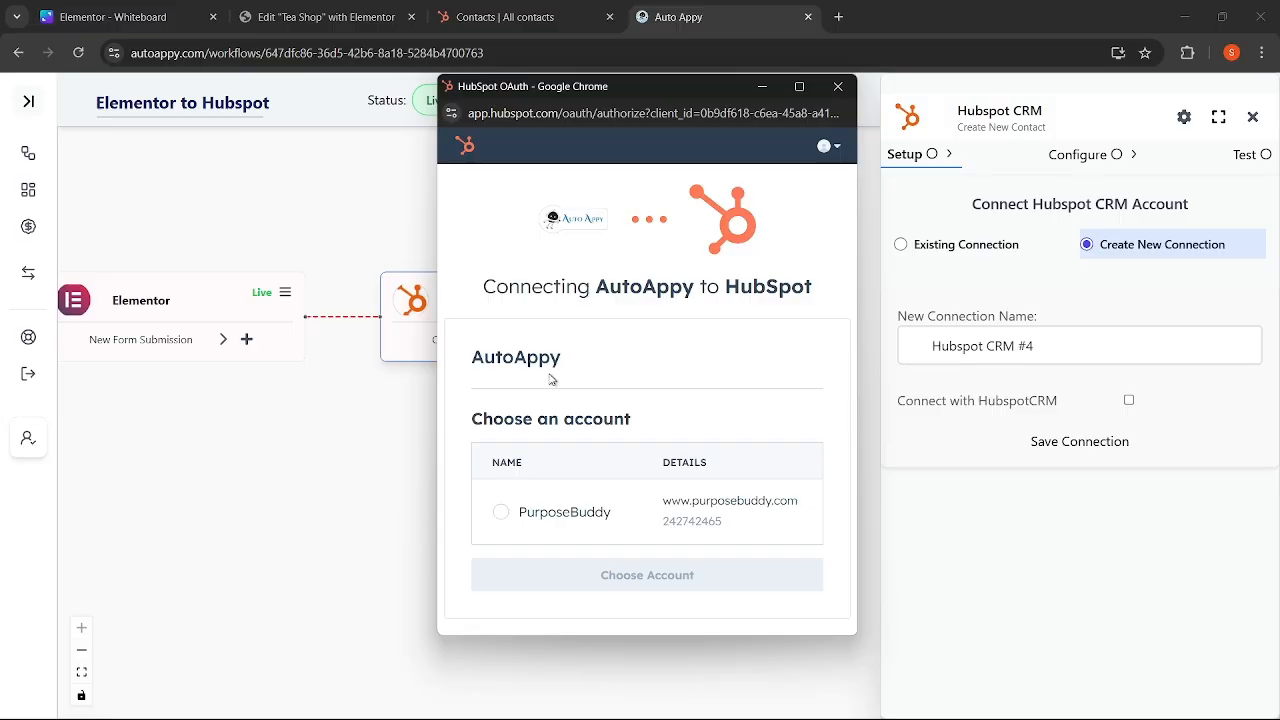
click(502, 513)
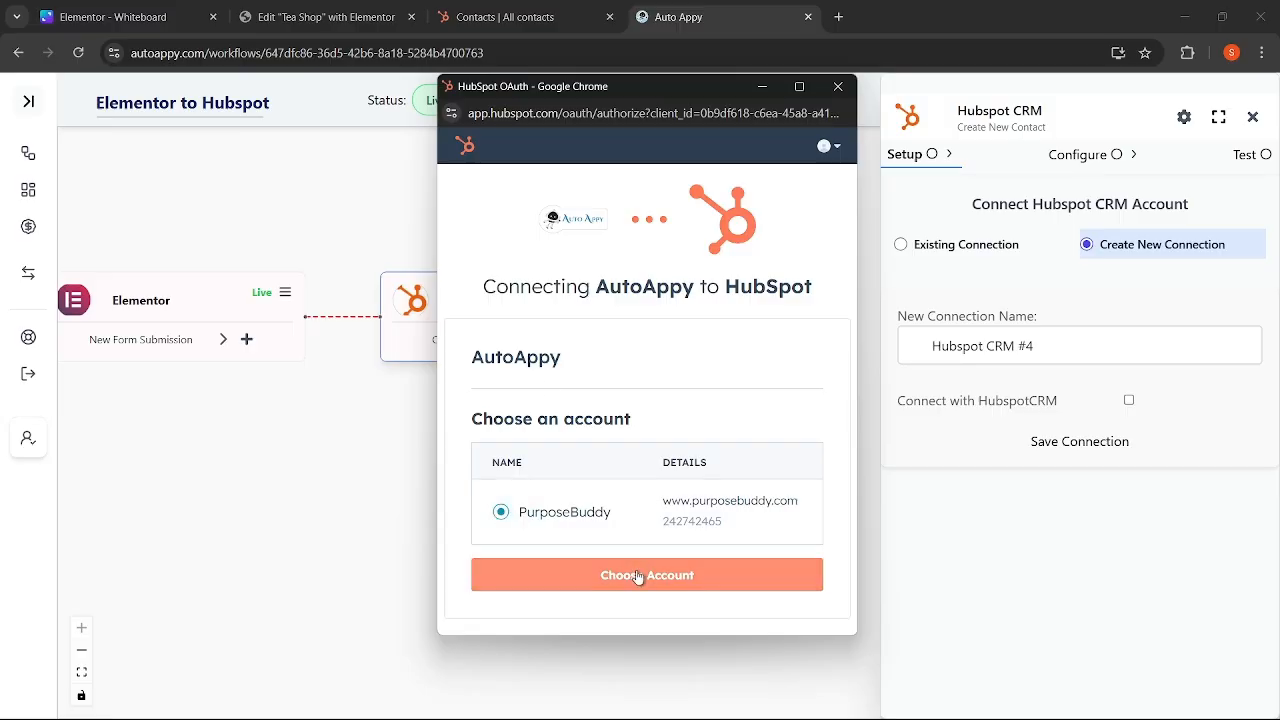
click(637, 576)
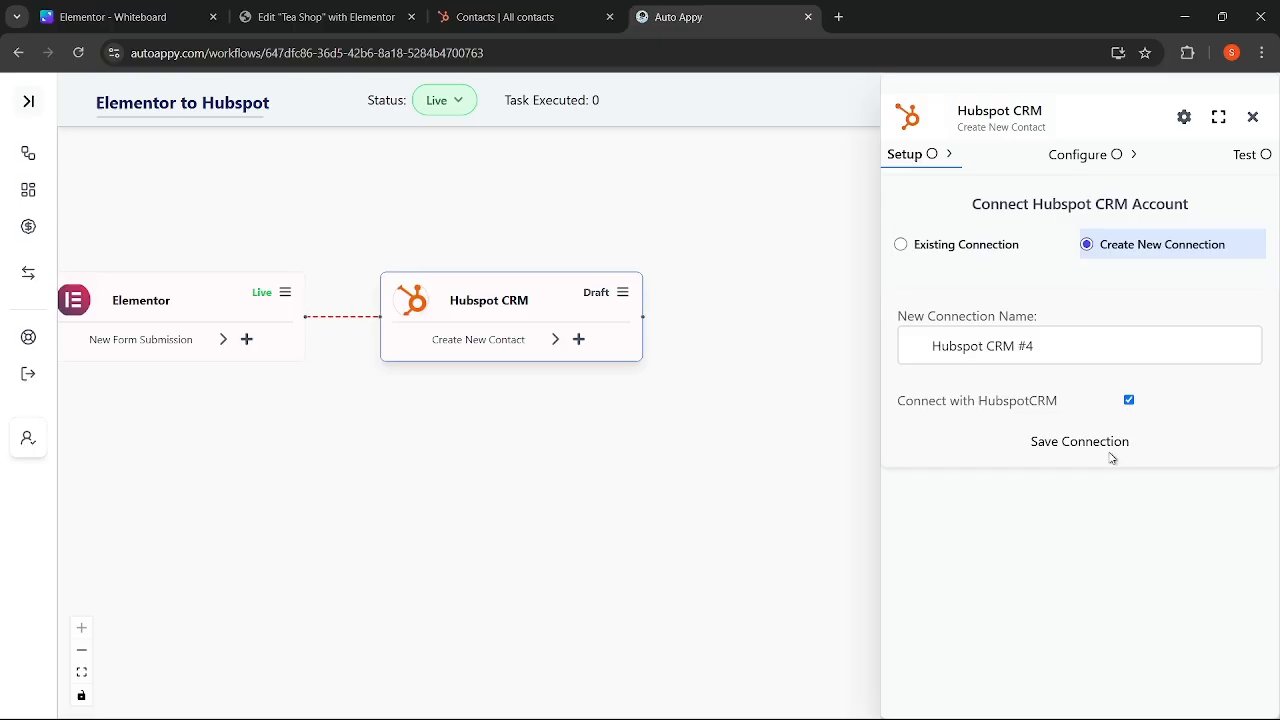
- Save the Hubspot CRM #4 connection, then map Street Address to the Elementor form's Address field
click(1078, 443)
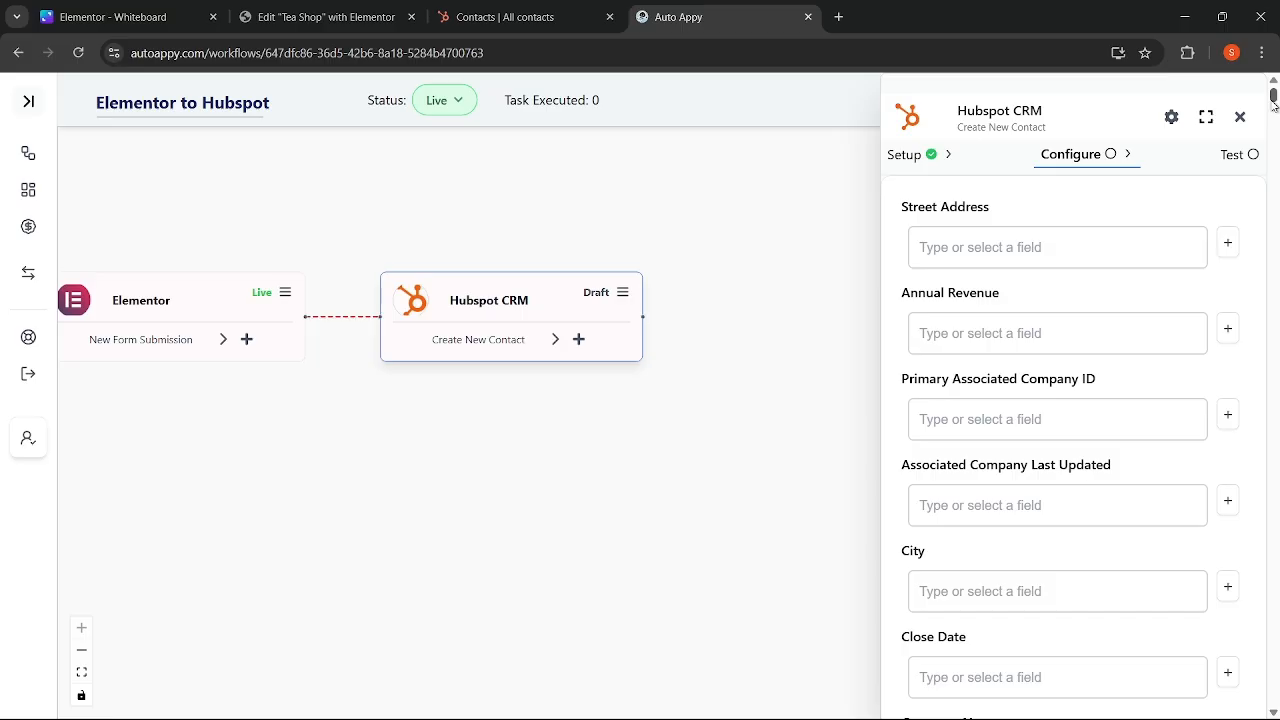
mouse_move(1273, 100)
mouse_down()
mouse_move(1273, 320)
mouse_move(1276, 98)
mouse_up()
click(1227, 248)
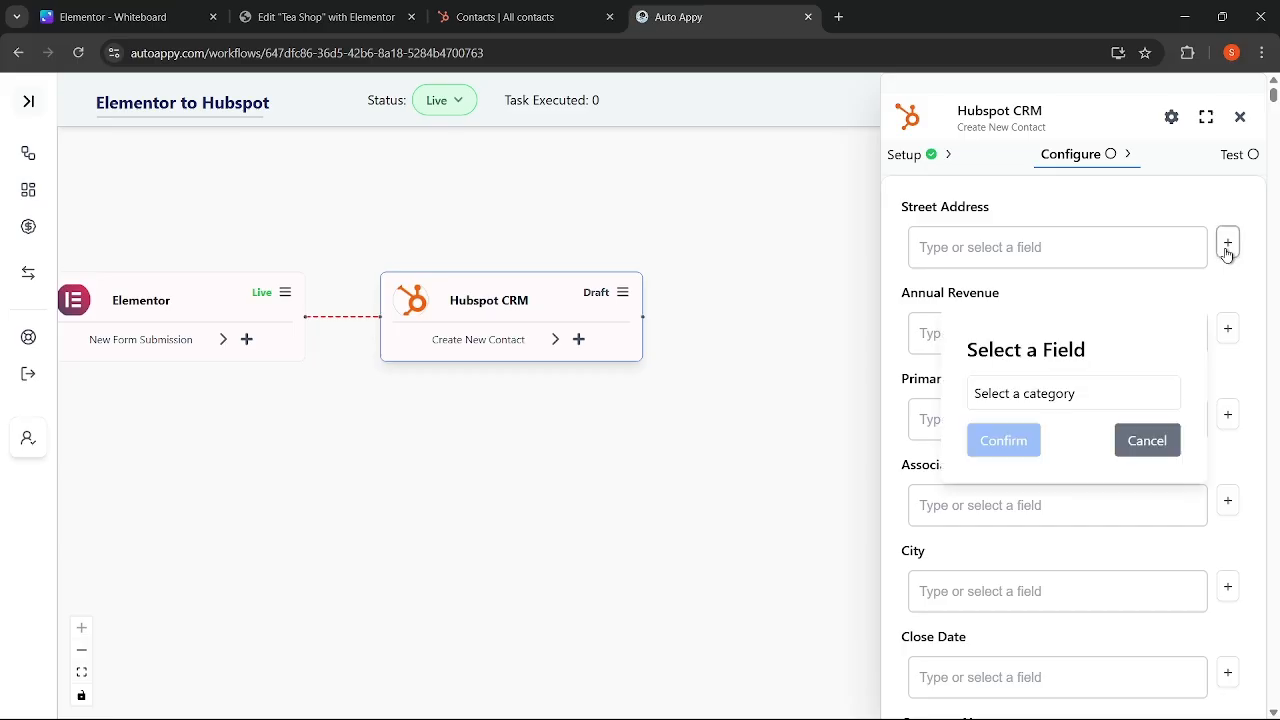
click(1077, 396)
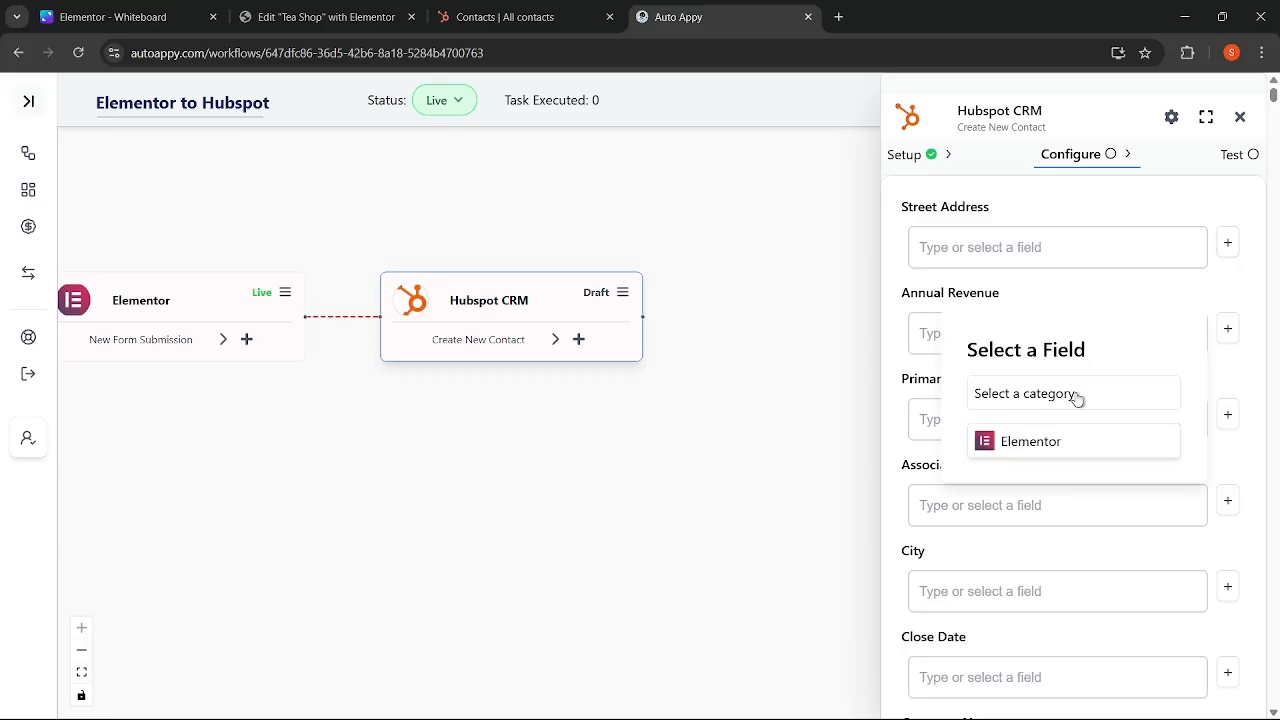
click(1067, 444)
click(1097, 422)
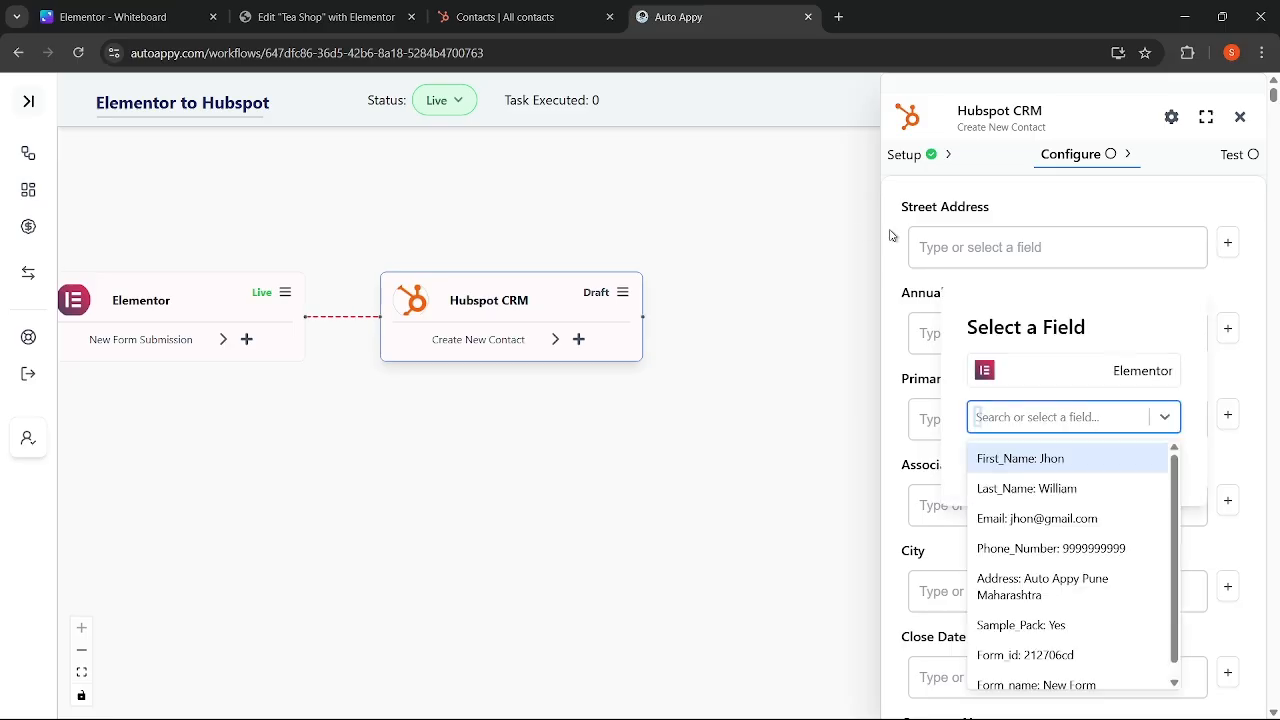
scroll(1018, 568, down, 1)
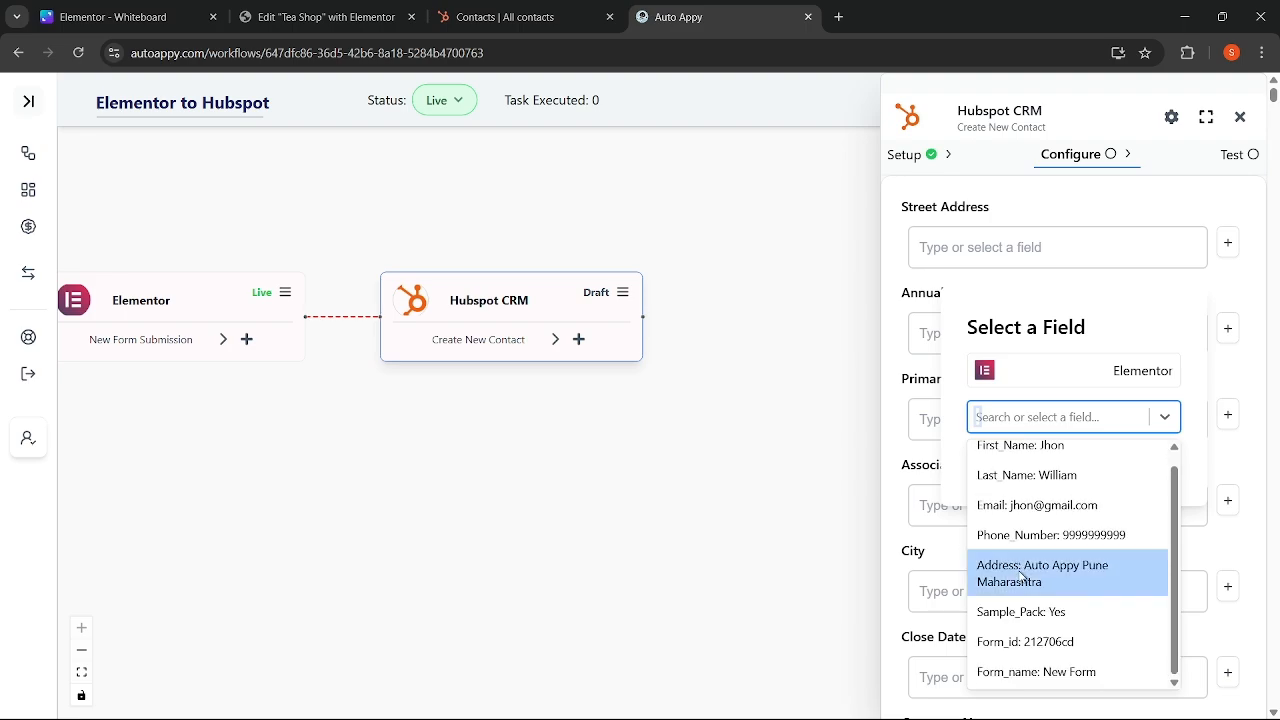
click(1022, 578)
click(990, 465)
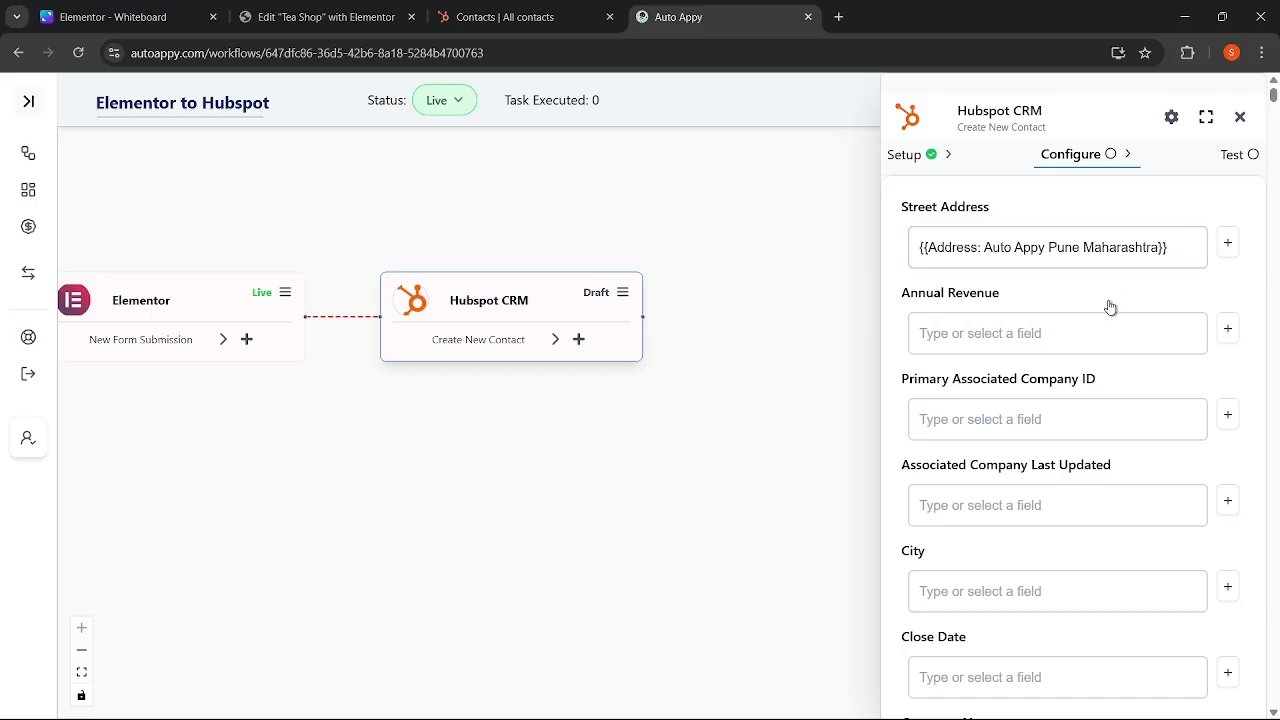
- Search the page for 'Name' and try a field picker, dismissing it without mapping anything
key(ctrl+f)
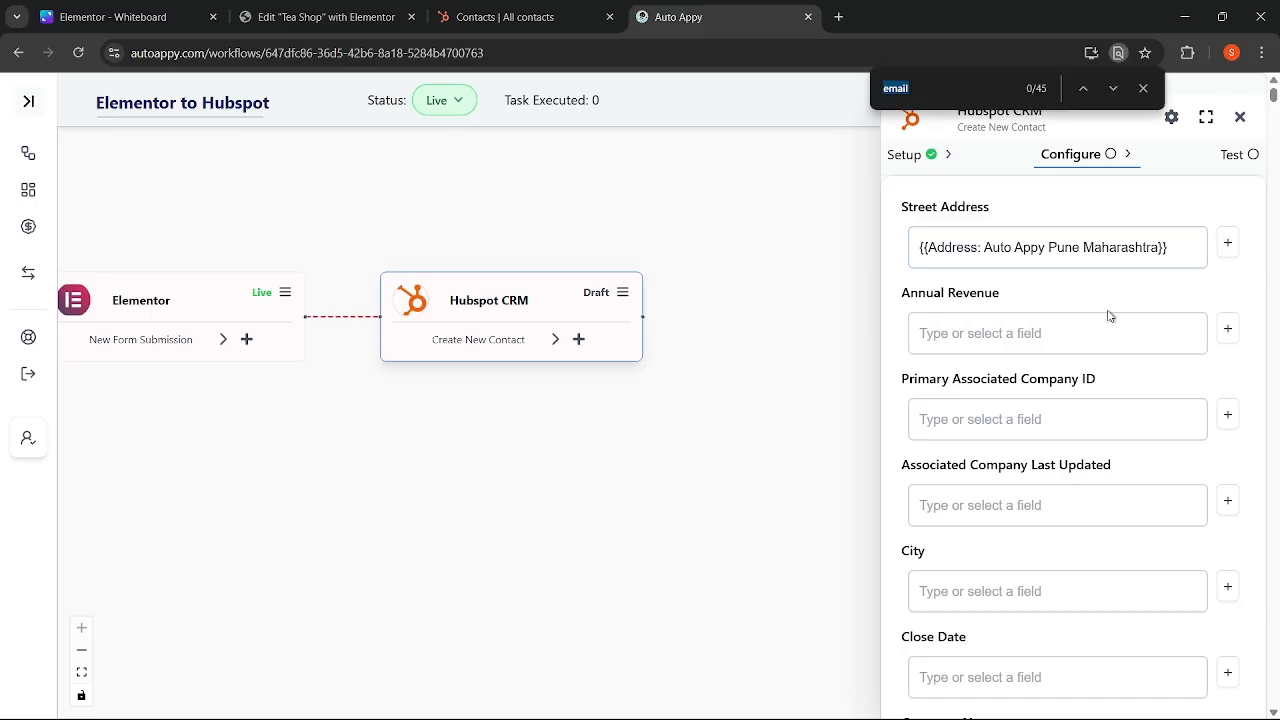
text(Name)
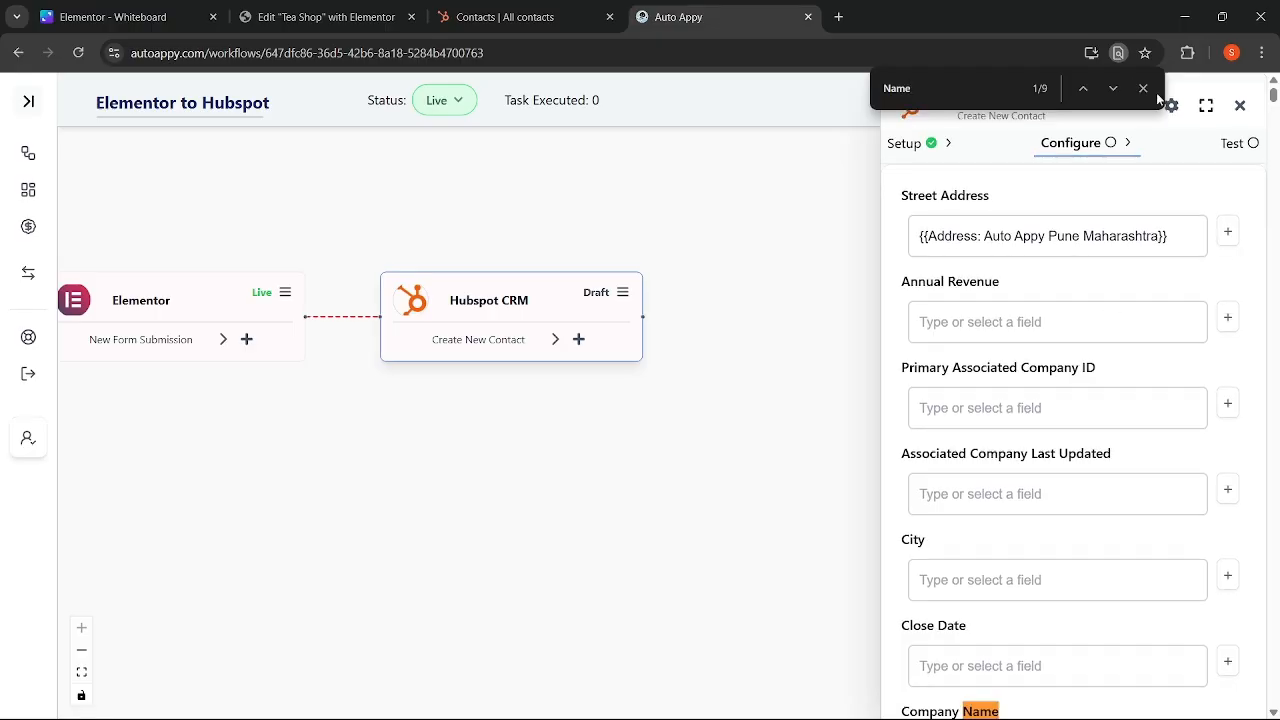
click(1115, 89)
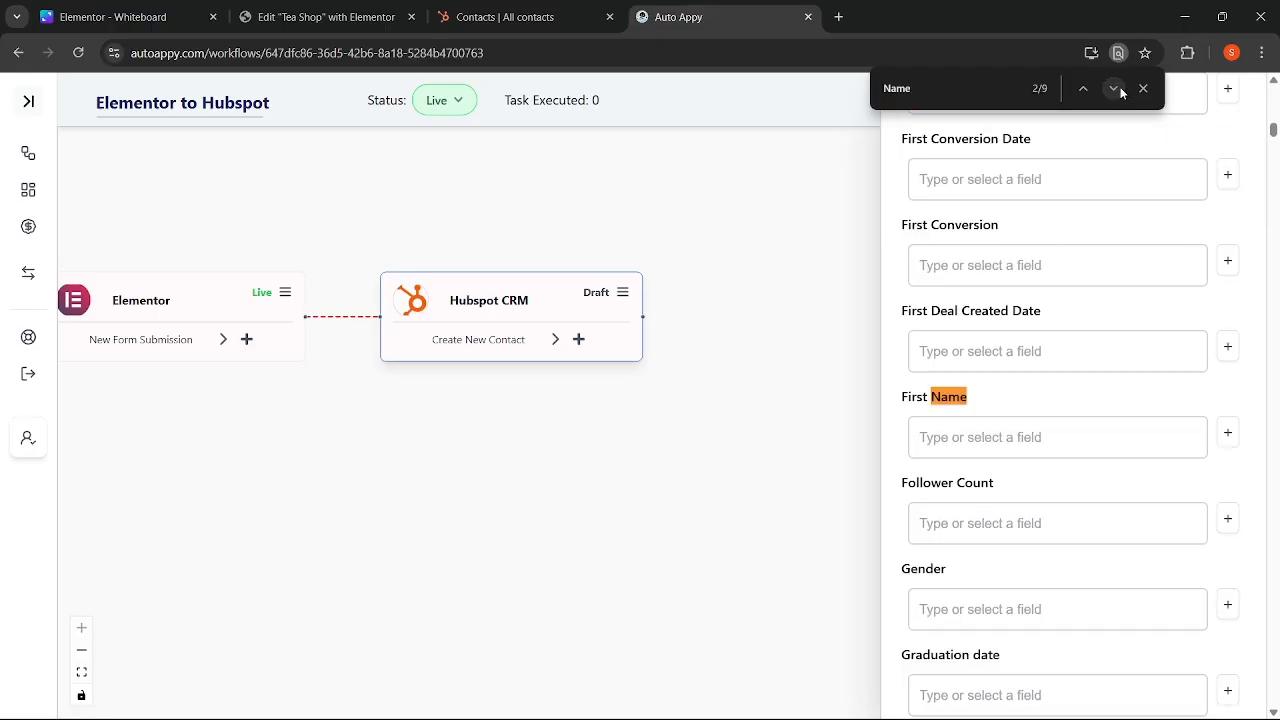
click(1120, 87)
click(1120, 87)
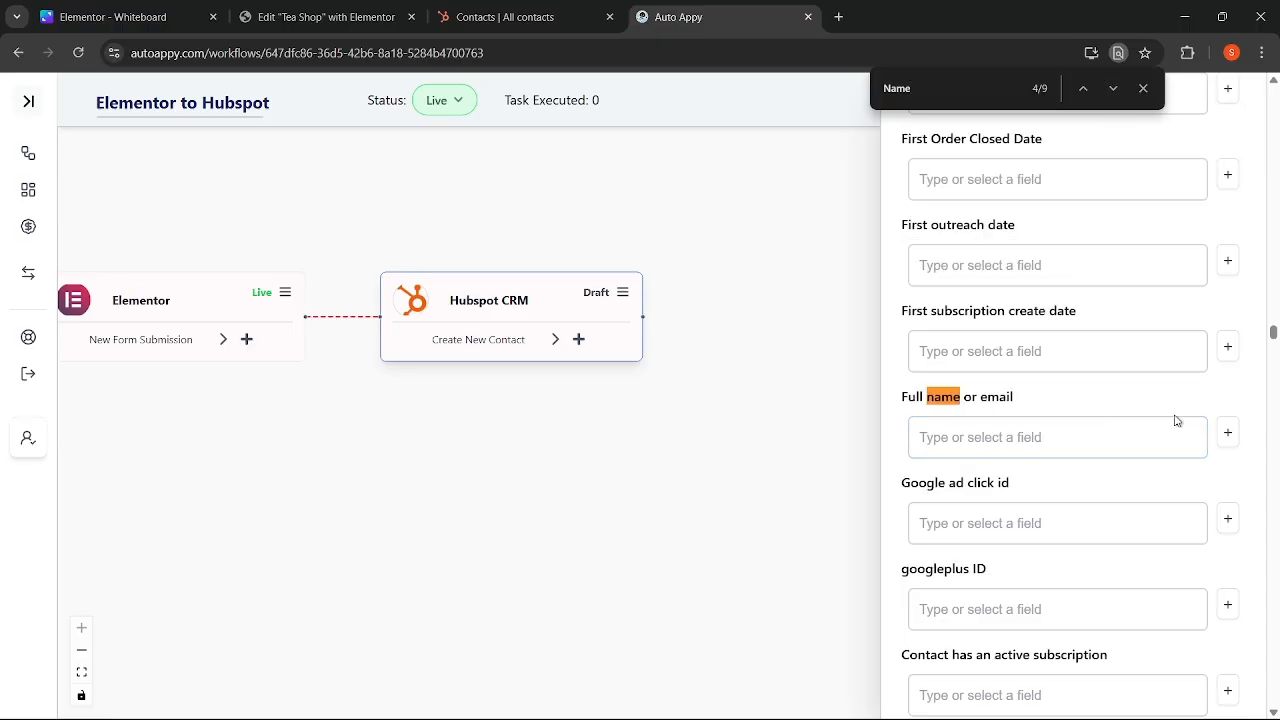
click(1229, 437)
click(1048, 399)
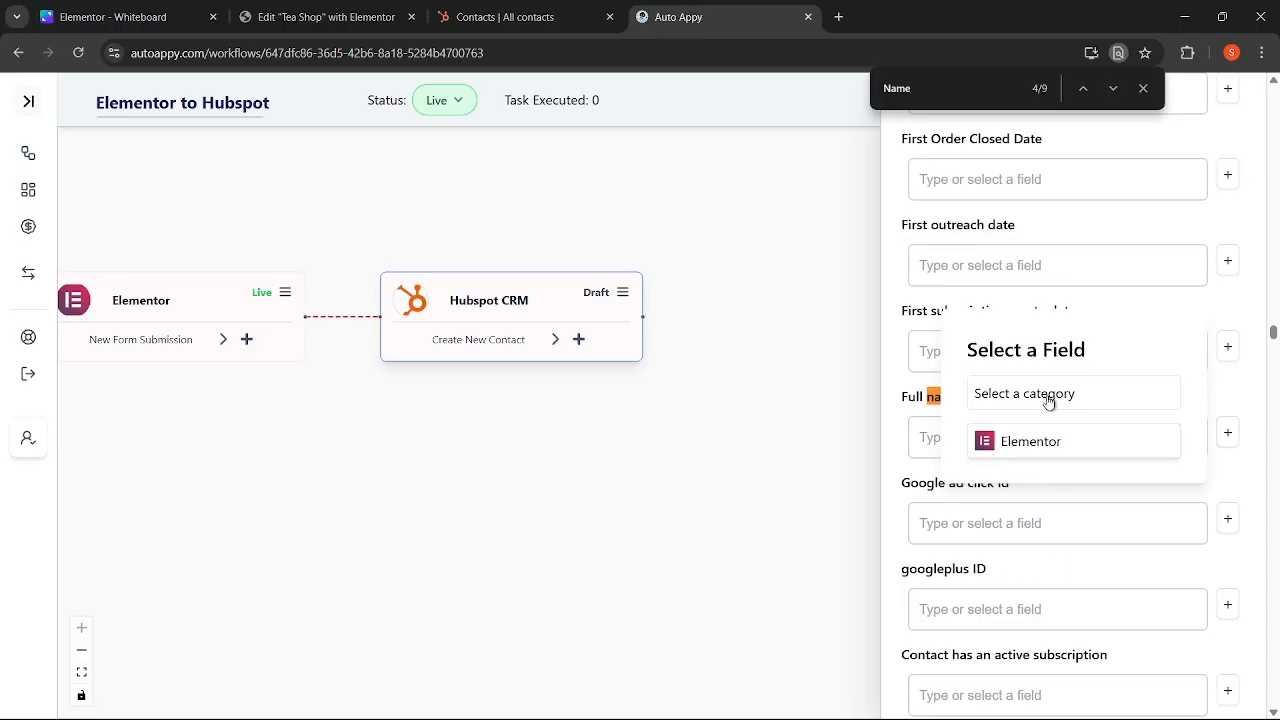
click(1144, 88)
click(1230, 404)
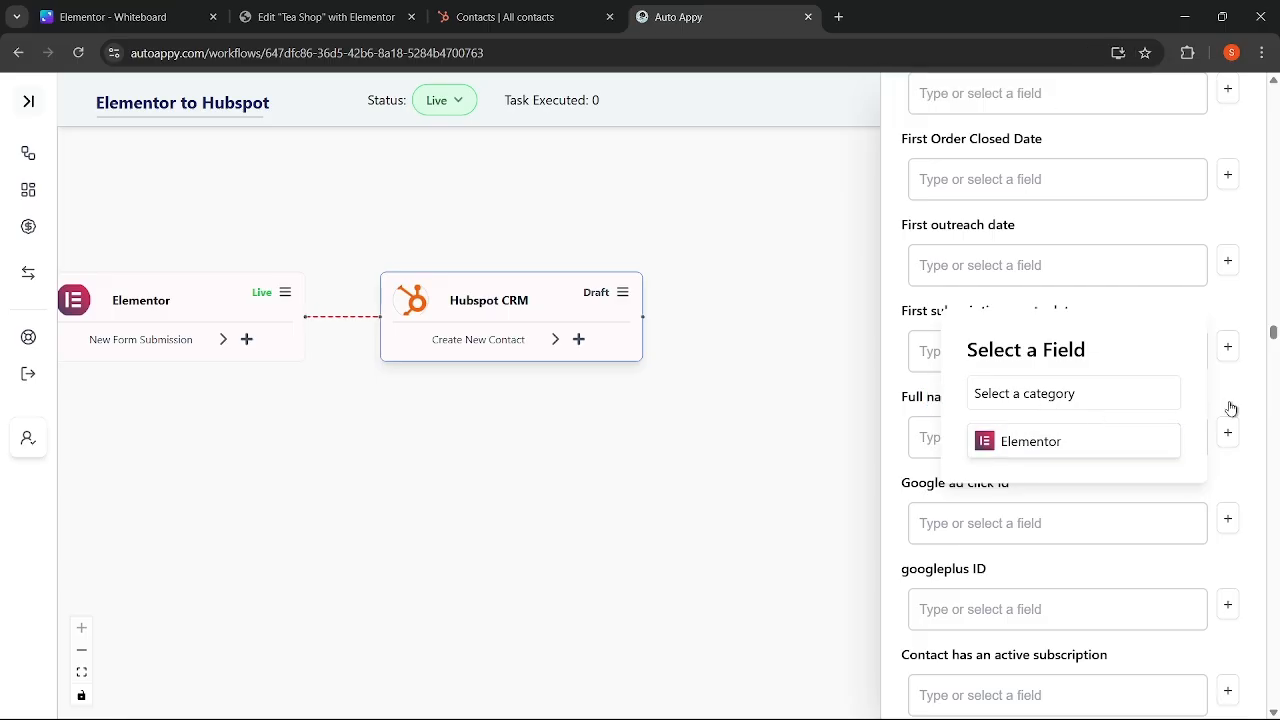
click(1077, 448)
click(1157, 471)
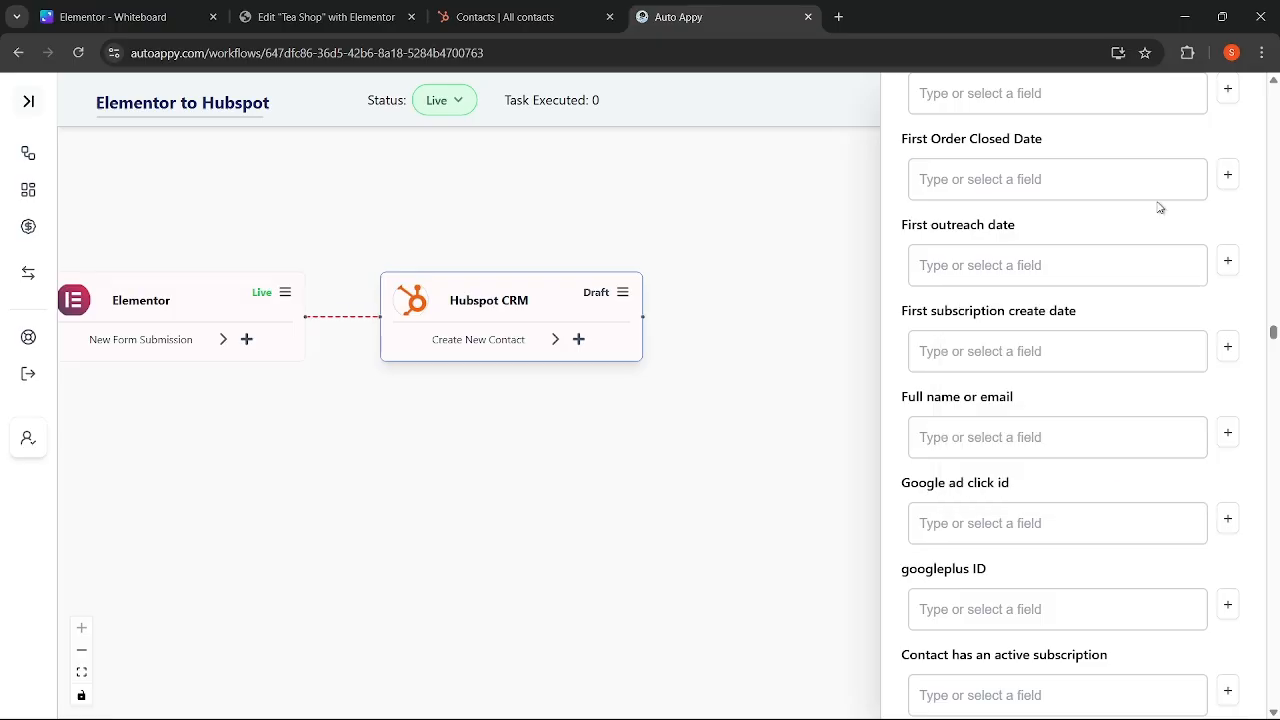
- Map the Elementor First_Name field into the HubSpot First Name property
key(ctrl+f)
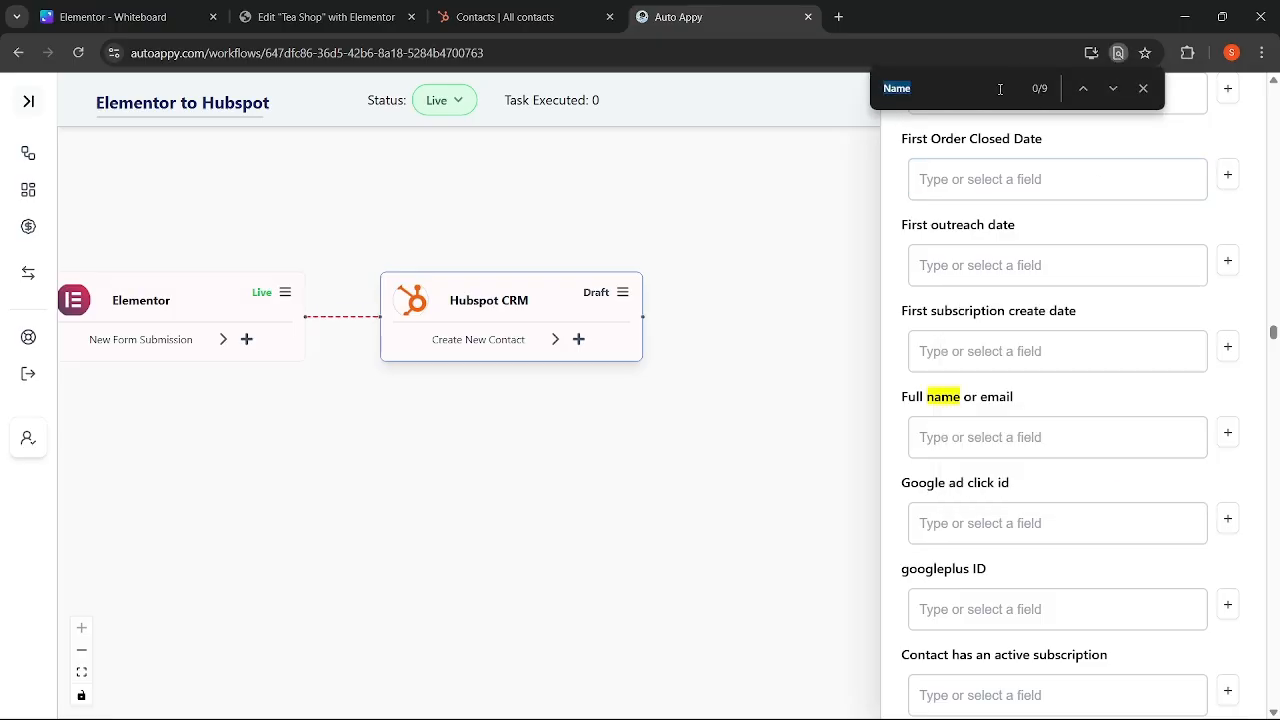
click(1000, 89)
click(1088, 87)
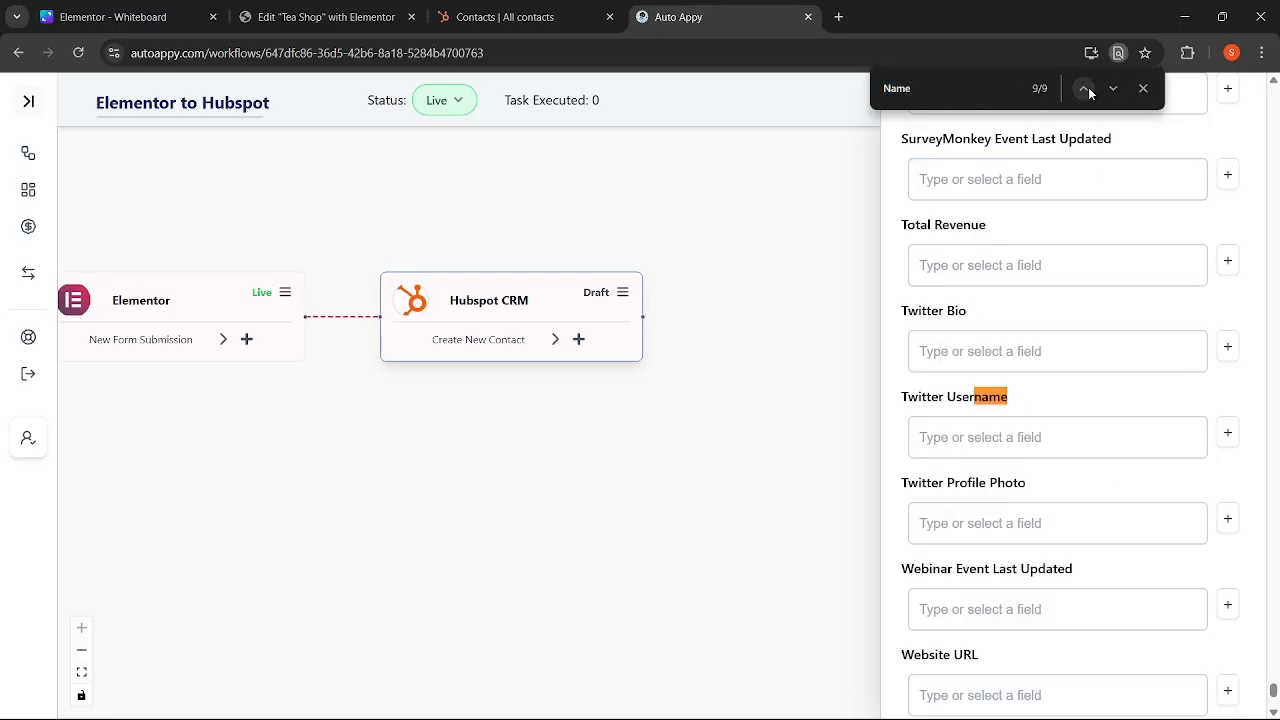
click(1107, 89)
click(1107, 89)
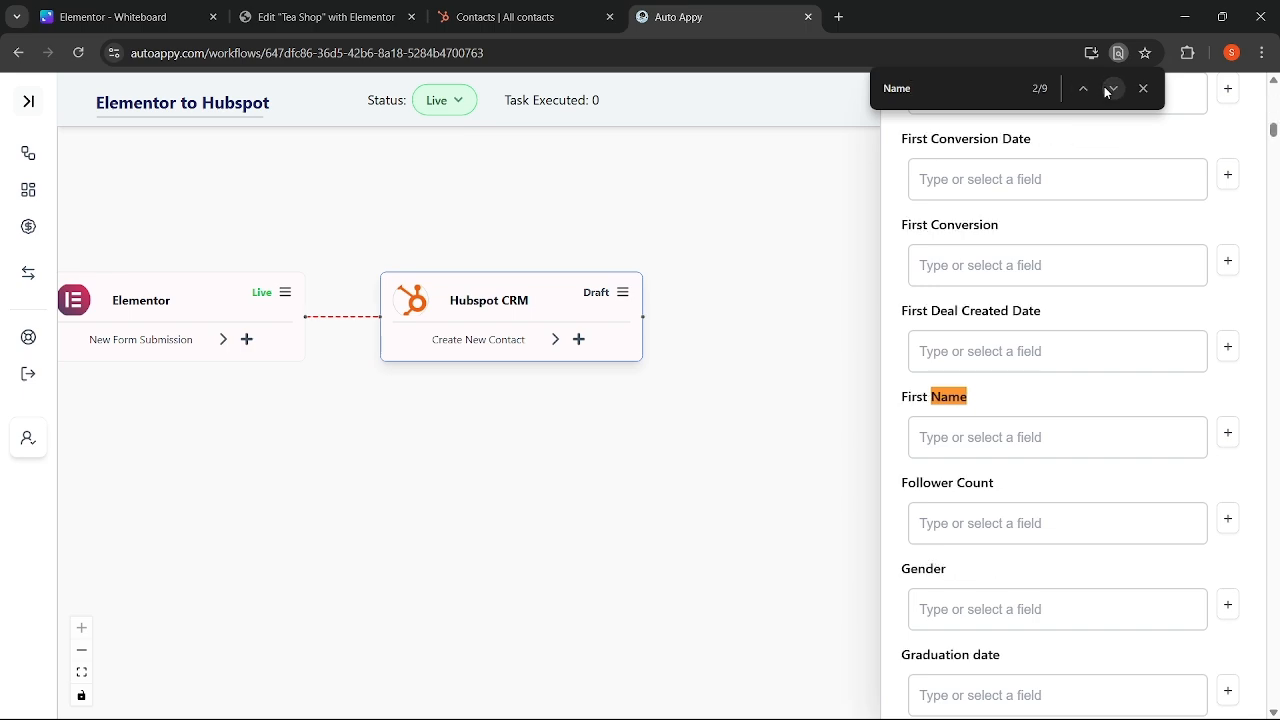
click(1228, 433)
click(1021, 396)
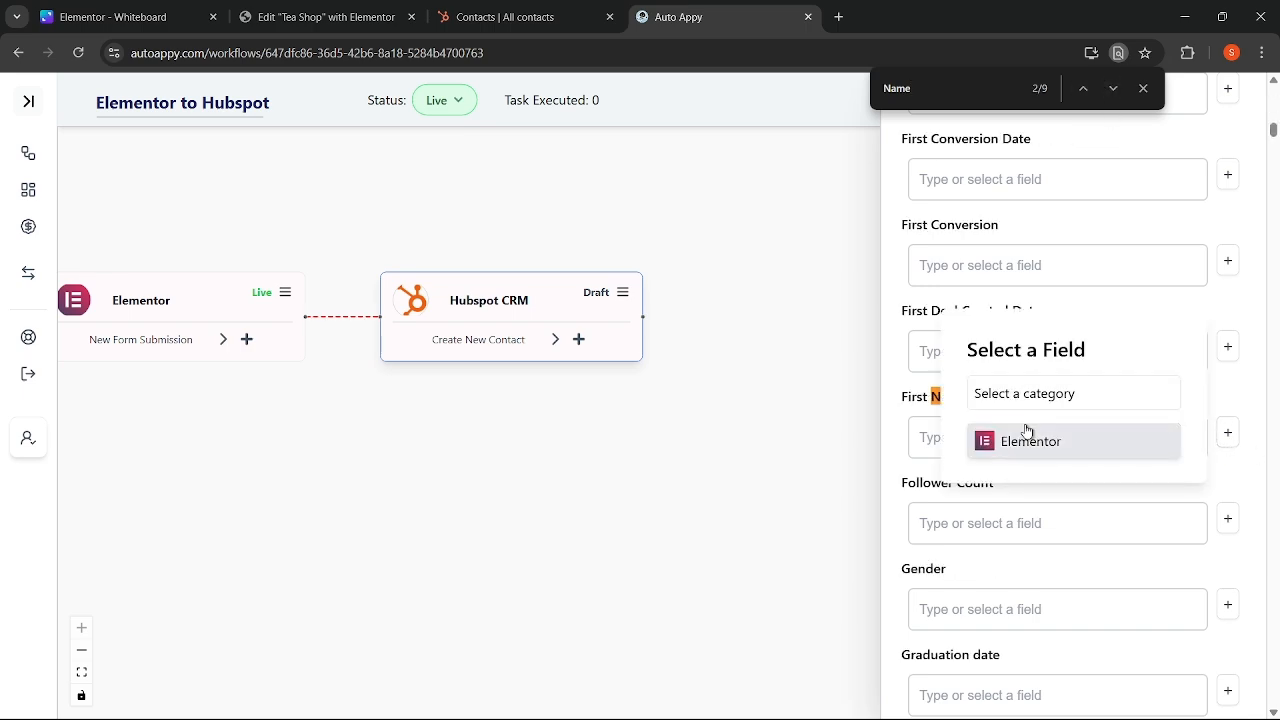
click(1023, 437)
click(1022, 418)
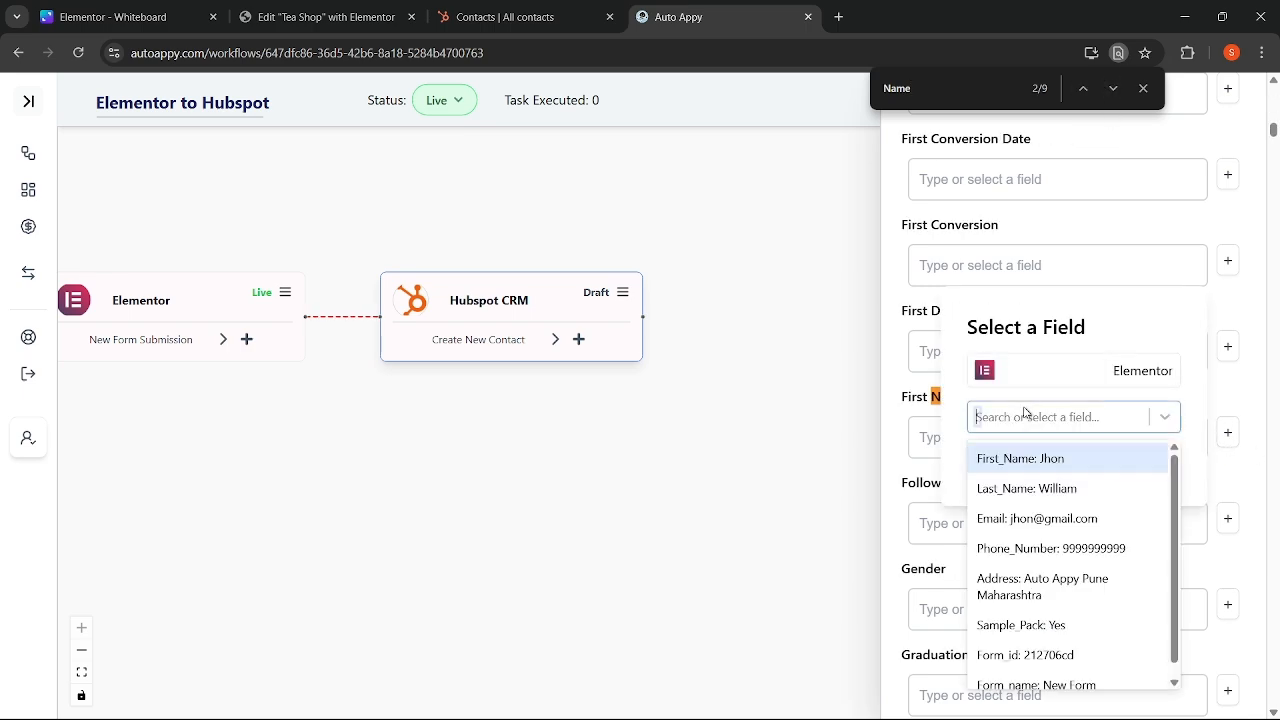
click(1025, 459)
click(1010, 462)
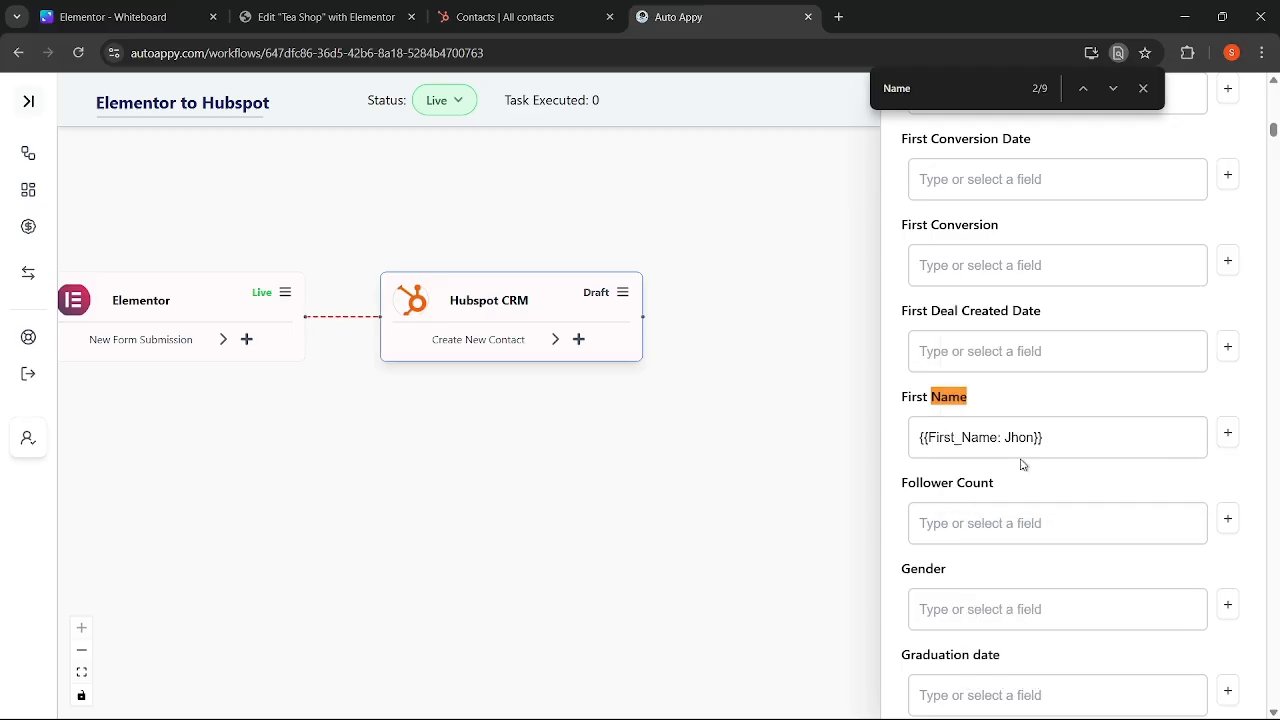
- Append the Elementor Last_Name field to First Name and close the page search
click(1230, 436)
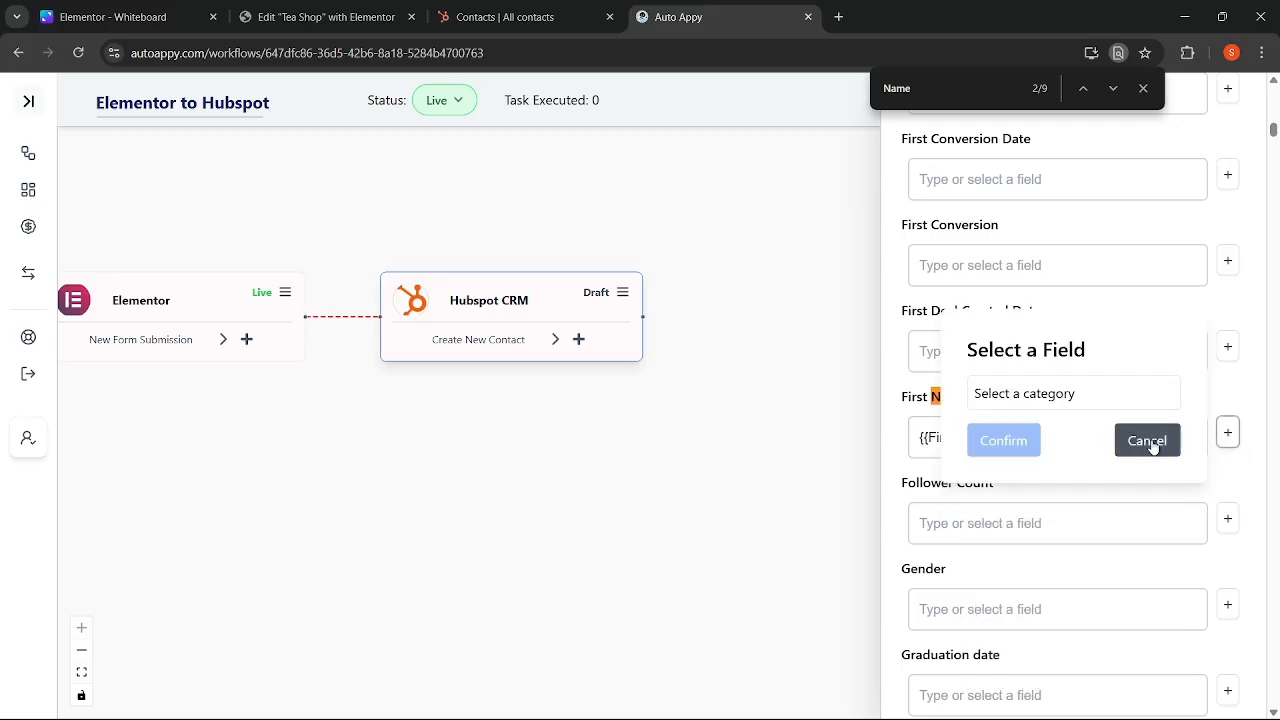
click(1040, 402)
click(1037, 443)
click(1000, 418)
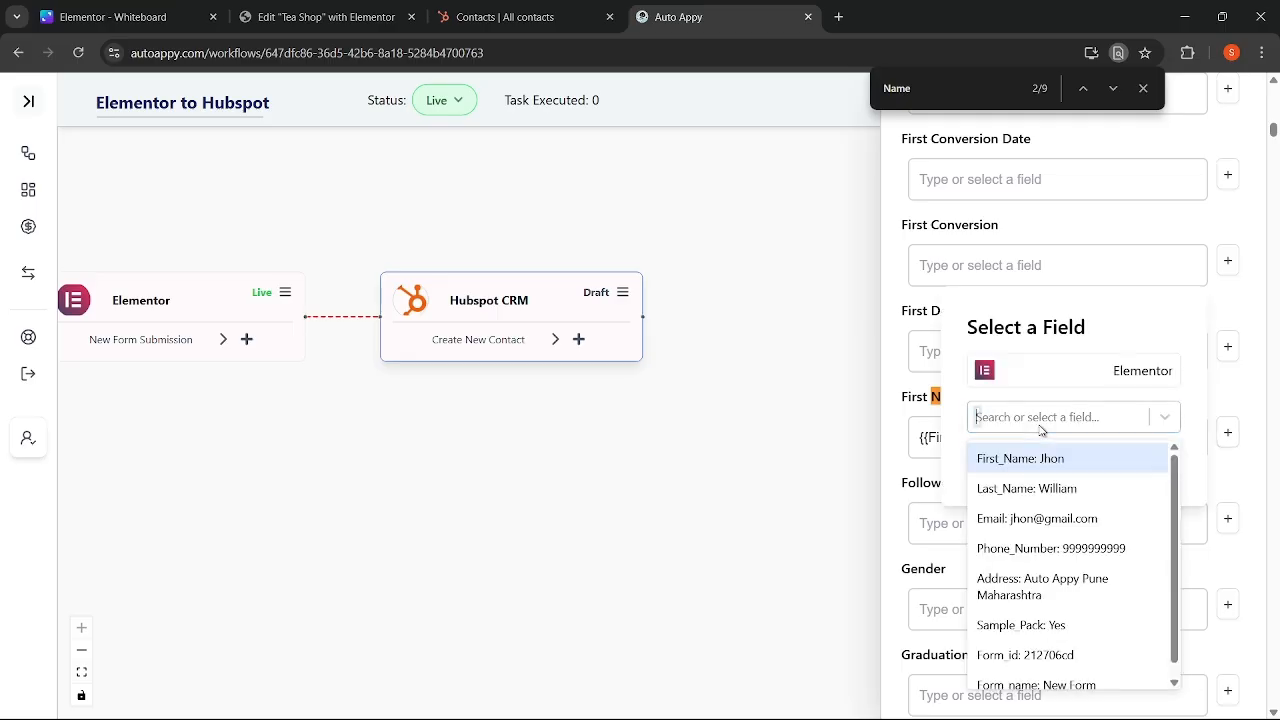
click(1051, 490)
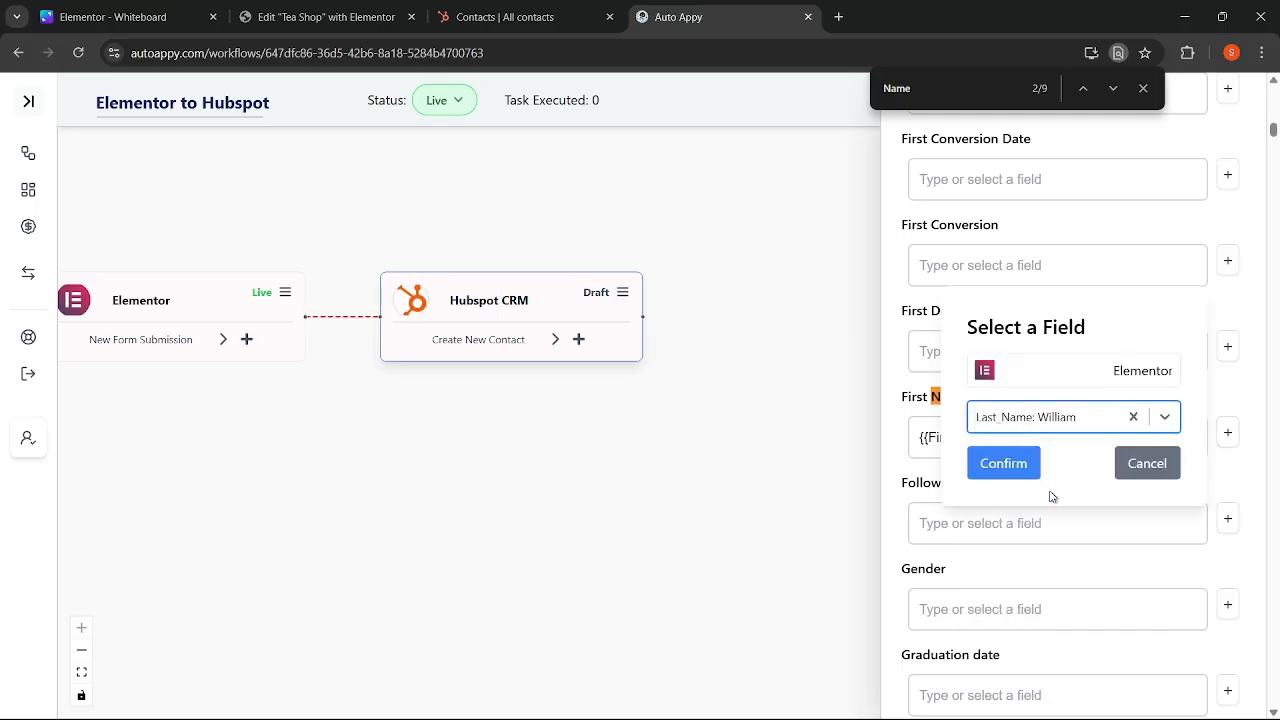
click(1004, 464)
click(1143, 88)
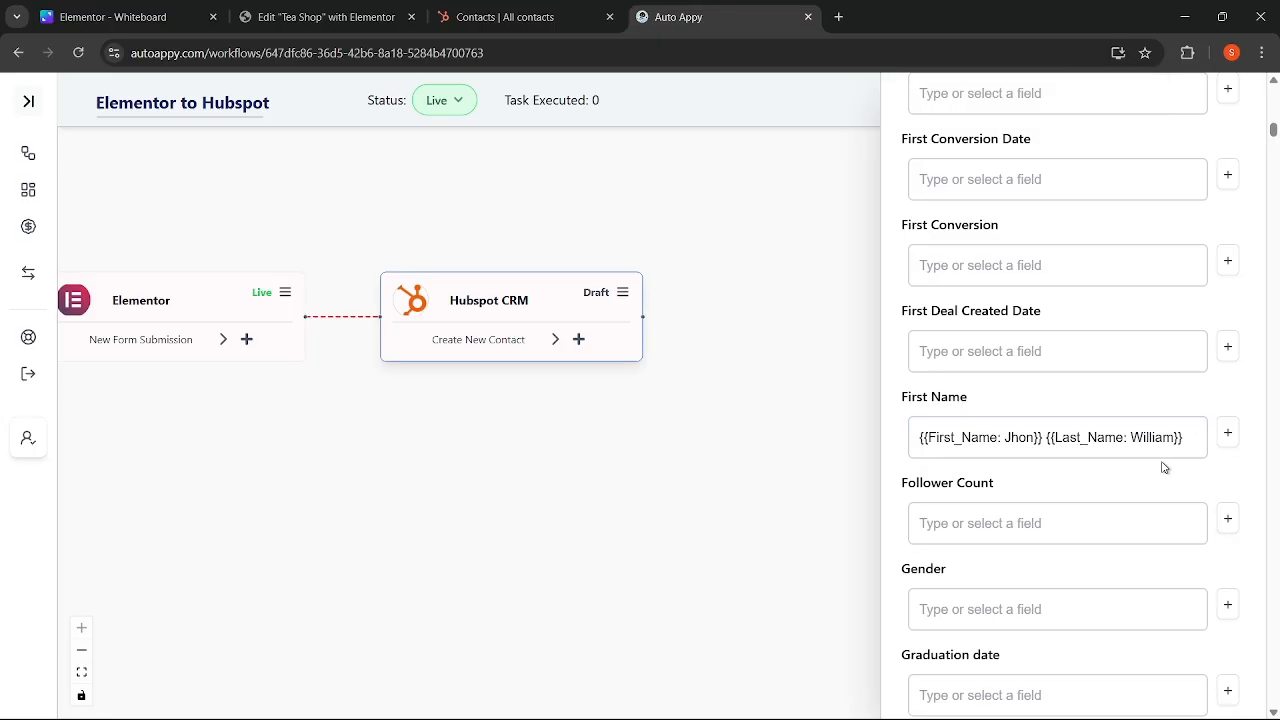
scroll(1163, 465, up, 5)
- Find the Email property and map the Elementor form's email field into it
key(ctrl+f)
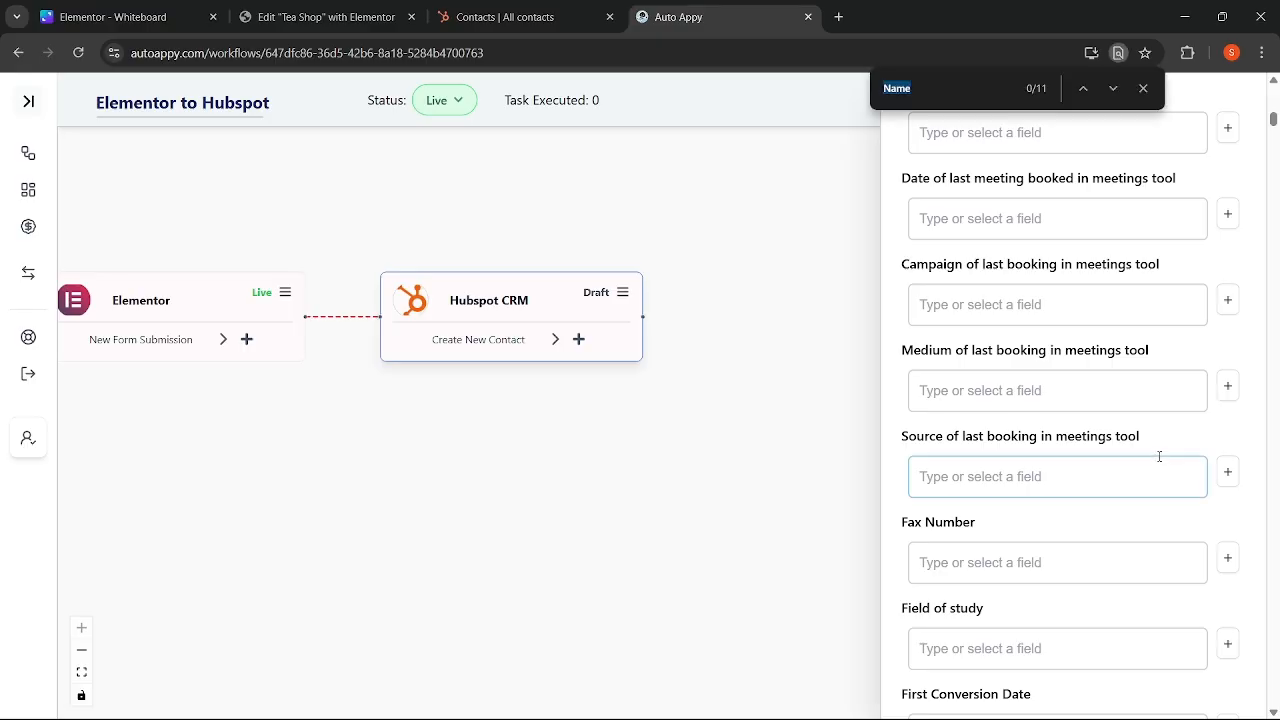
text(email)
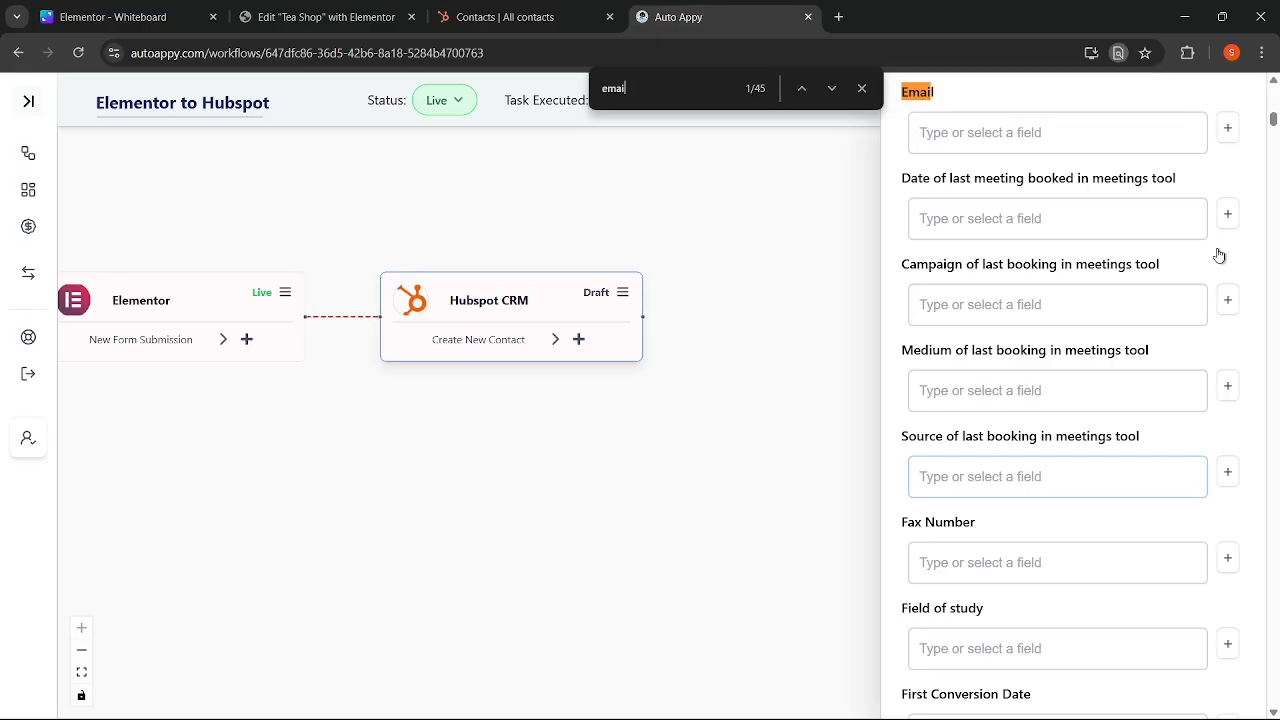
scroll(1210, 300, up, 1)
click(1229, 280)
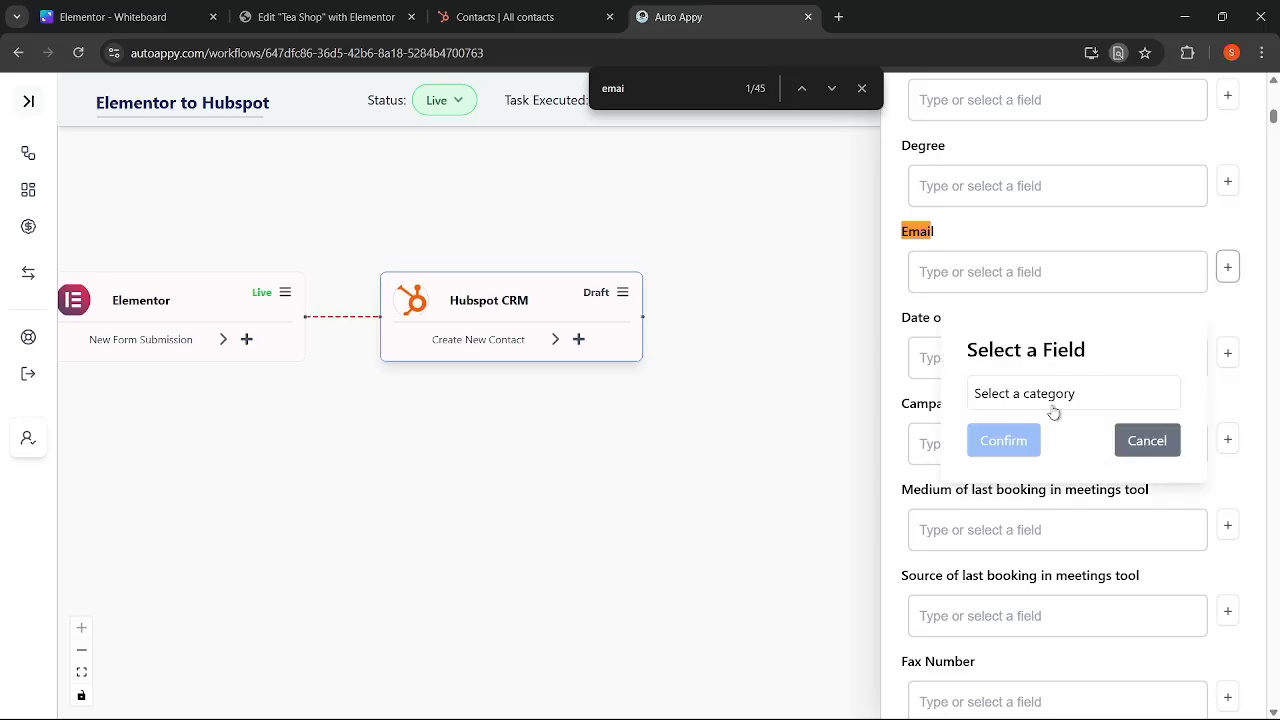
click(1048, 414)
click(1036, 440)
click(1035, 418)
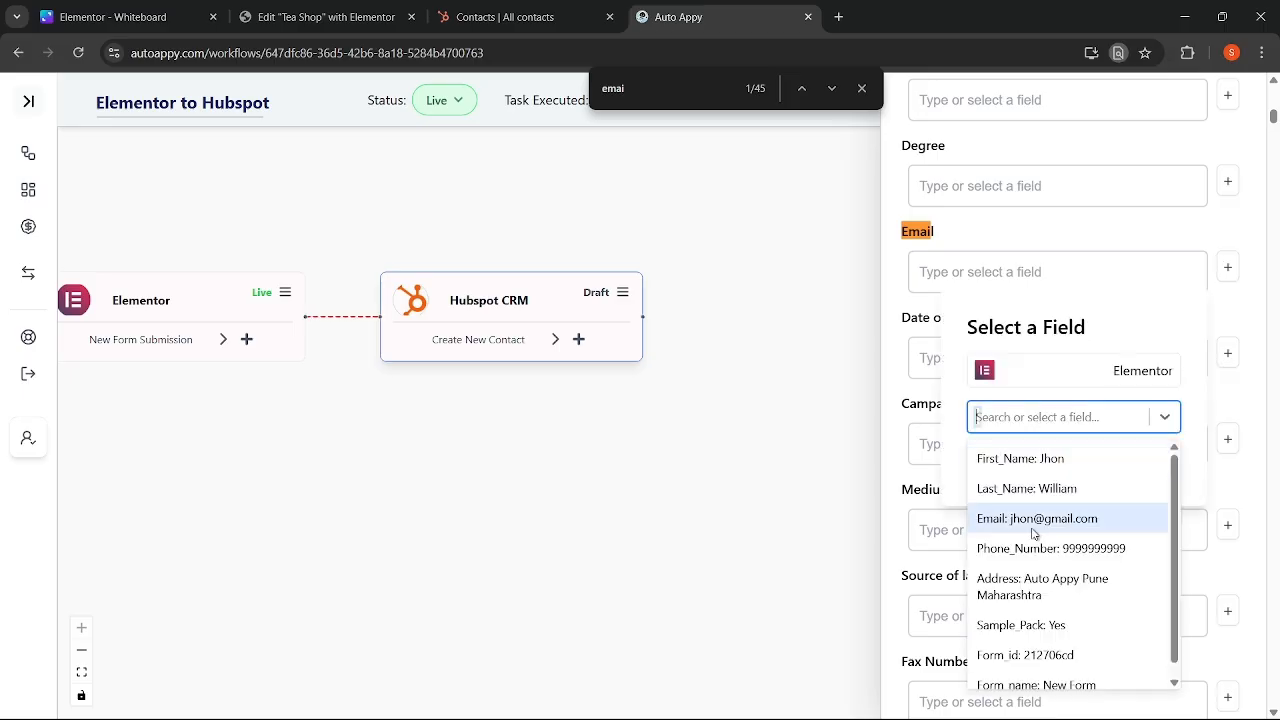
click(1036, 519)
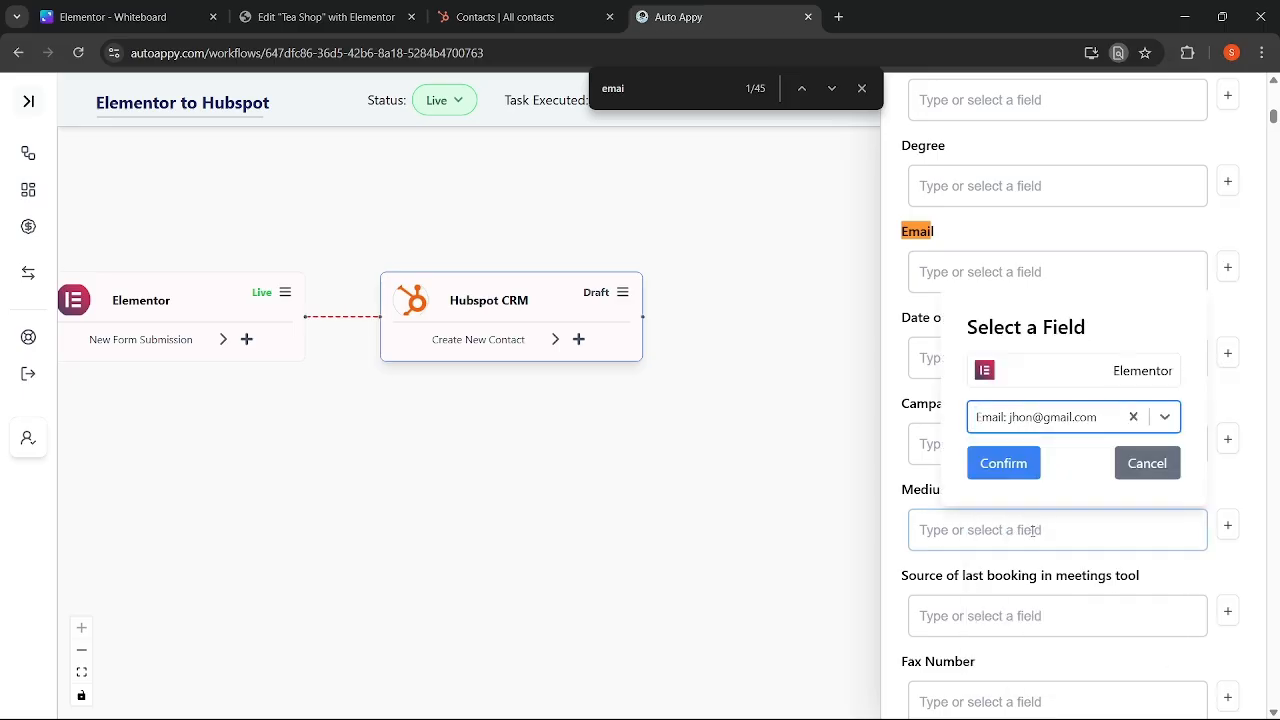
click(1008, 474)
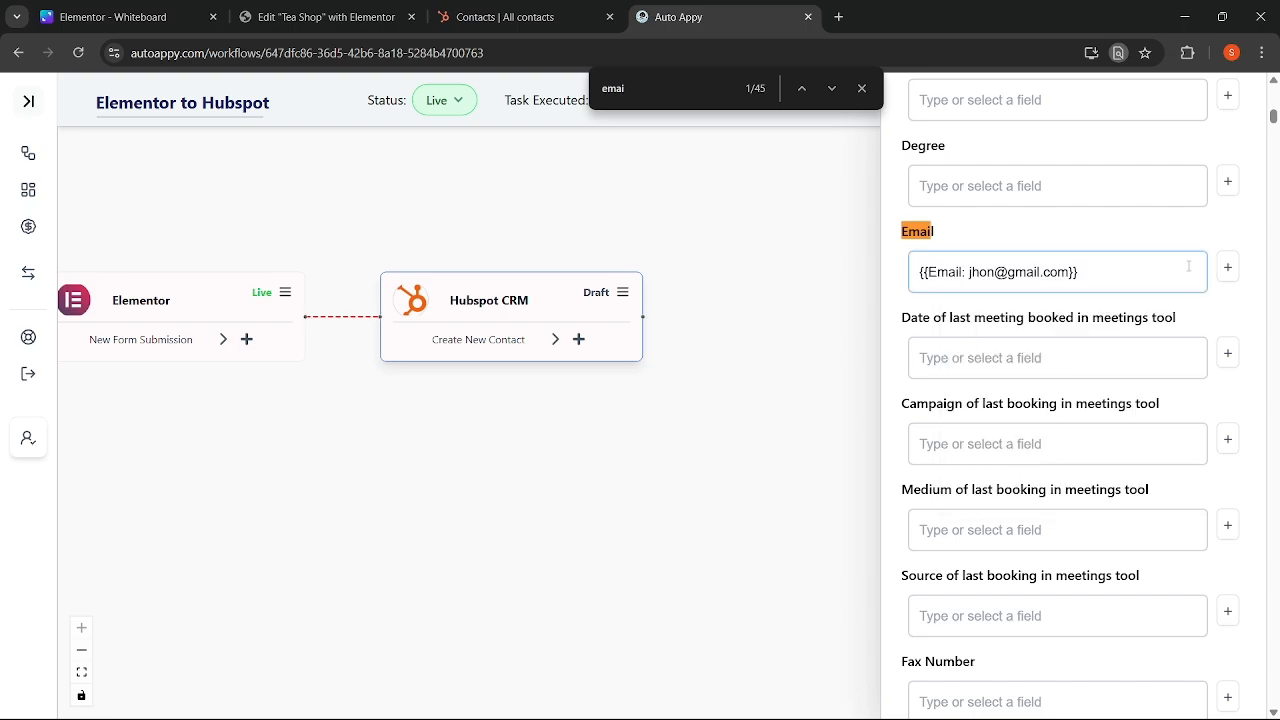
- Search the page for 'phone number' to bring the Phone Number property into view
click(676, 95)
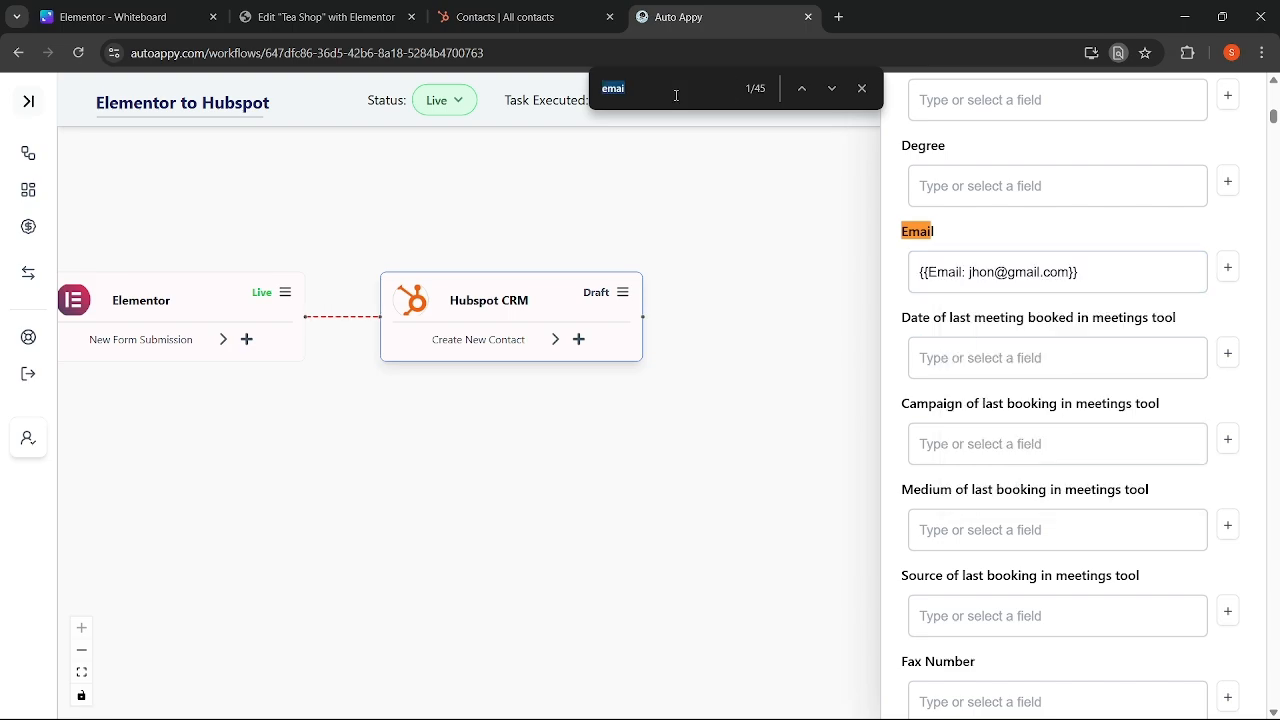
text(pho)
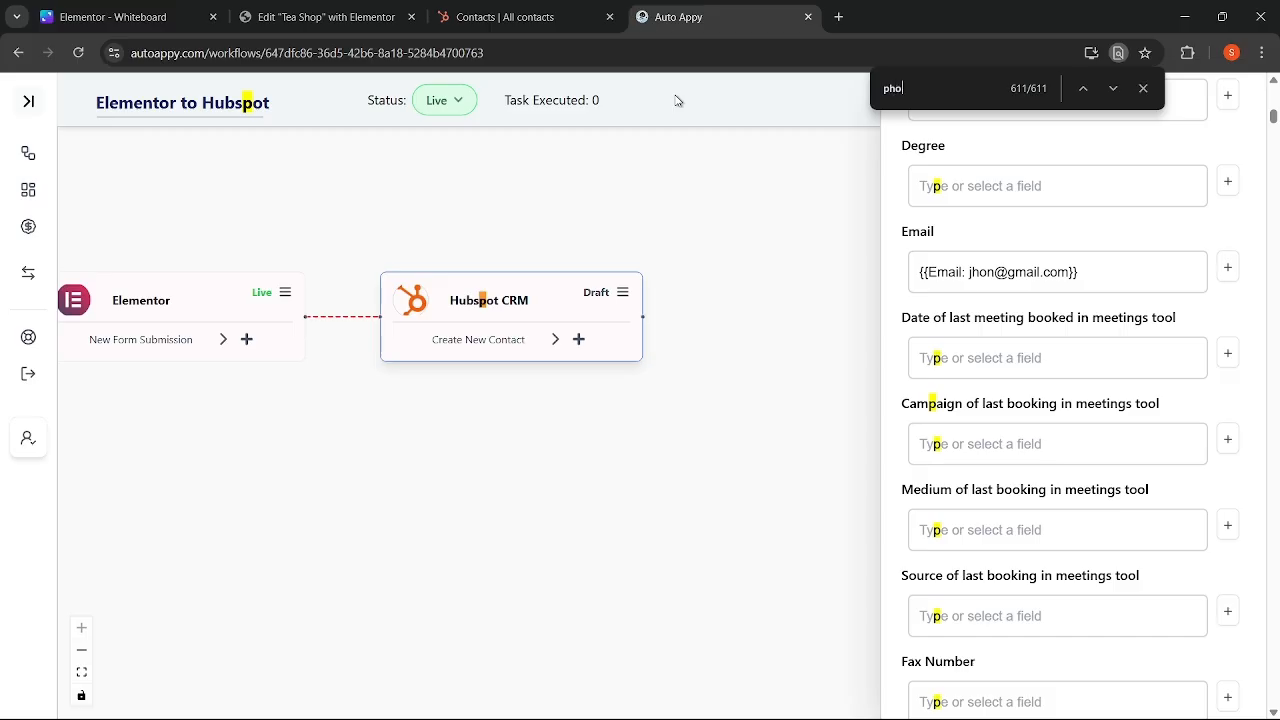
text(ne number)
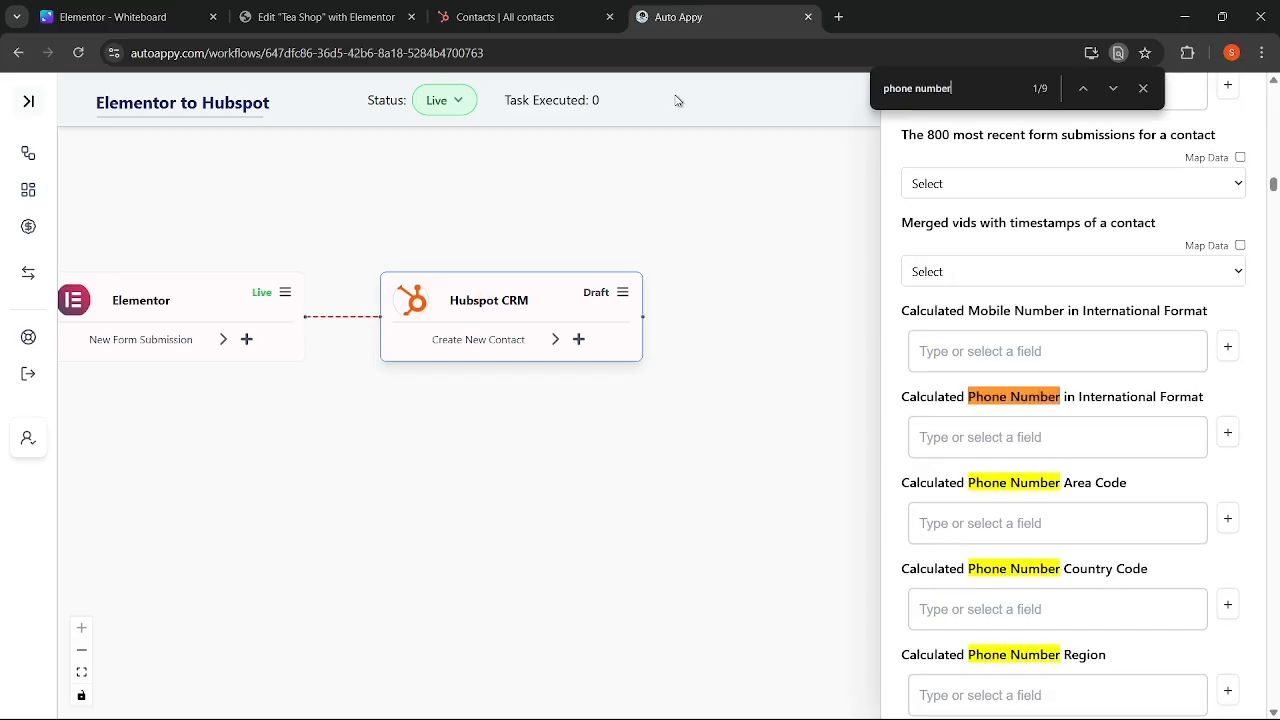
click(1112, 89)
click(1112, 89)
click(1112, 89)
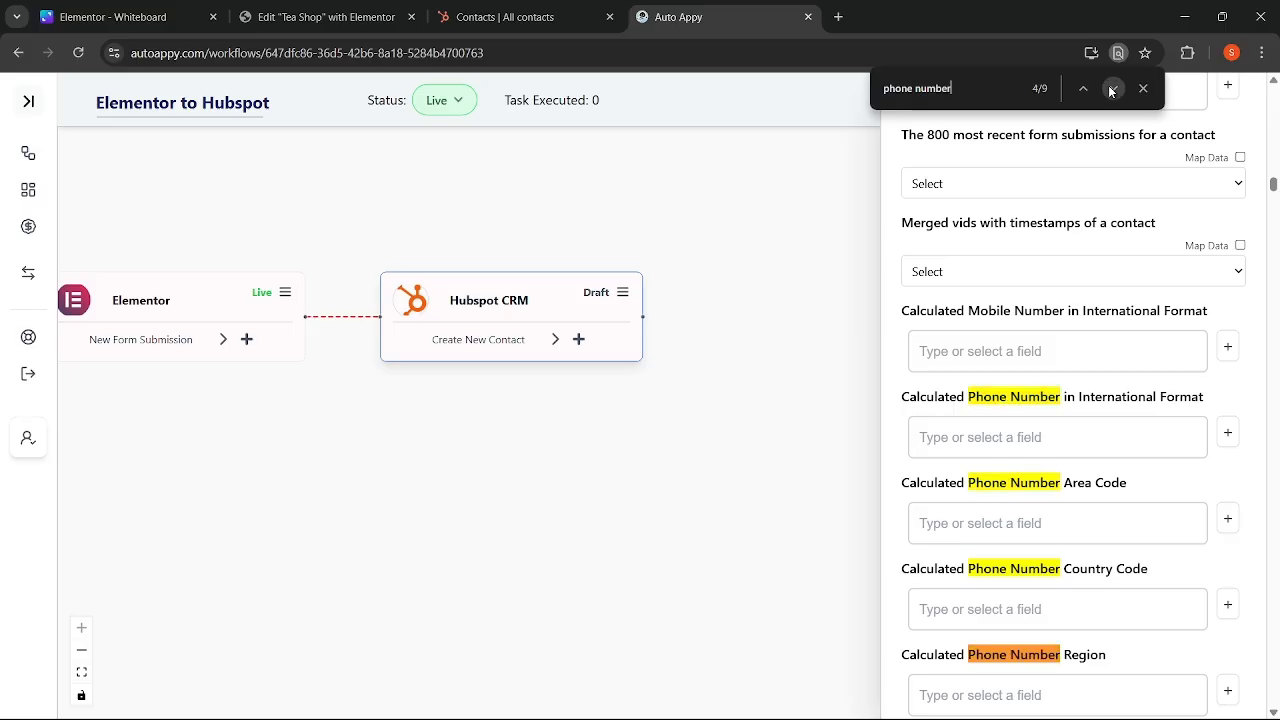
click(1112, 89)
click(1112, 89)
click(1112, 89)
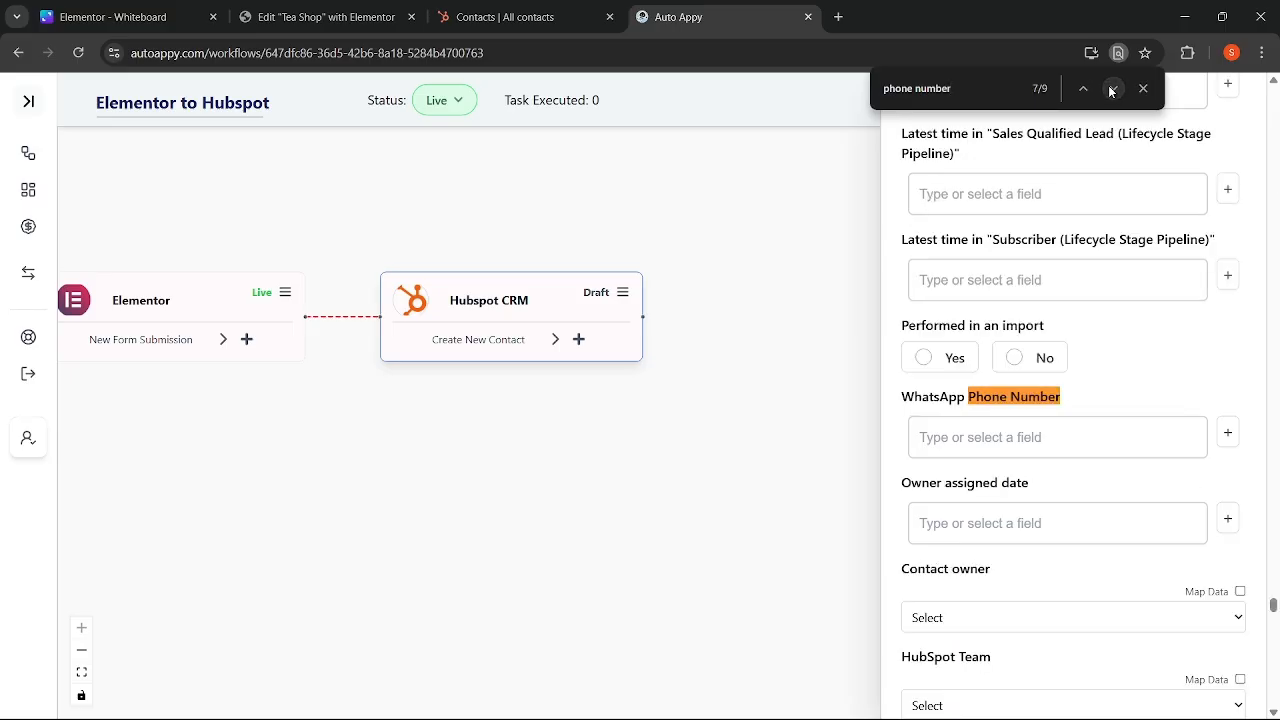
click(1112, 89)
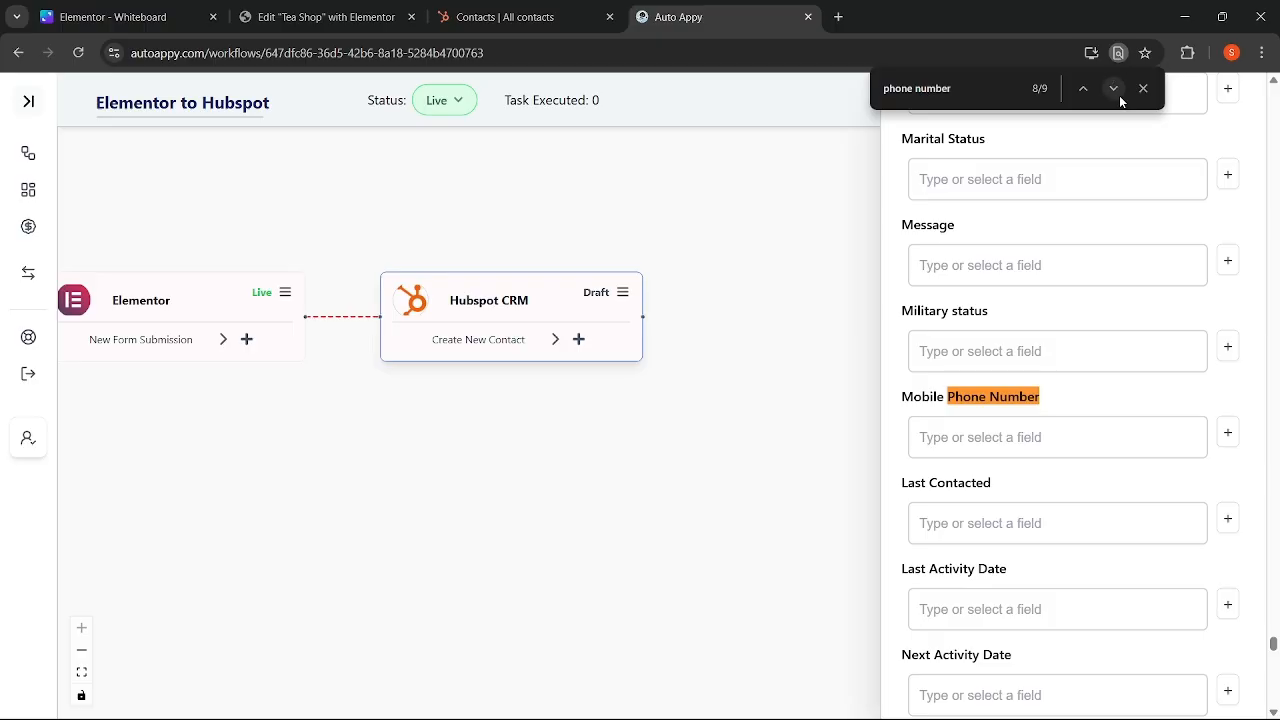
click(1119, 95)
- Map the Elementor Phone_Number field into Phone Number and close the page search
click(1228, 432)
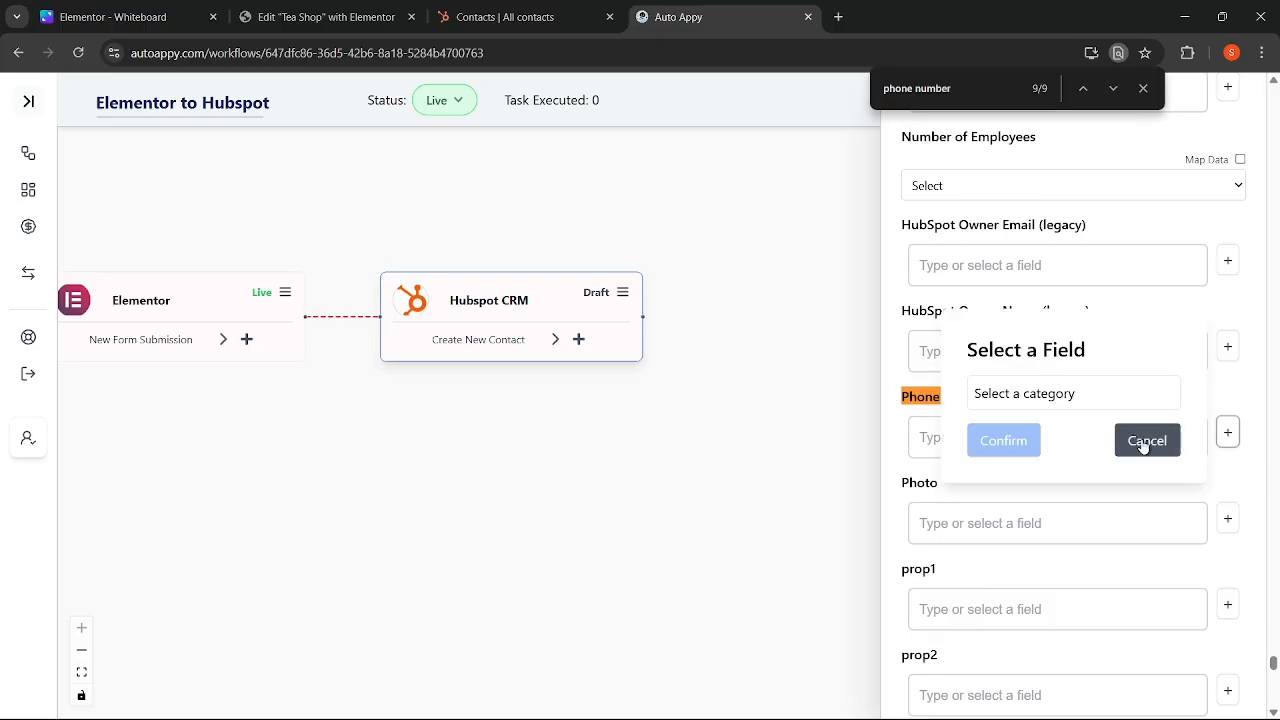
click(1086, 401)
click(1049, 443)
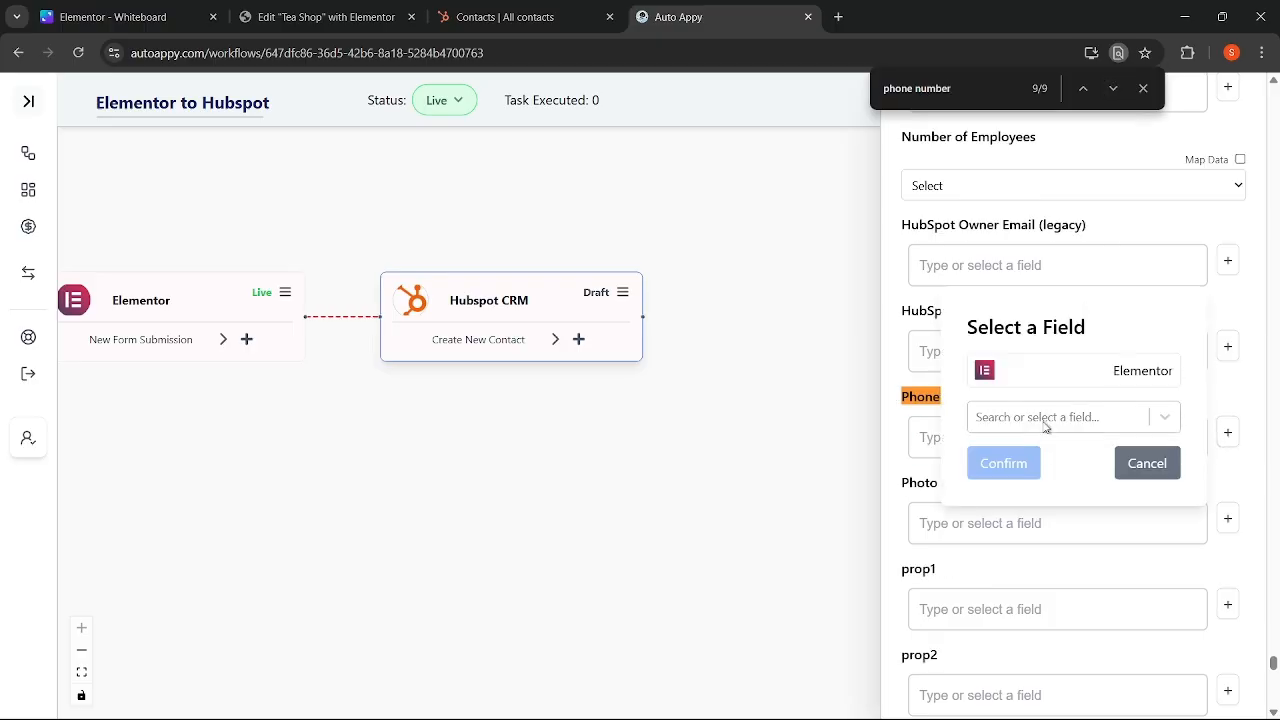
click(1045, 420)
click(1029, 560)
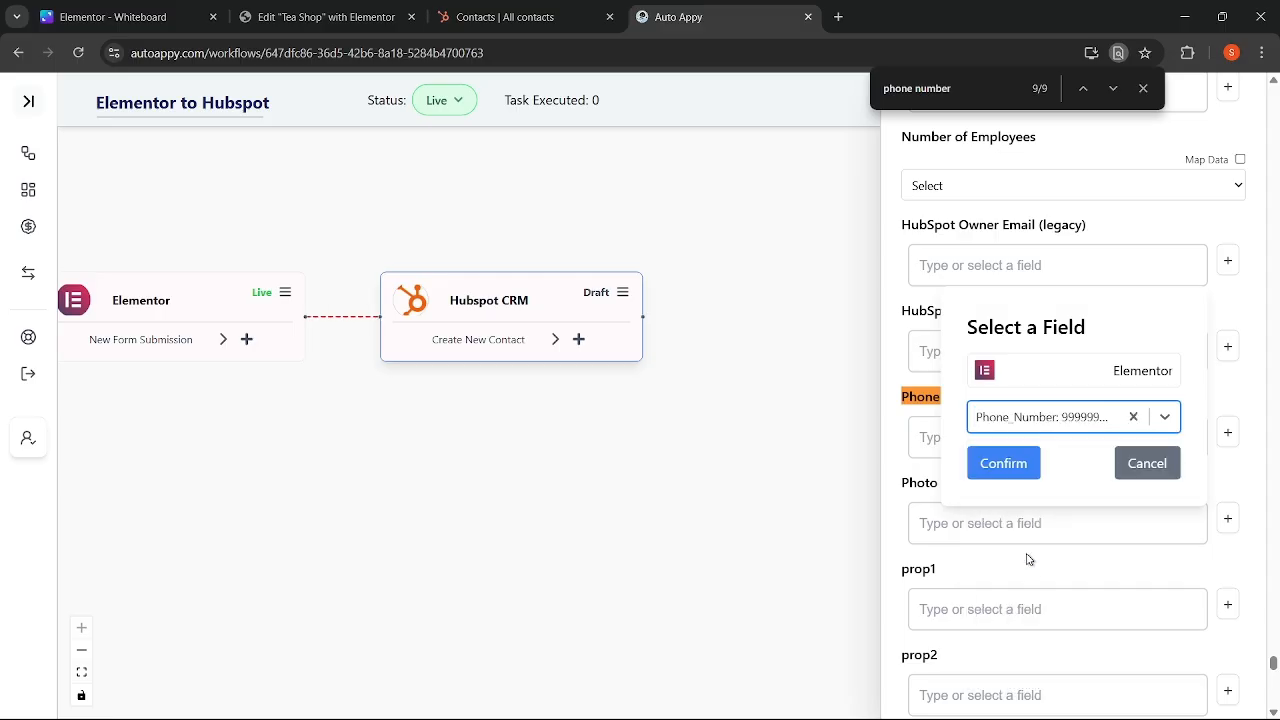
click(1004, 464)
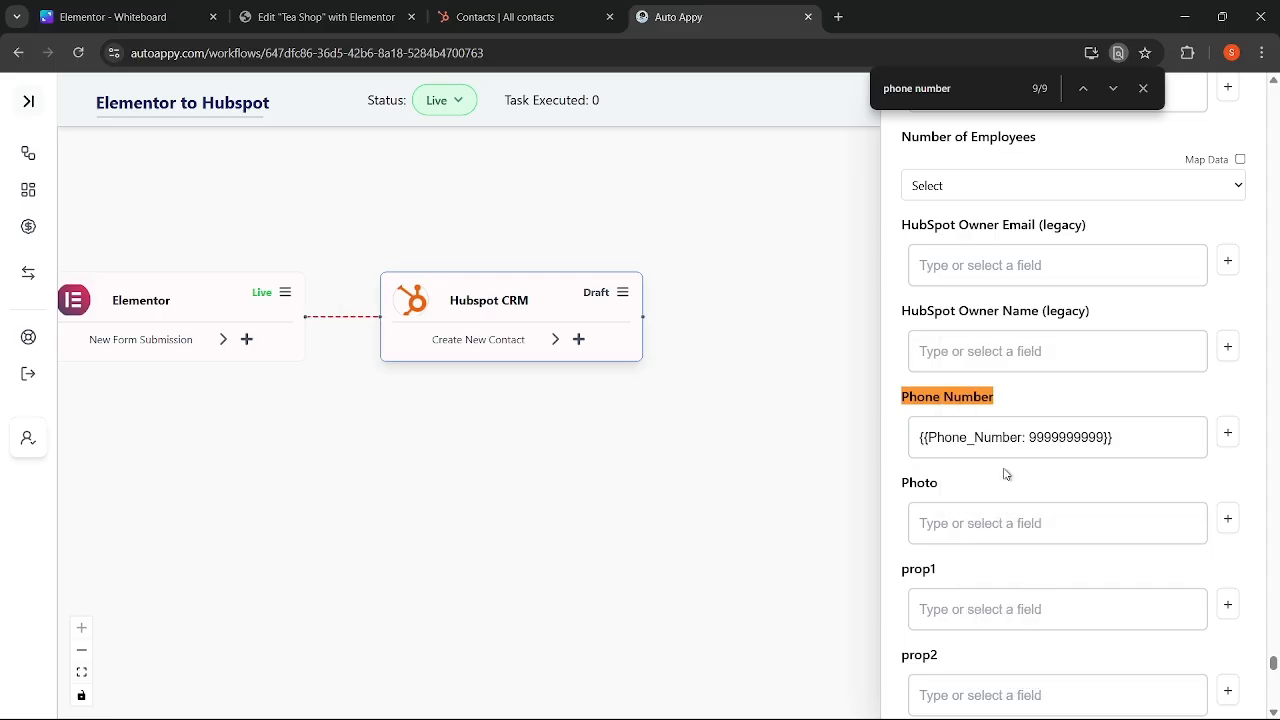
click(1141, 89)
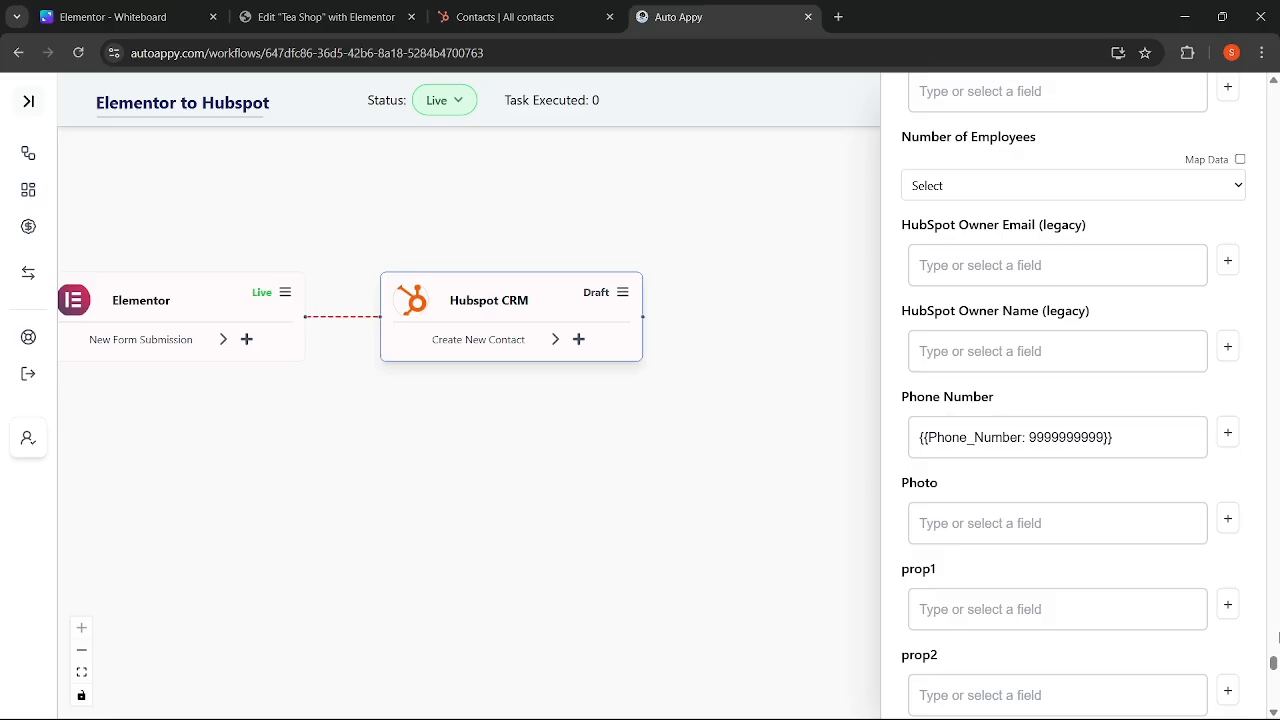
- Map 'Would you like a sample pack?' to the Elementor Sample_Pack field and submit the mappings
drag(1273, 666, 1273, 702)
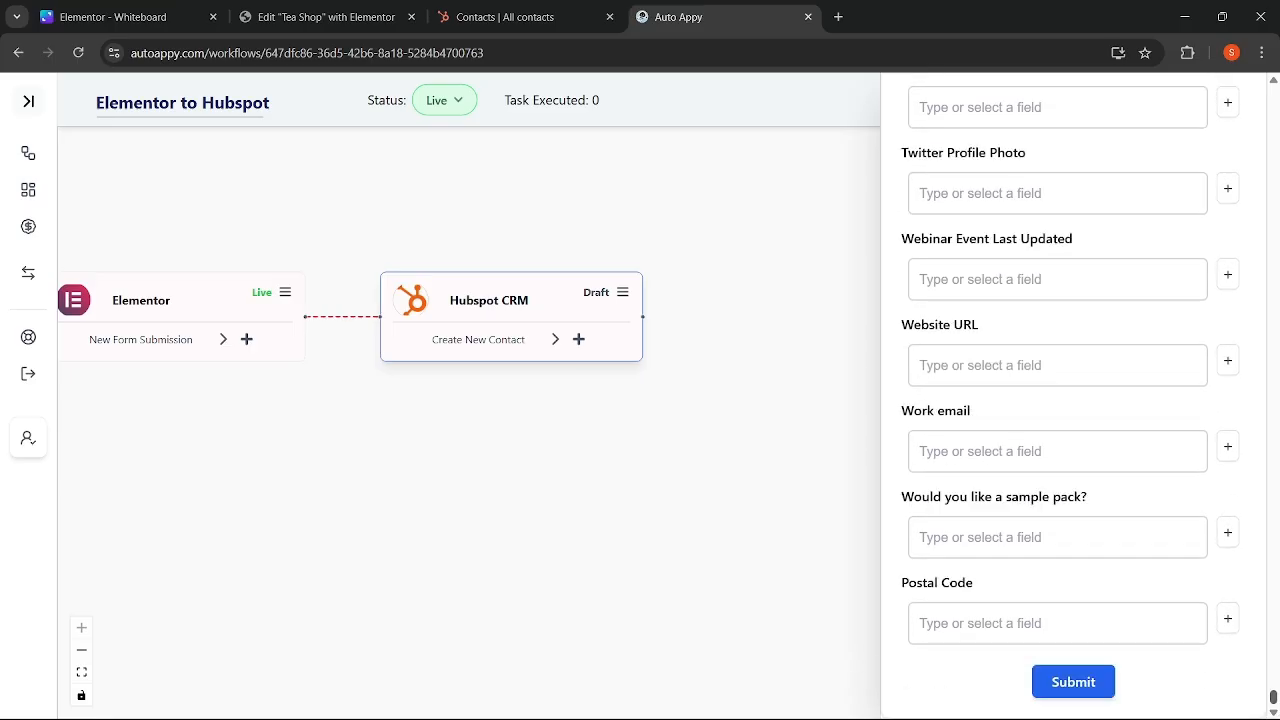
click(1228, 533)
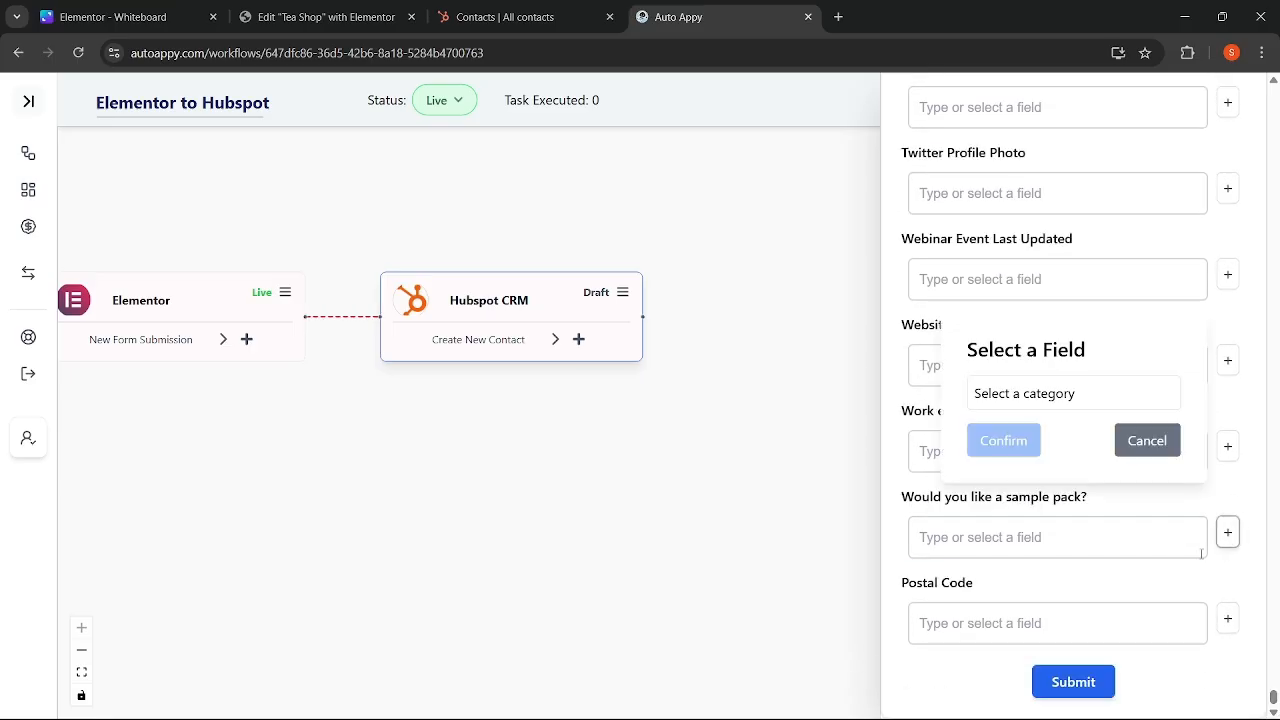
click(1092, 405)
click(1071, 446)
click(1072, 412)
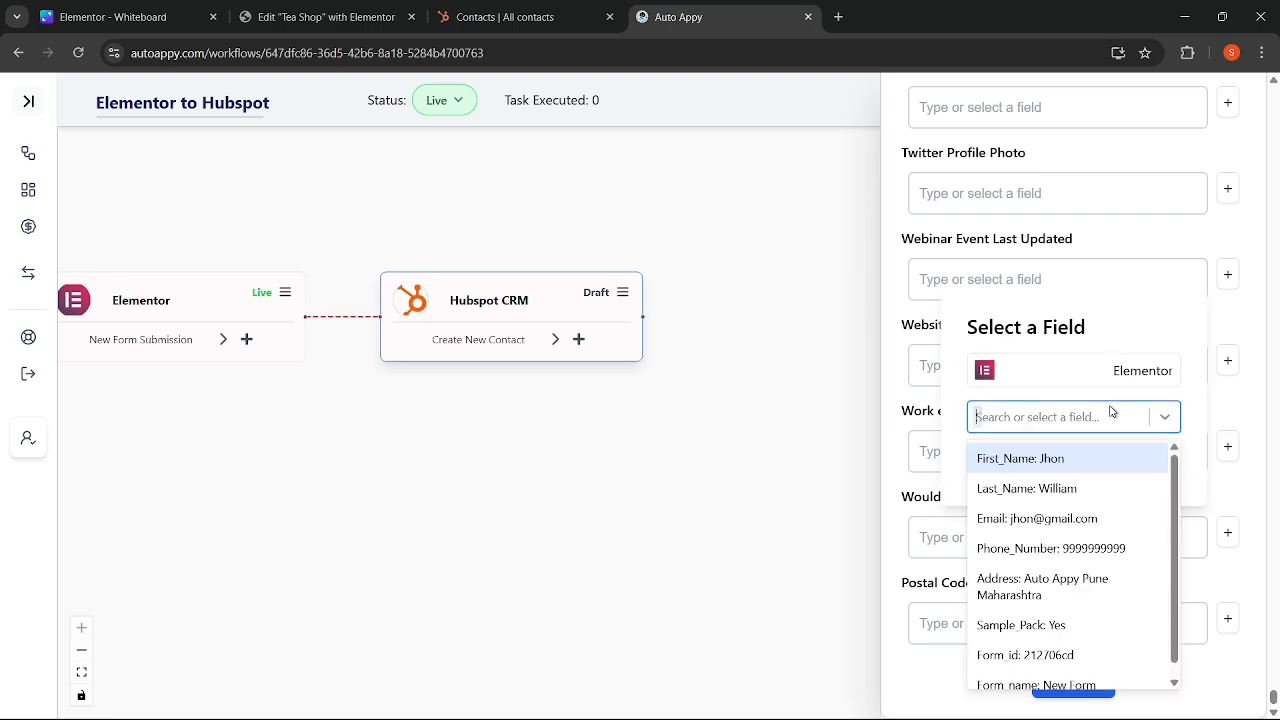
scroll(1076, 597, down, 1)
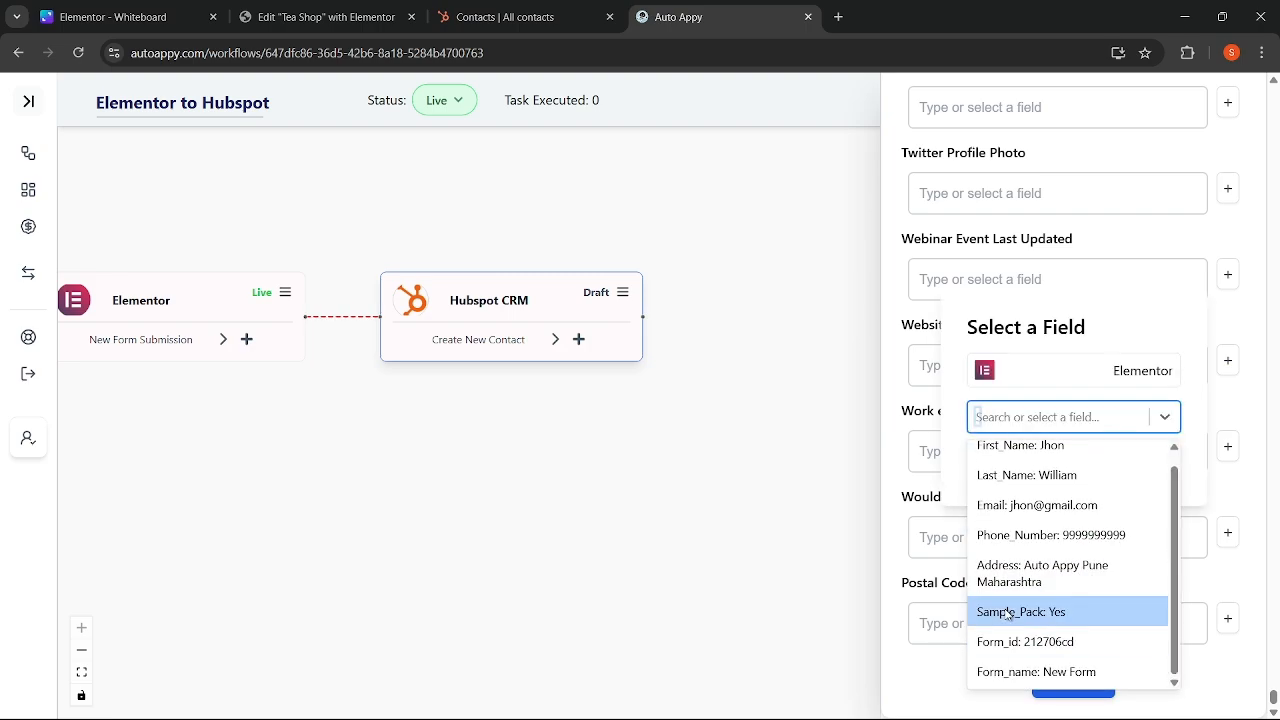
click(1008, 613)
click(986, 462)
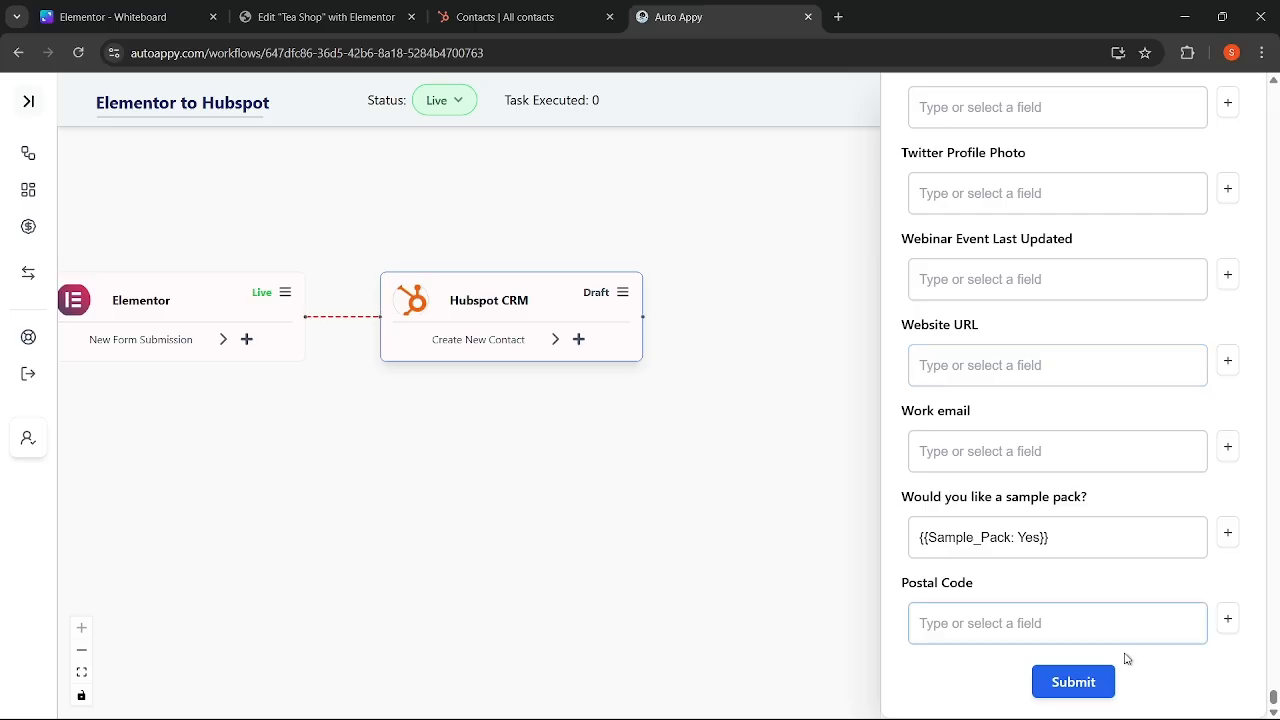
click(1073, 682)
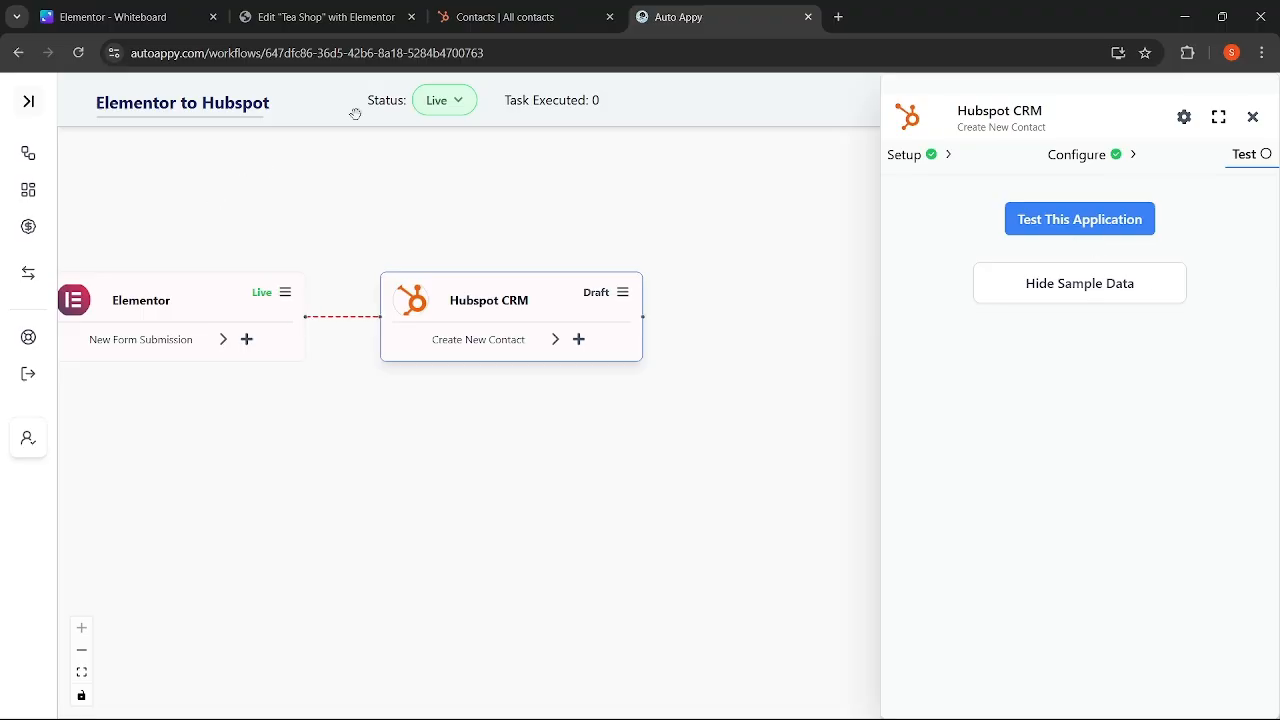
- Check HubSpot's contact list, test the Create New Contact step, then return to Configure after the error
click(512, 20)
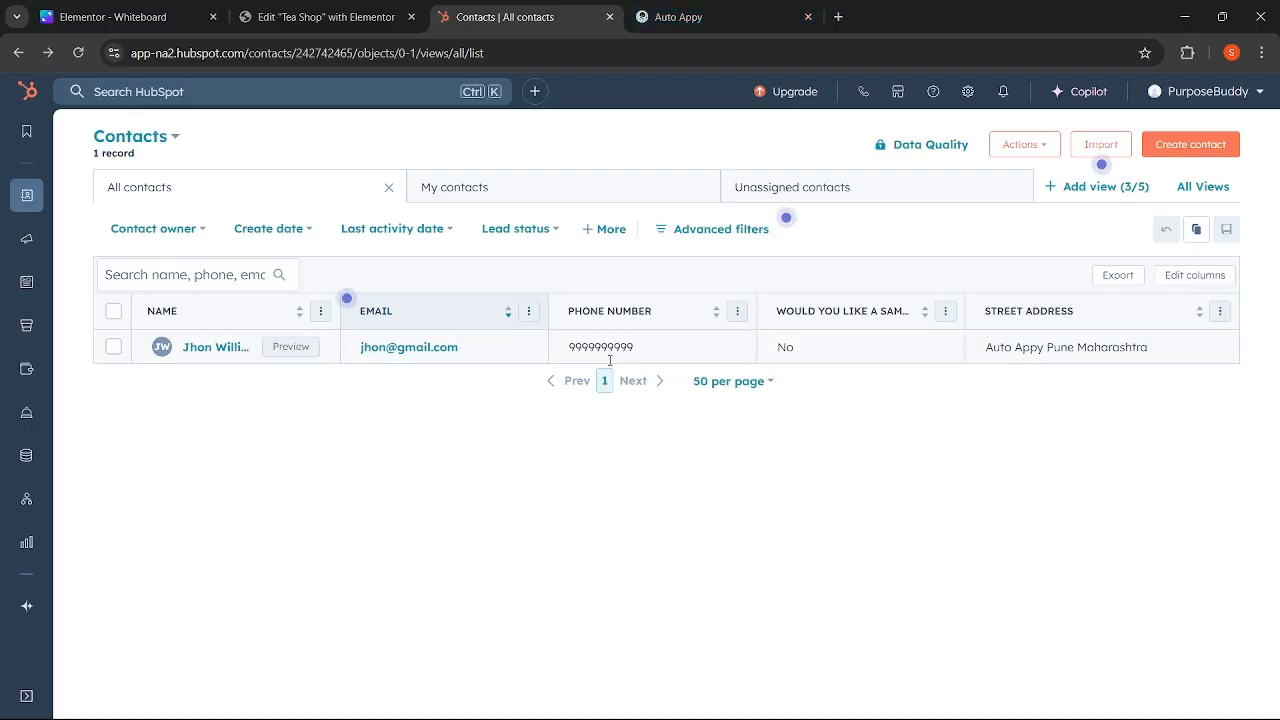
click(736, 17)
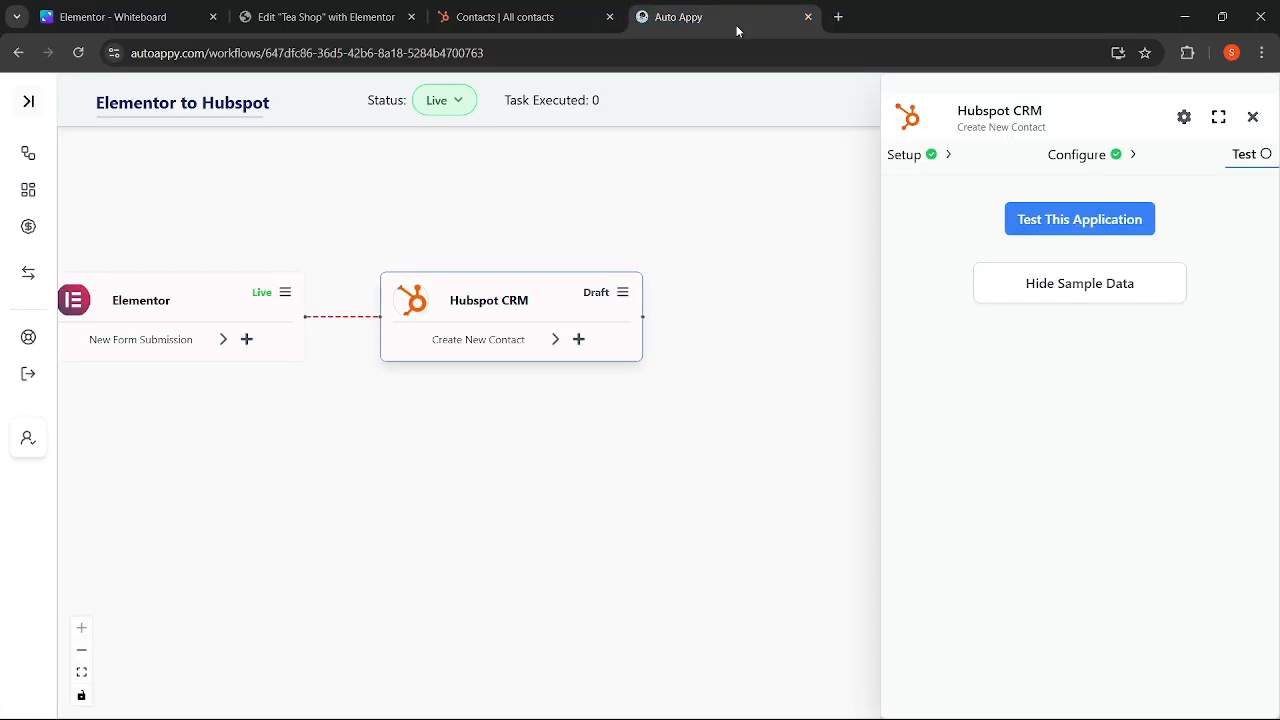
click(1077, 225)
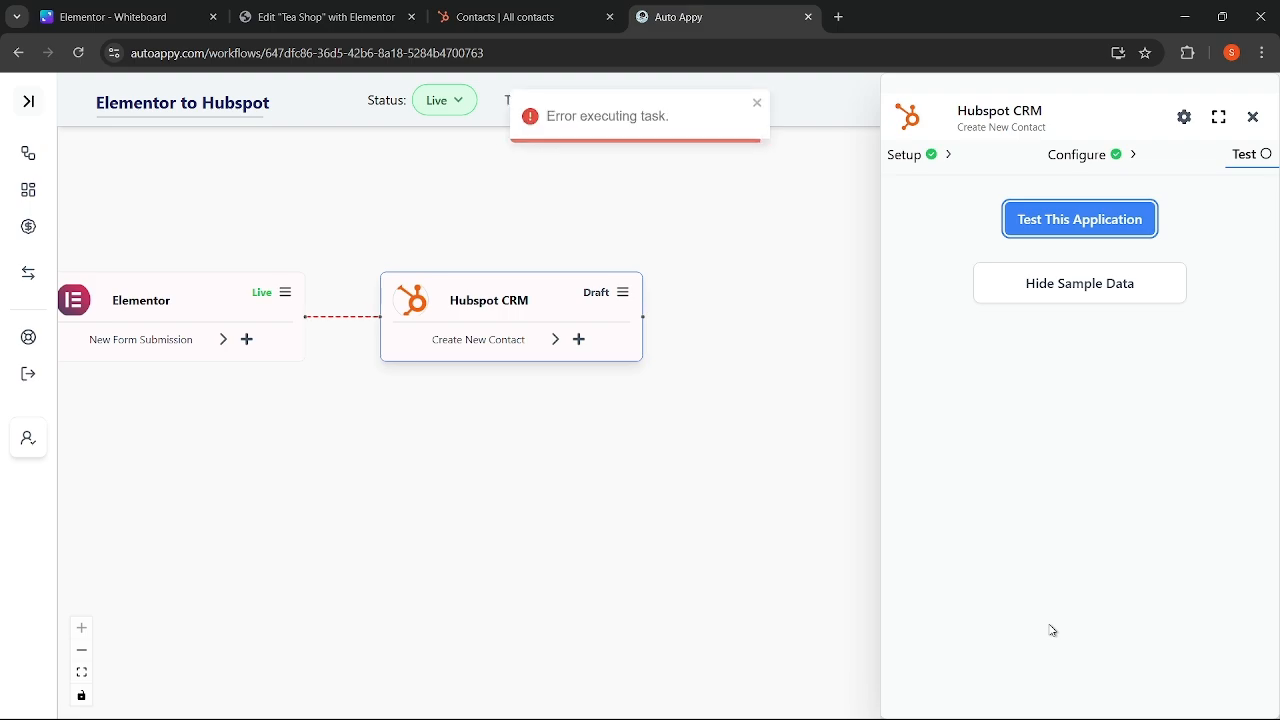
click(1085, 158)
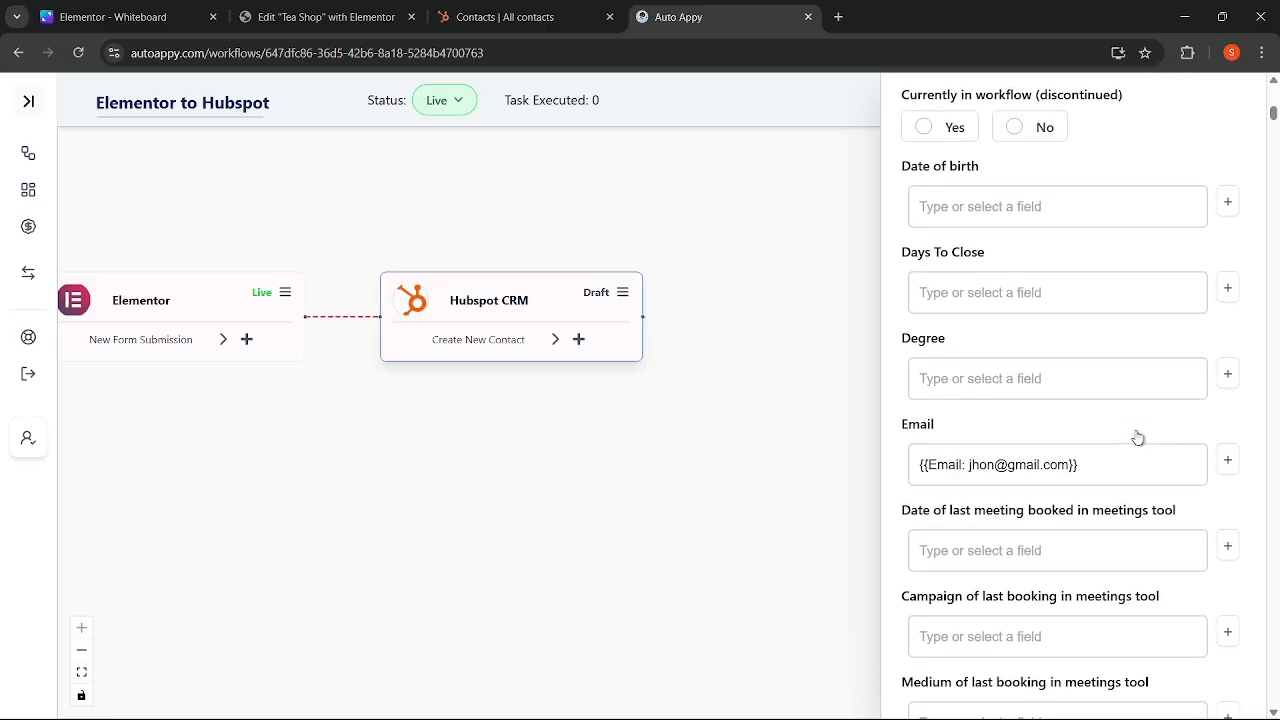
- Scroll through the Configure field list, then reload the Elementor to Hubspot workflow page
scroll(1137, 437, down, 3)
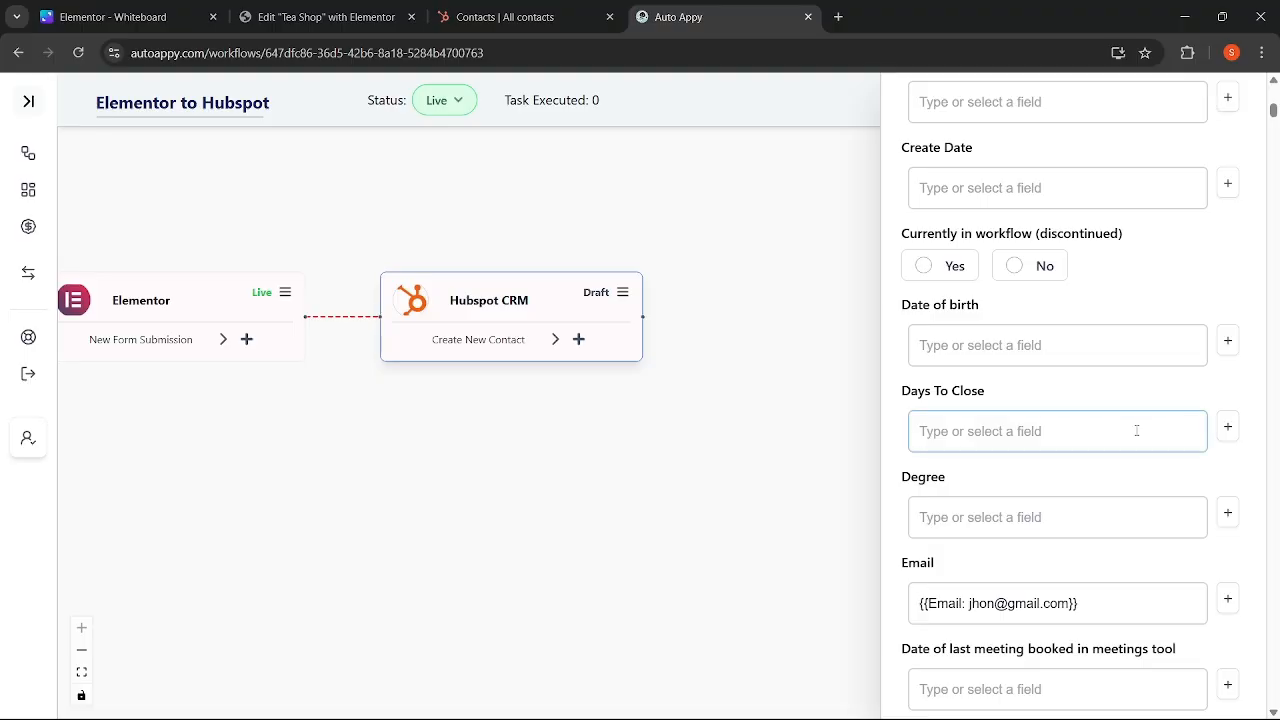
scroll(1137, 430, down, 12)
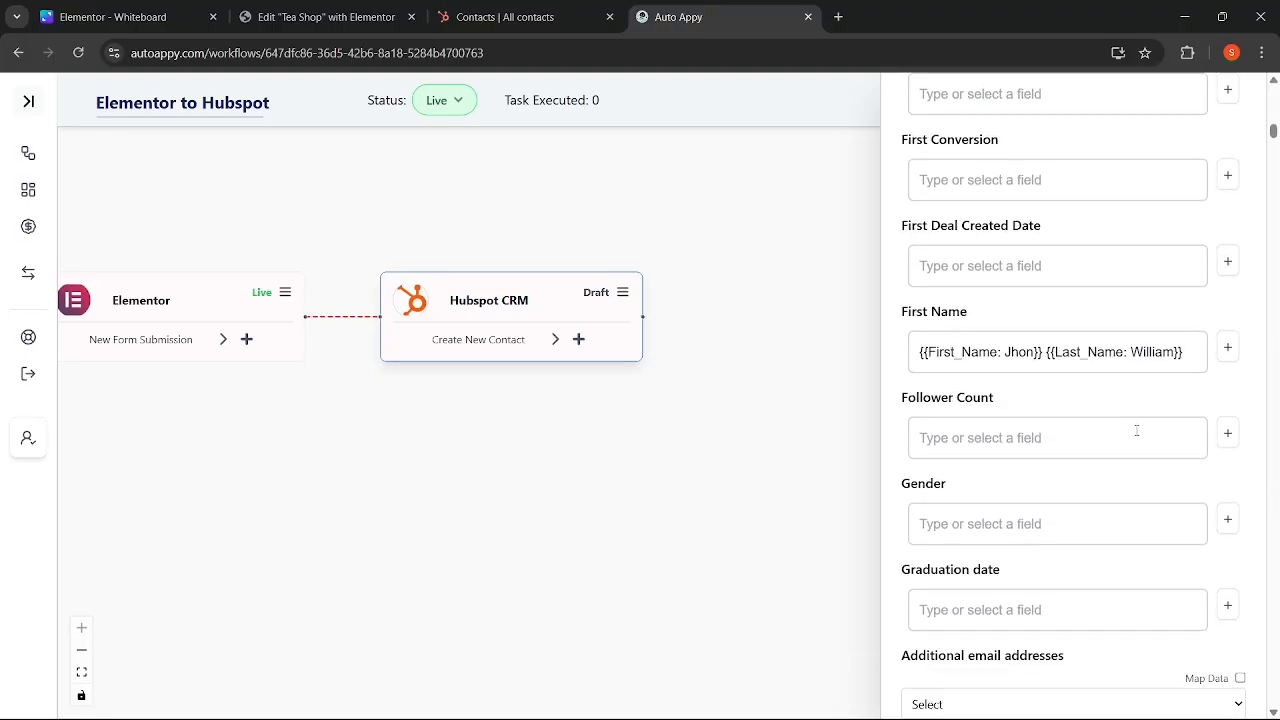
scroll(1137, 430, down, 15)
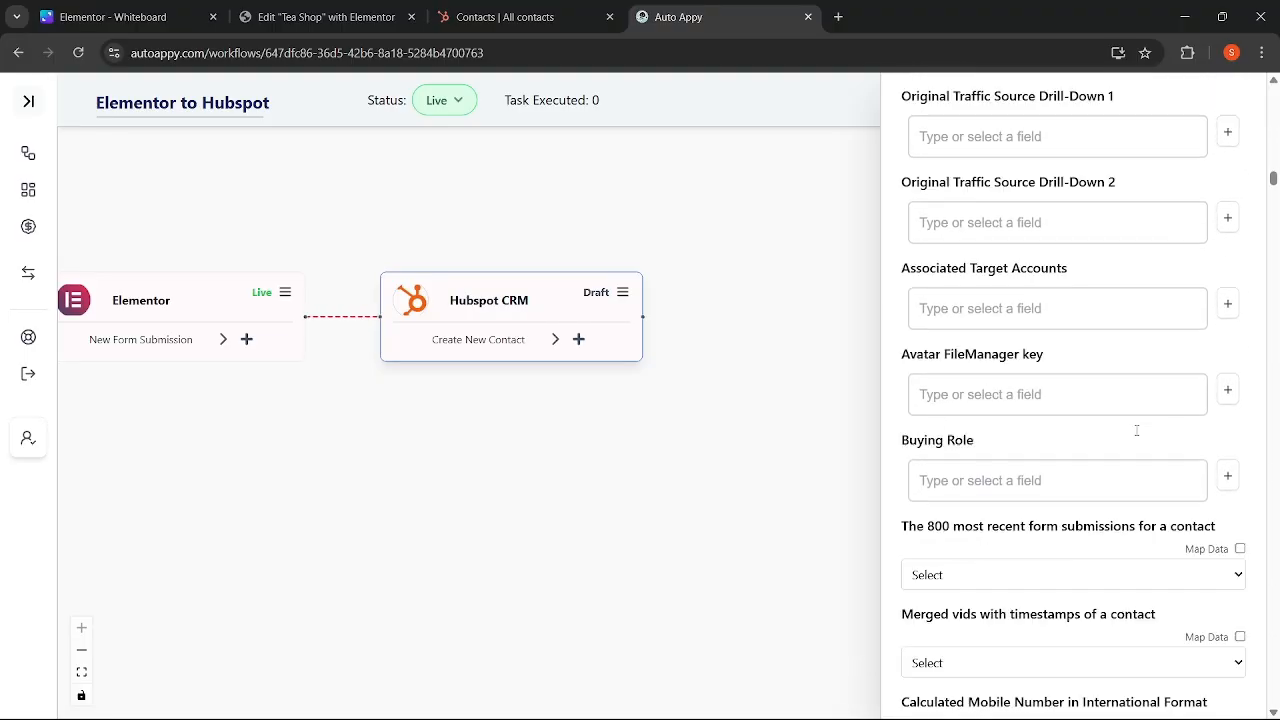
scroll(1137, 430, down, 15)
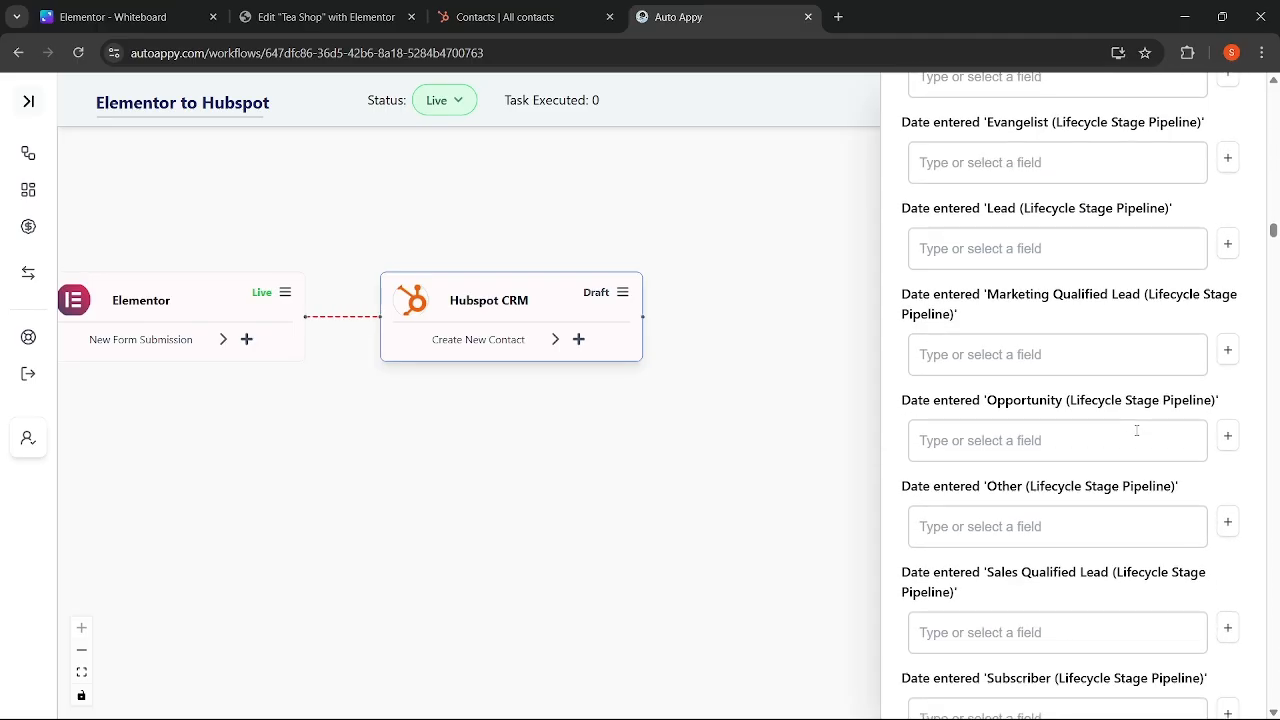
scroll(1137, 430, down, 15)
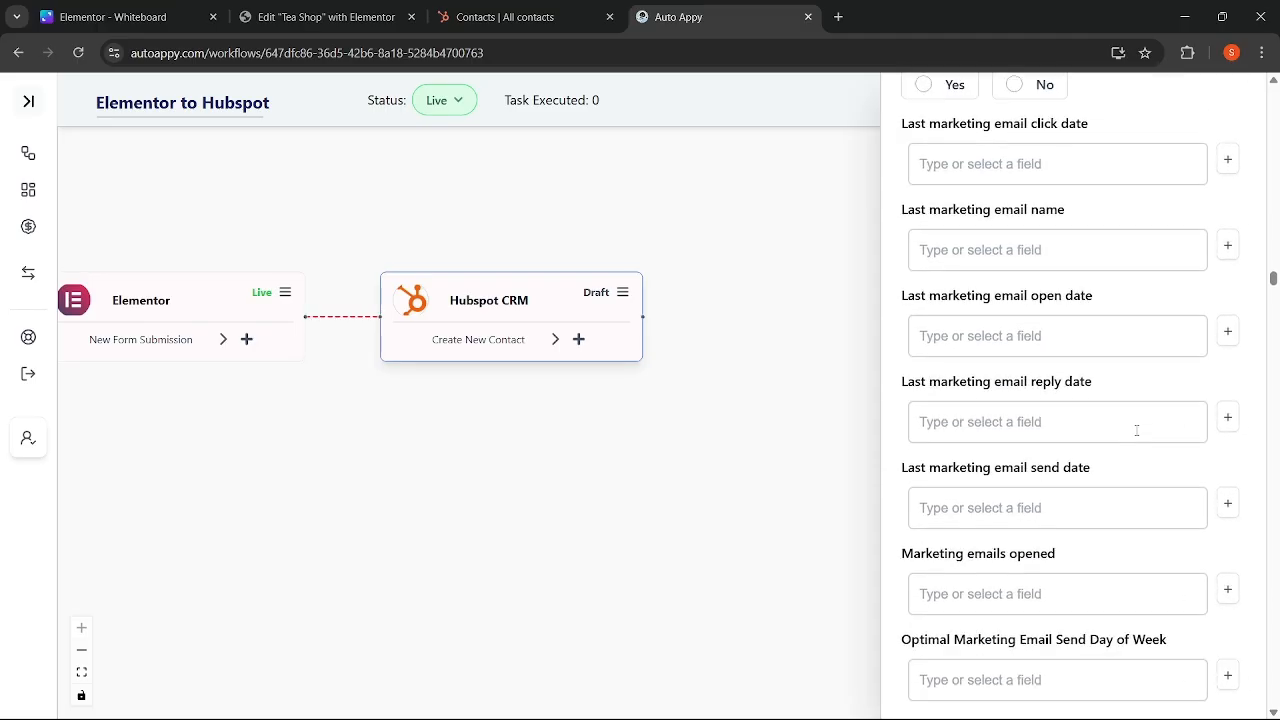
scroll(1137, 430, down, 15)
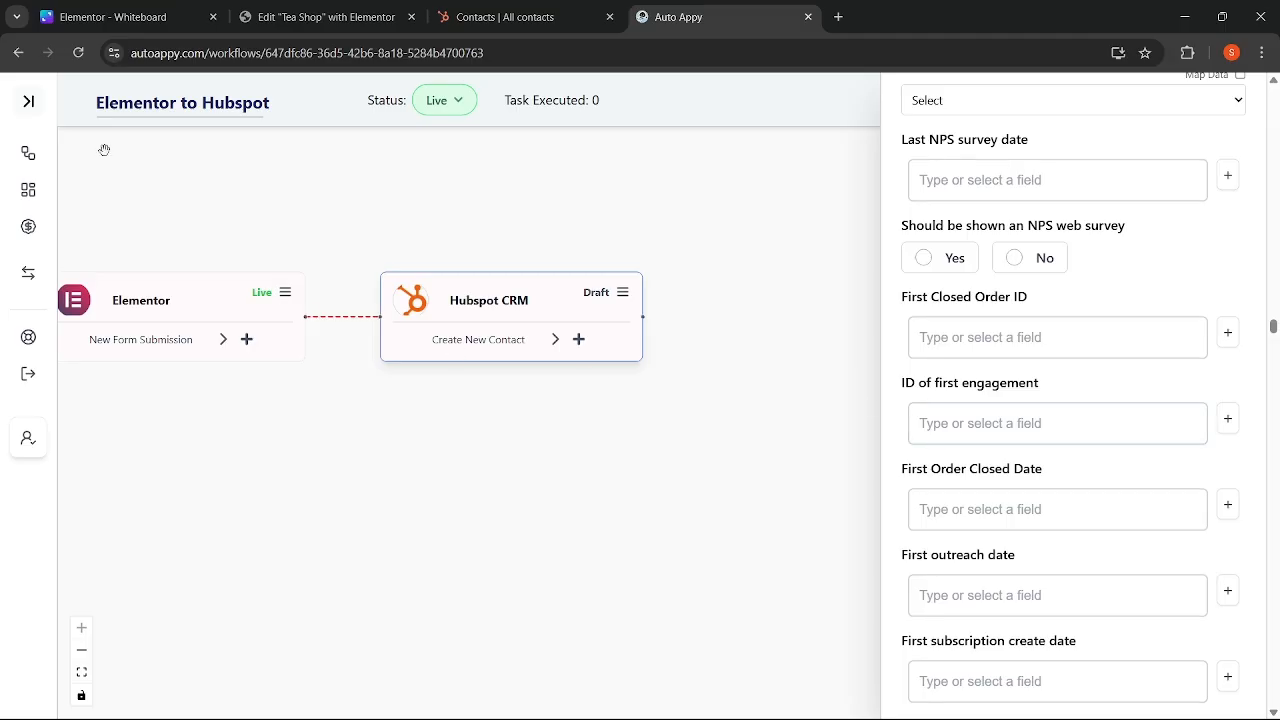
click(78, 52)
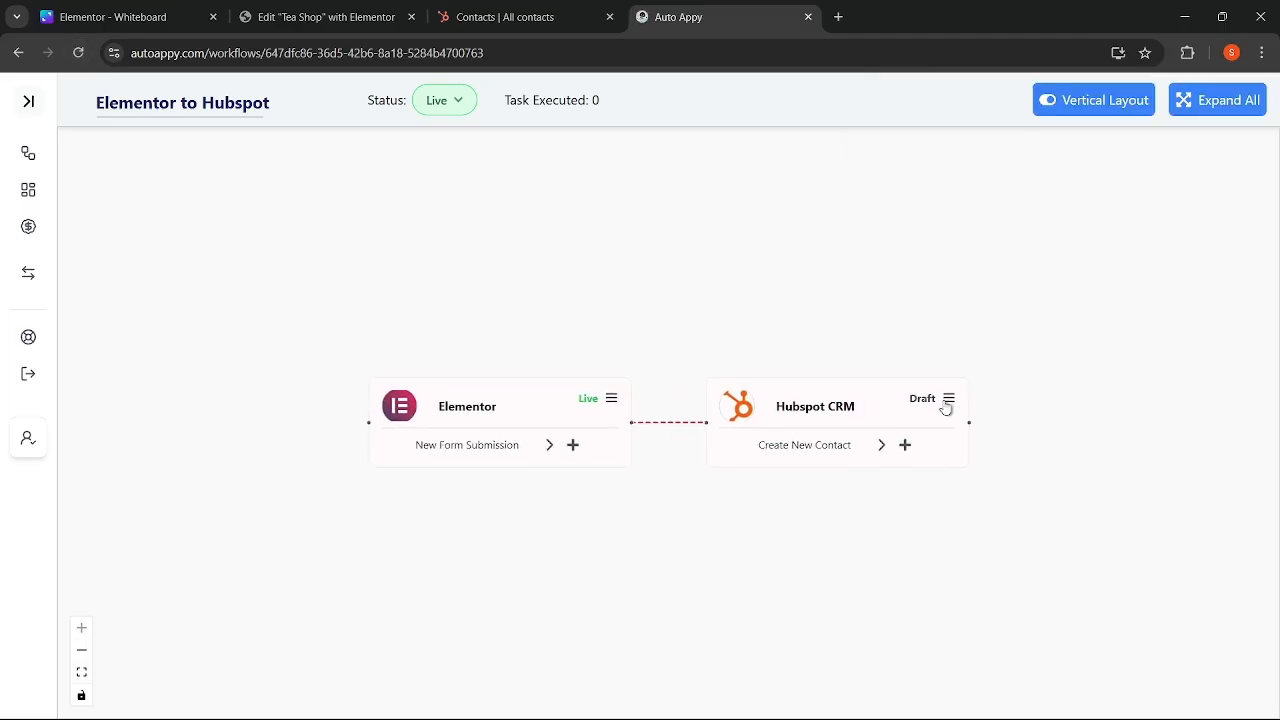
- Read the Hubspot CRM step's 'contact already exists' test error, then switch to the Tea Shop Elementor page
click(946, 408)
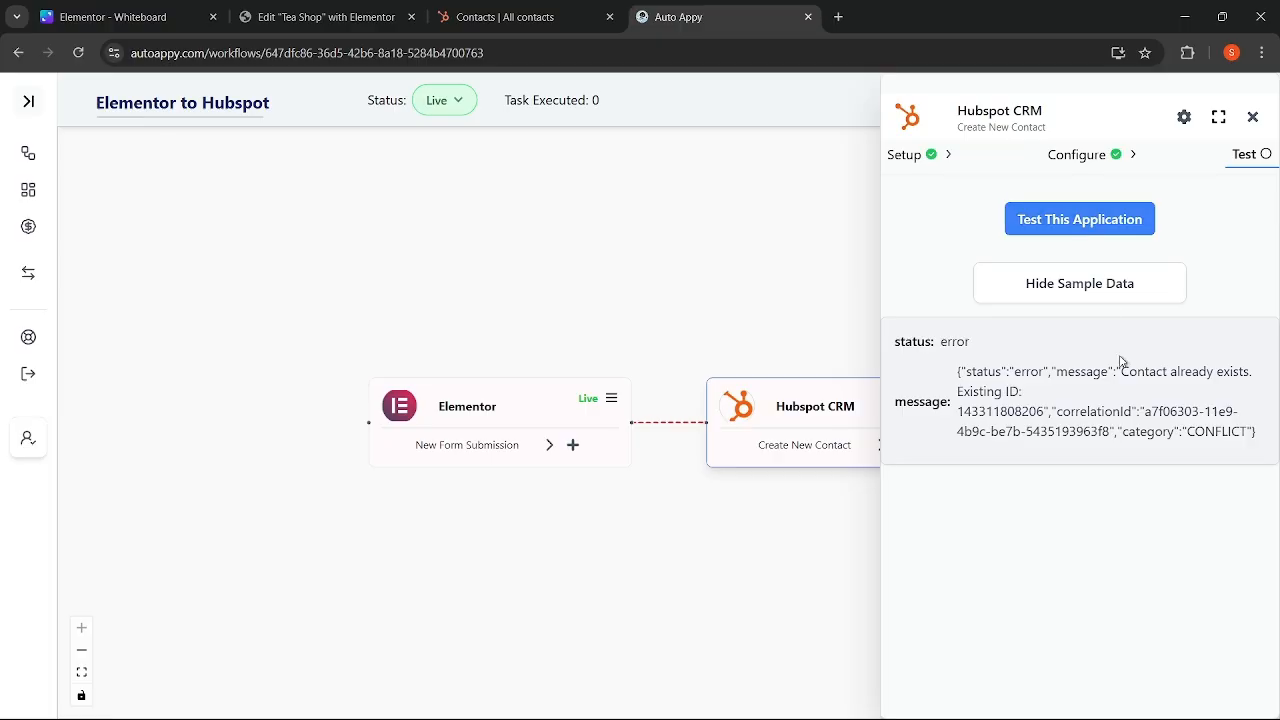
drag(1121, 371, 1231, 378)
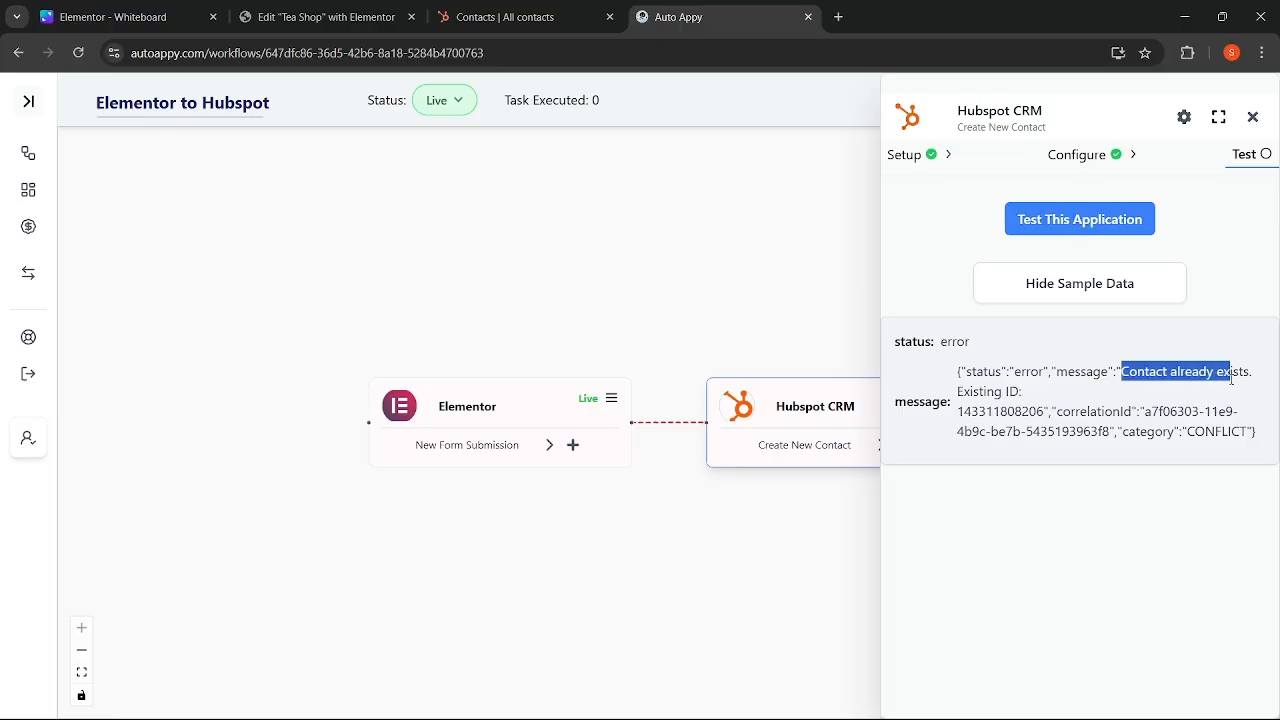
click(1075, 155)
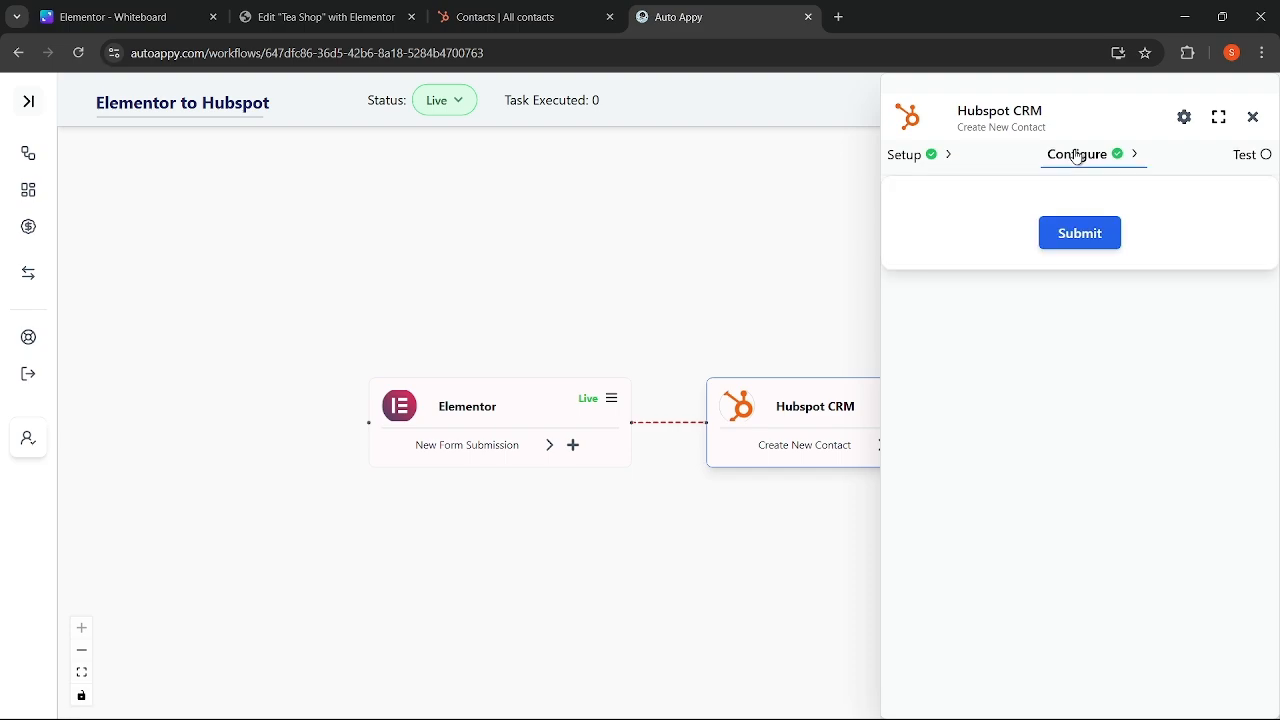
click(298, 17)
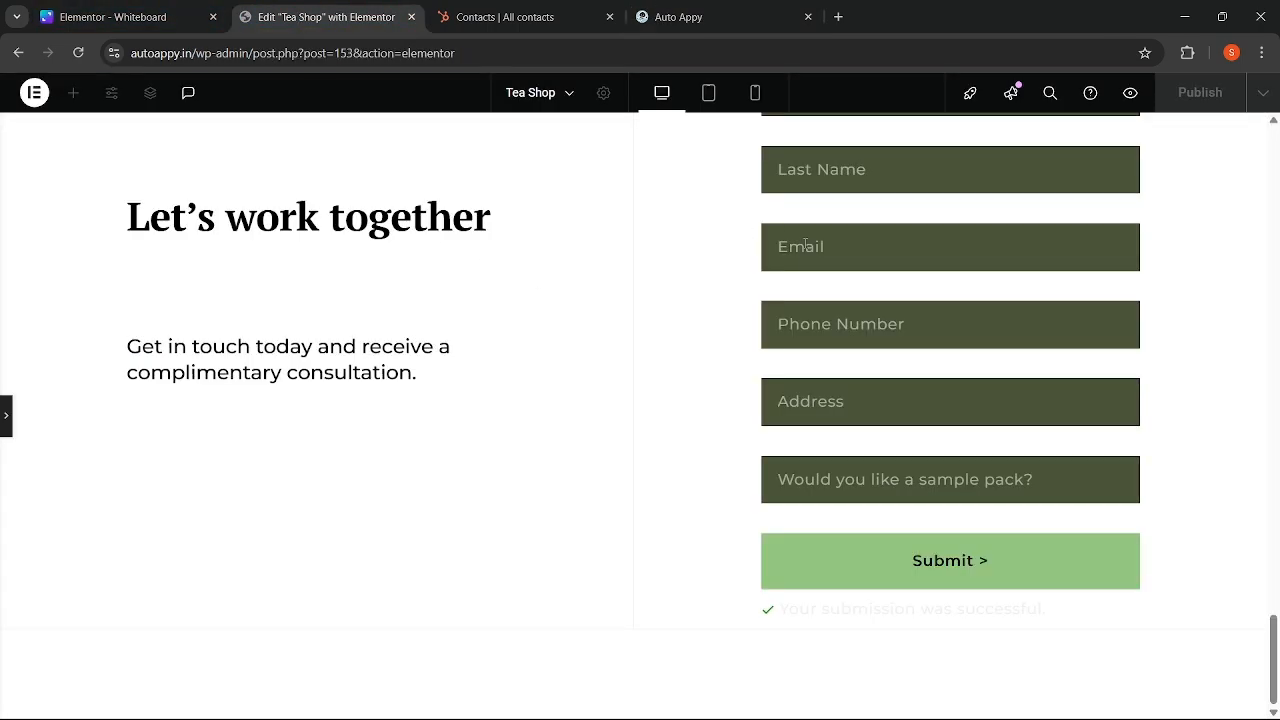
- Start entering a new test contact's first name in the Tea Shop form
scroll(805, 245, up, 2)
click(833, 238)
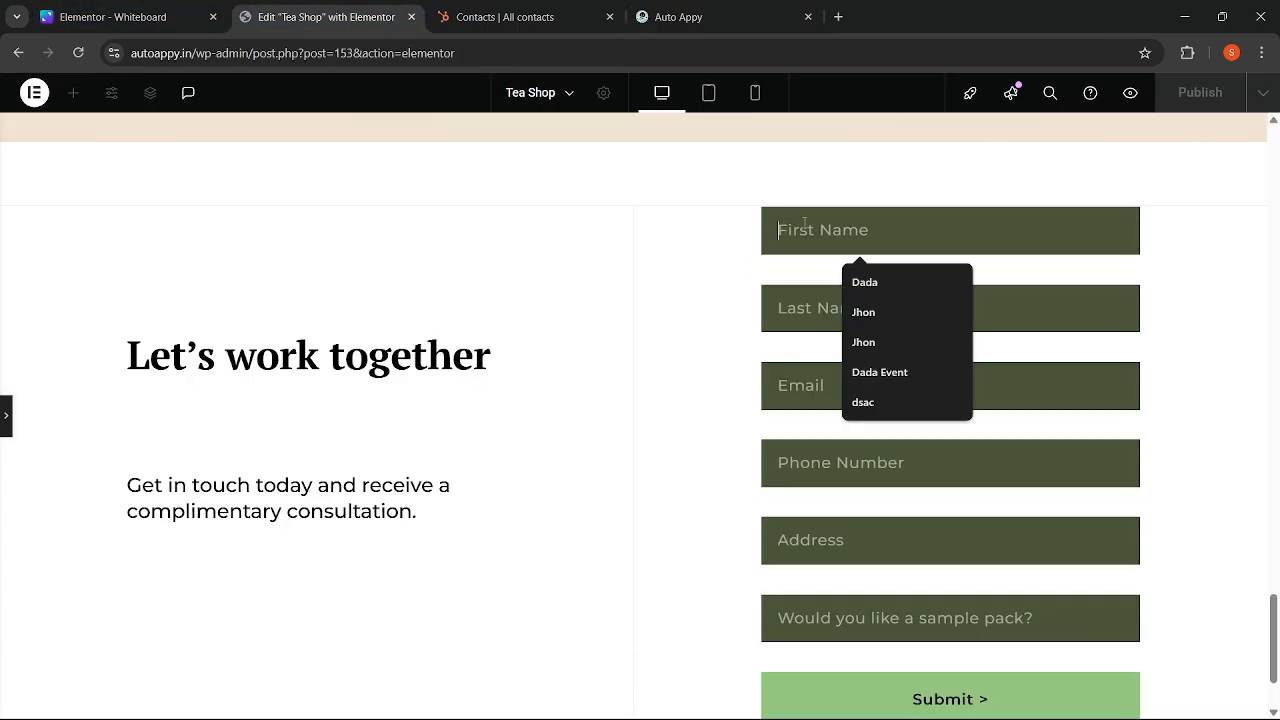
text(R)
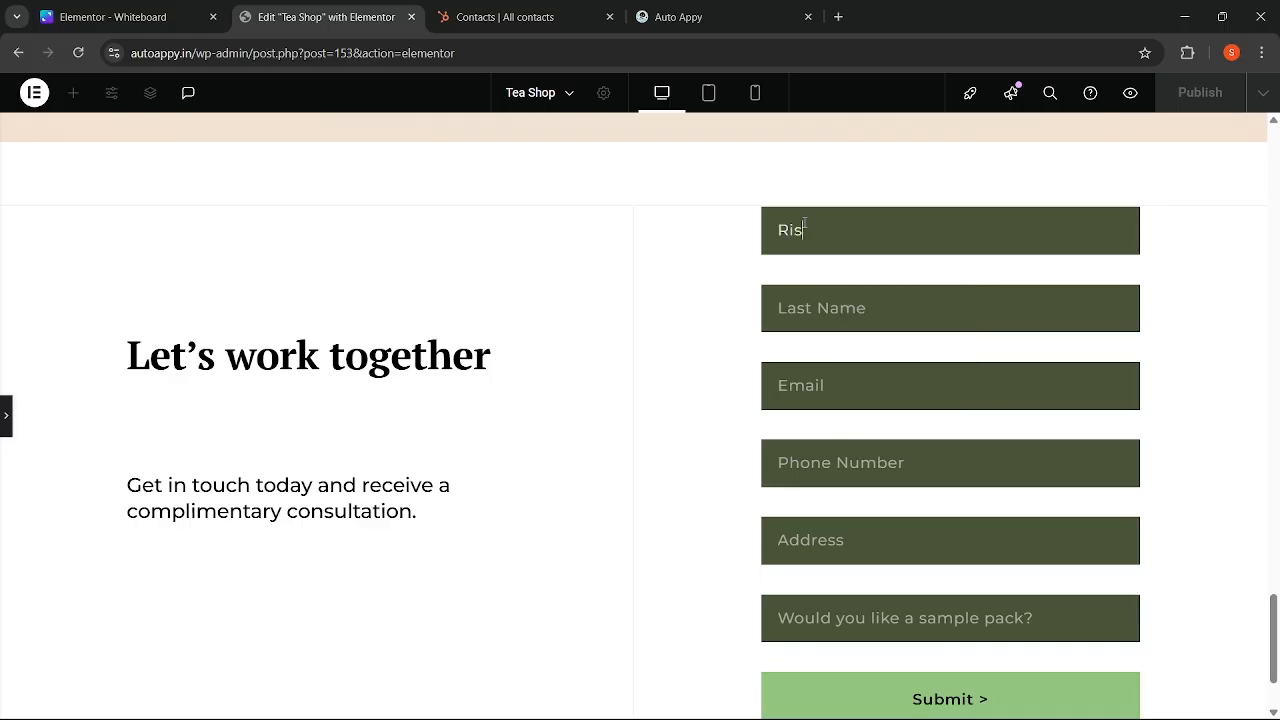
text(is)
- Start capturing sample data on Auto Appy's Elementor trigger, then return to the form
click(675, 18)
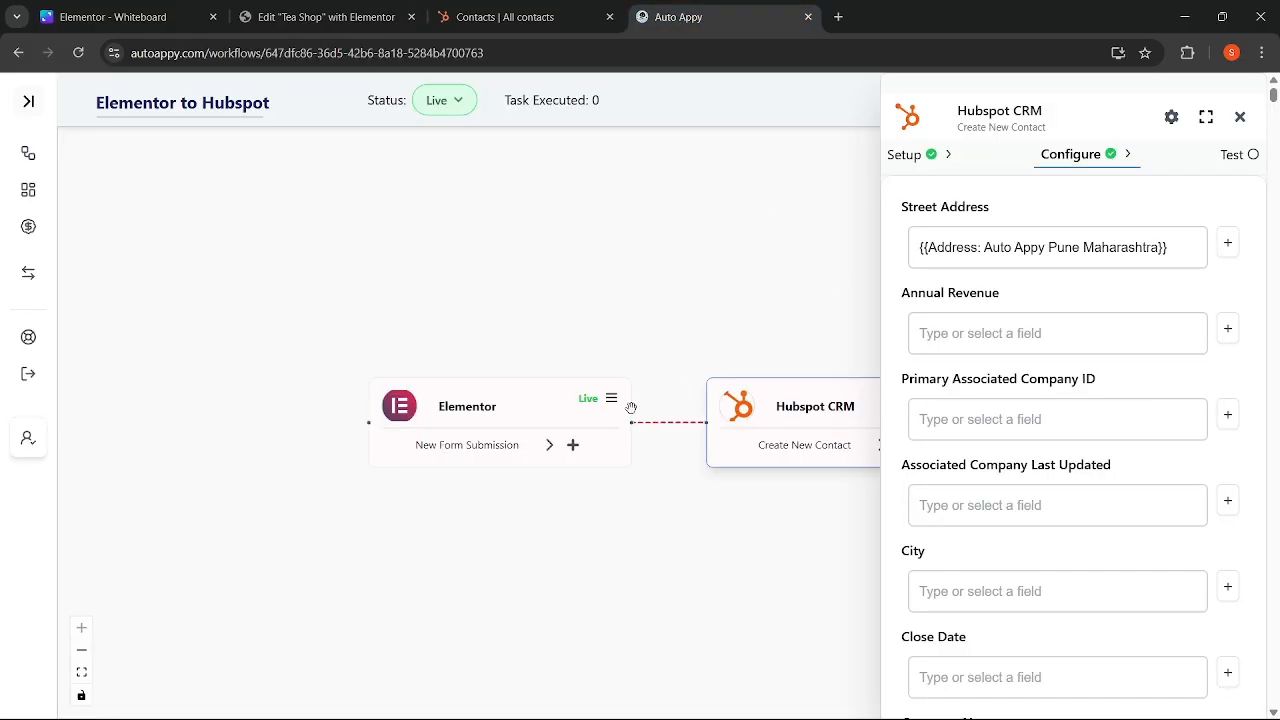
click(598, 410)
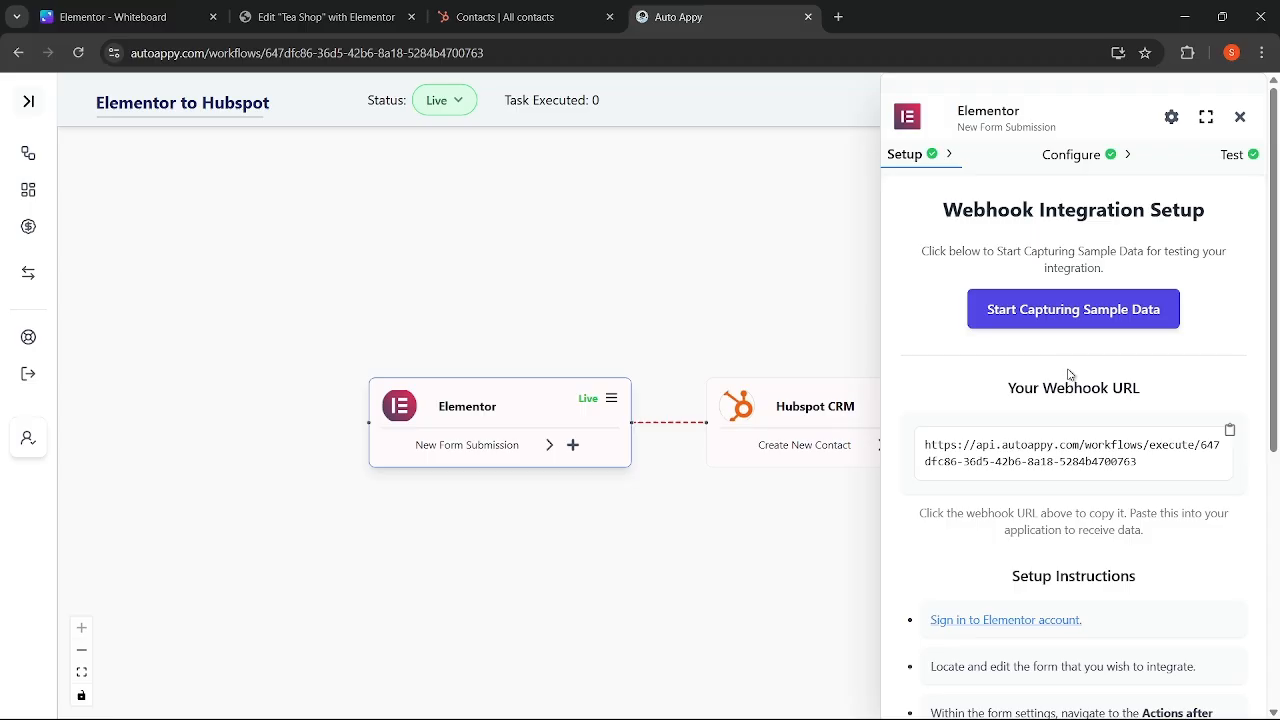
click(1071, 314)
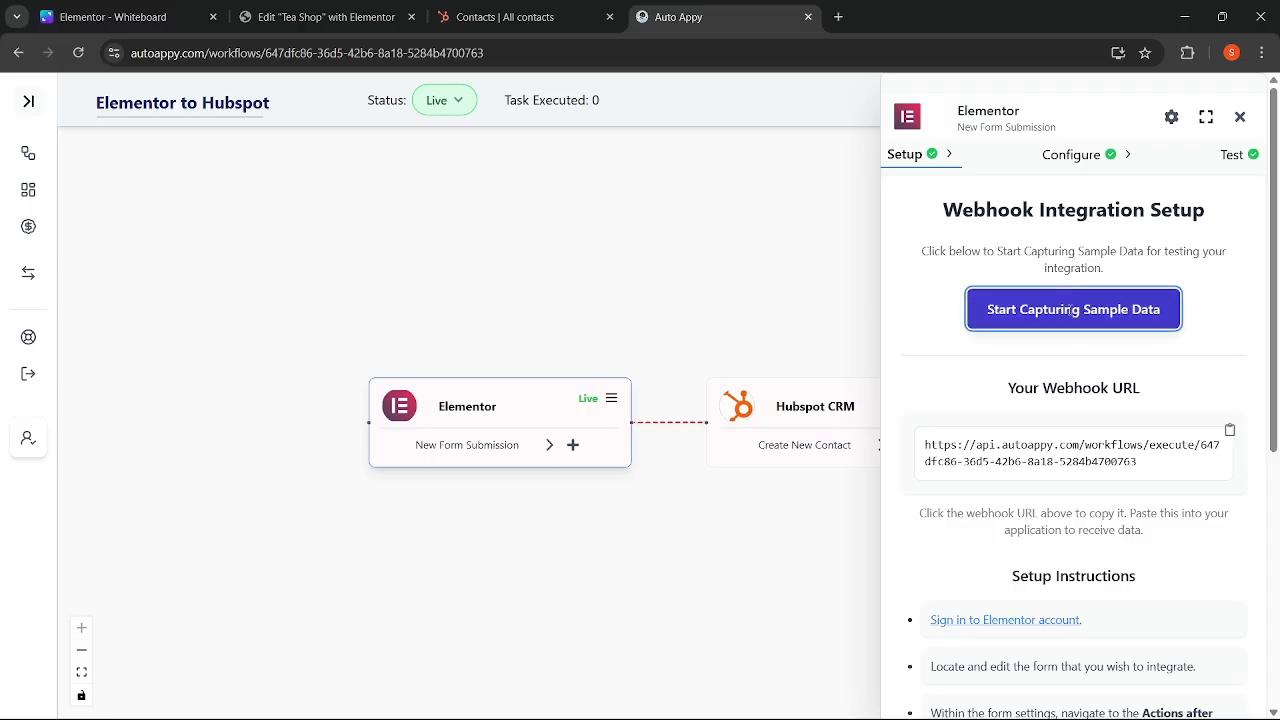
click(313, 28)
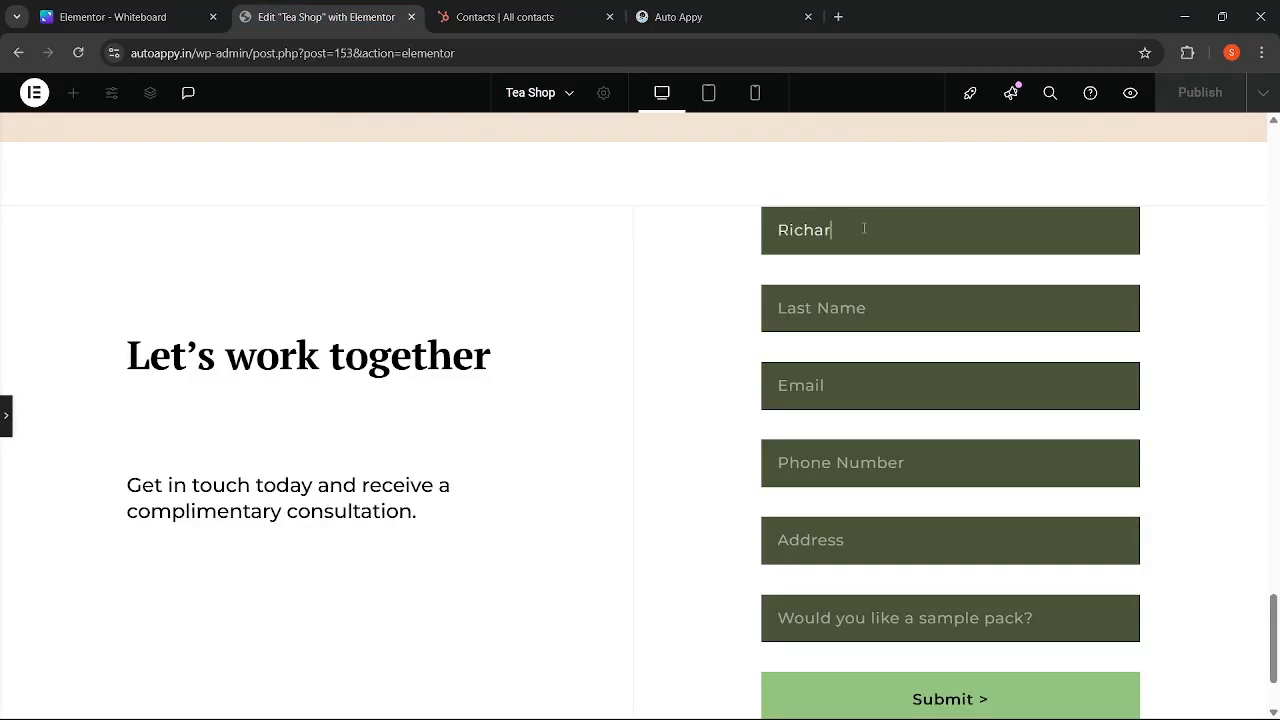
- Enter the contact's last name, e-mail address and phone number, dismissing autofill suggestions
click(819, 296)
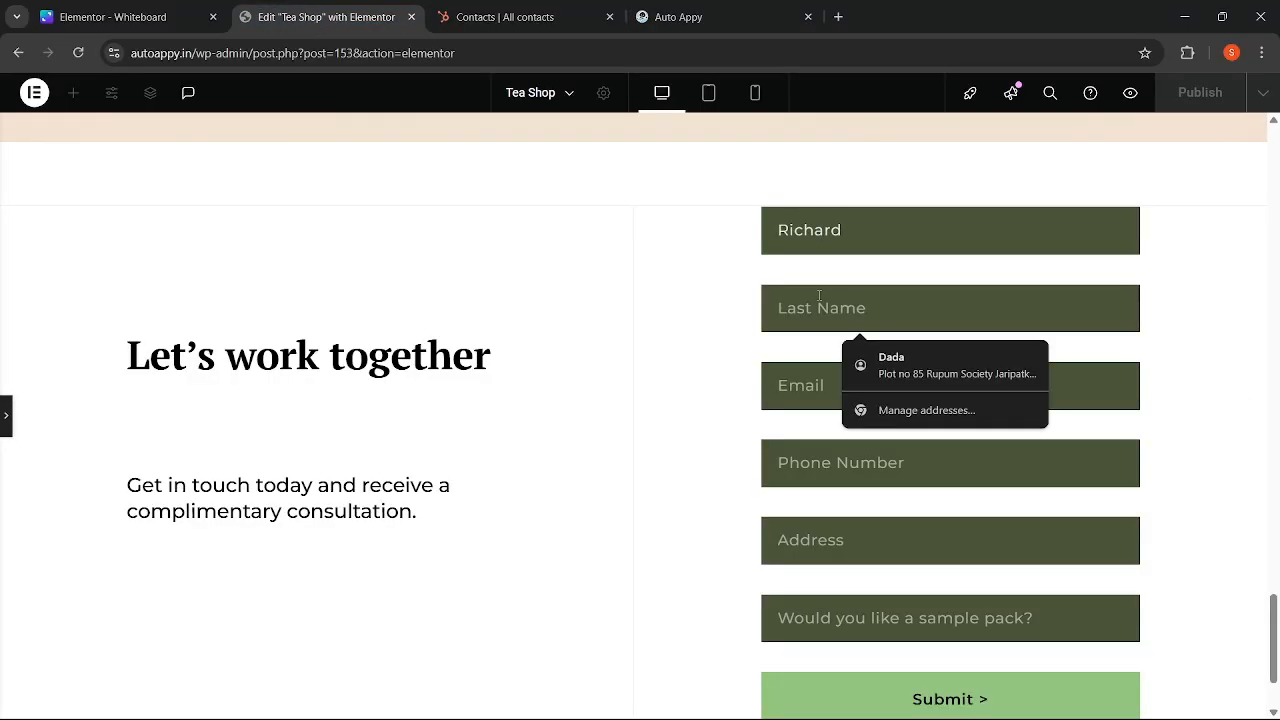
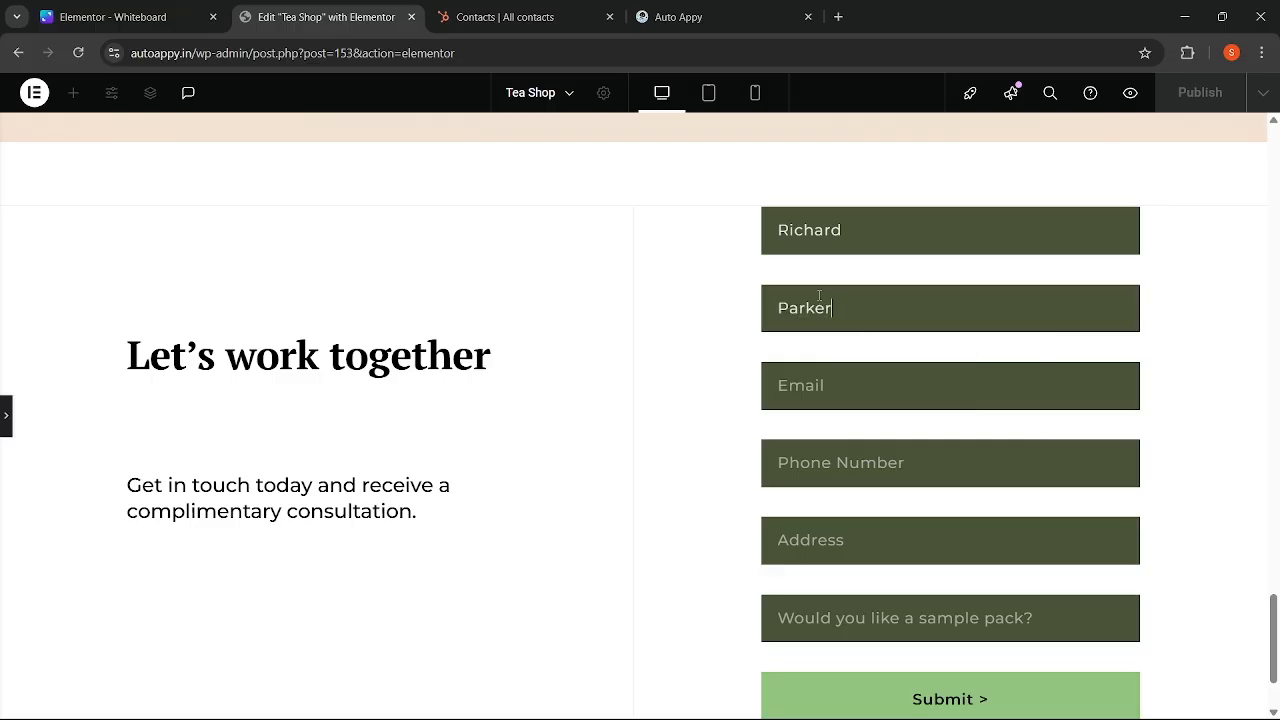
click(822, 385)
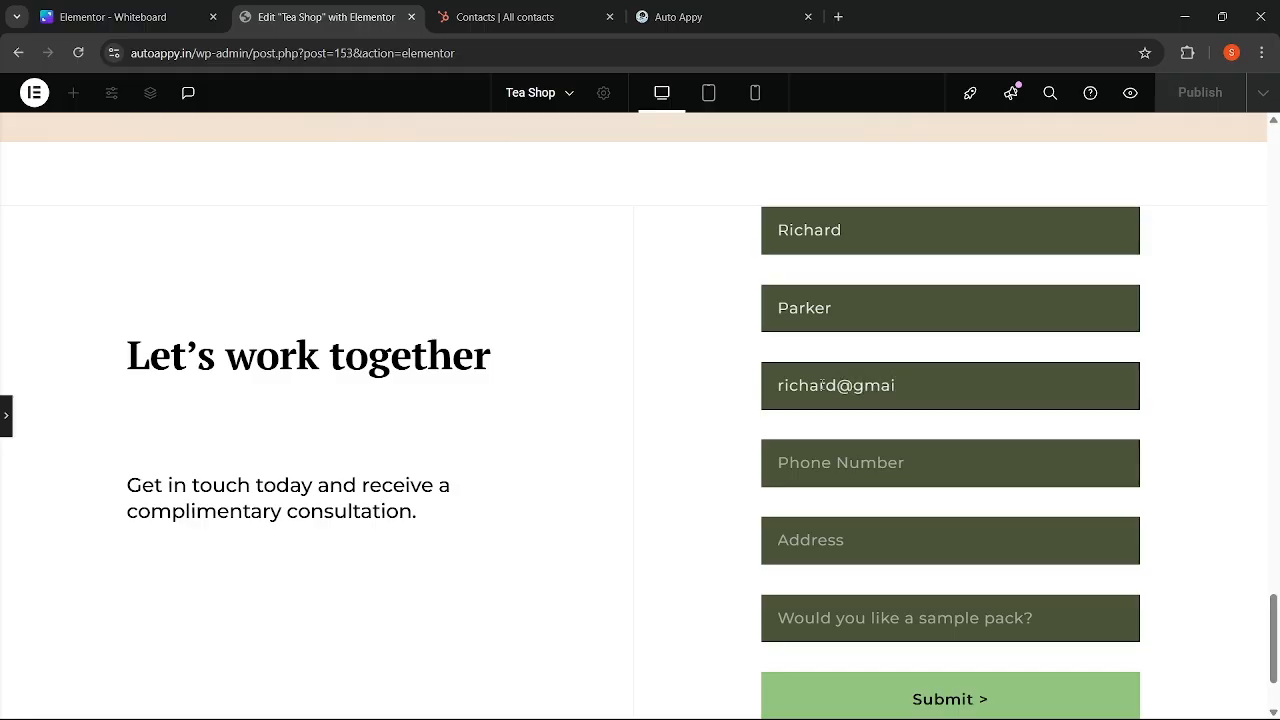
click(845, 478)
key(Down)
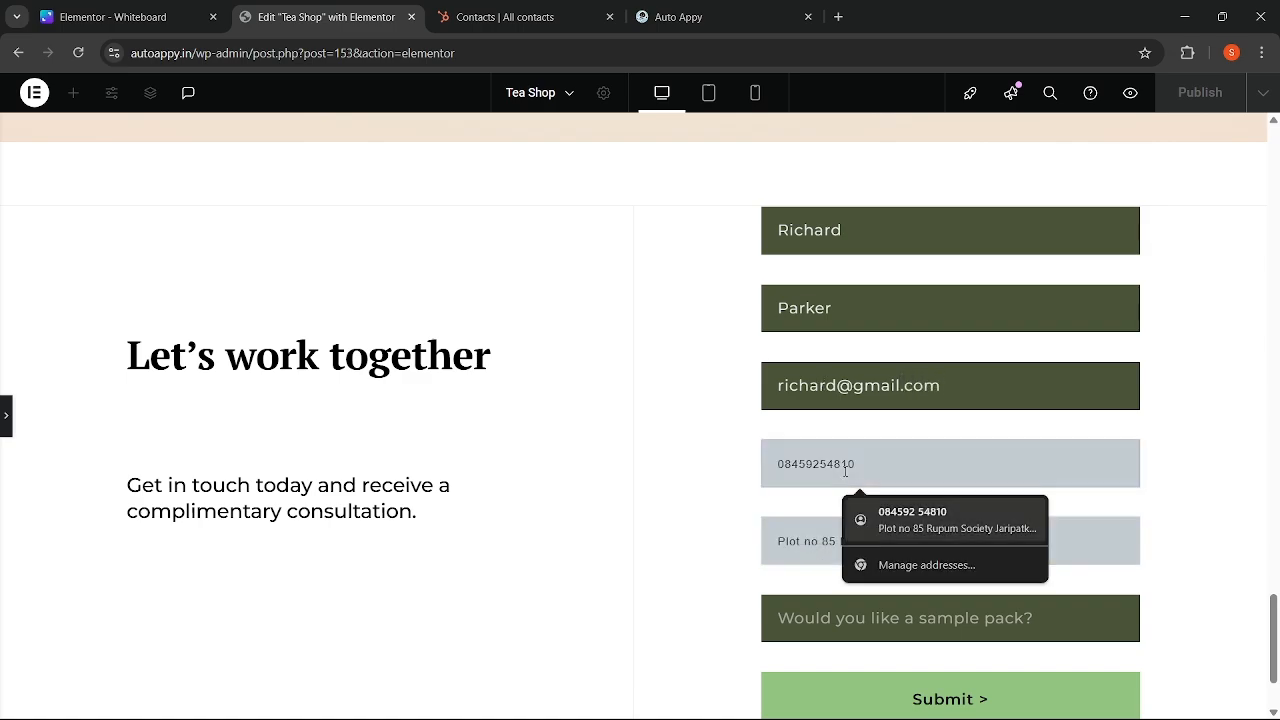
click(831, 457)
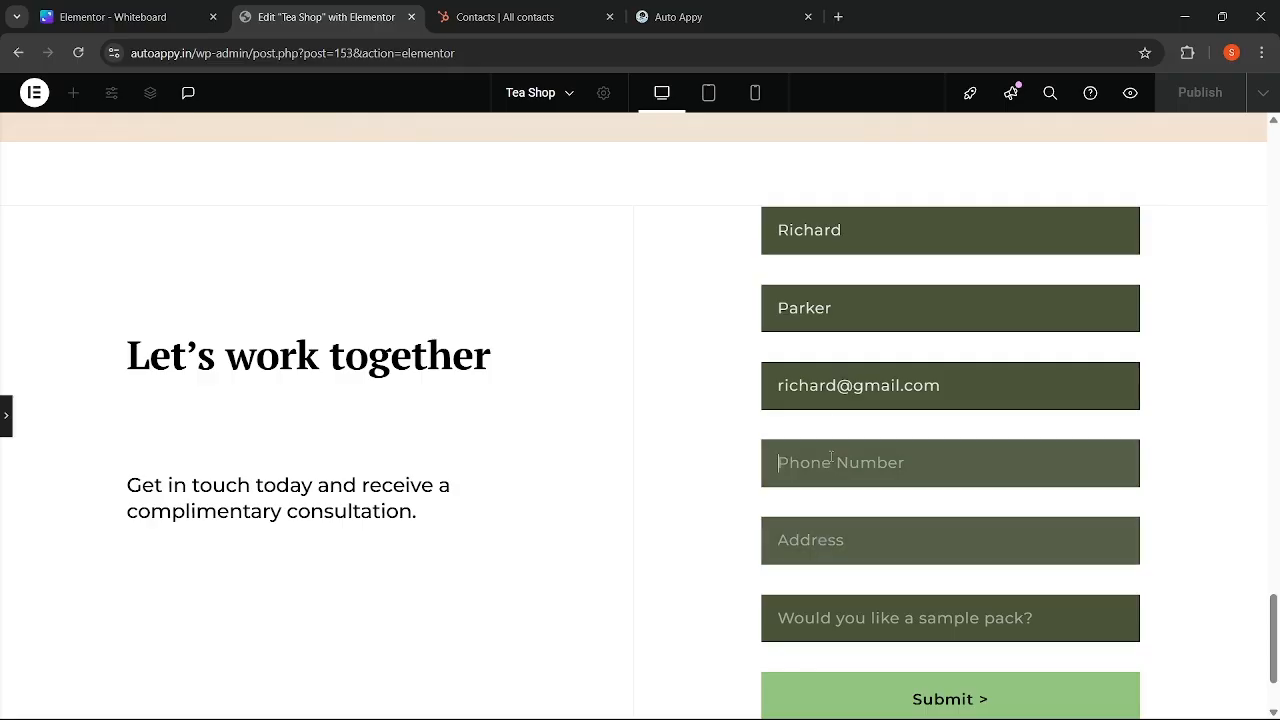
key(Down)
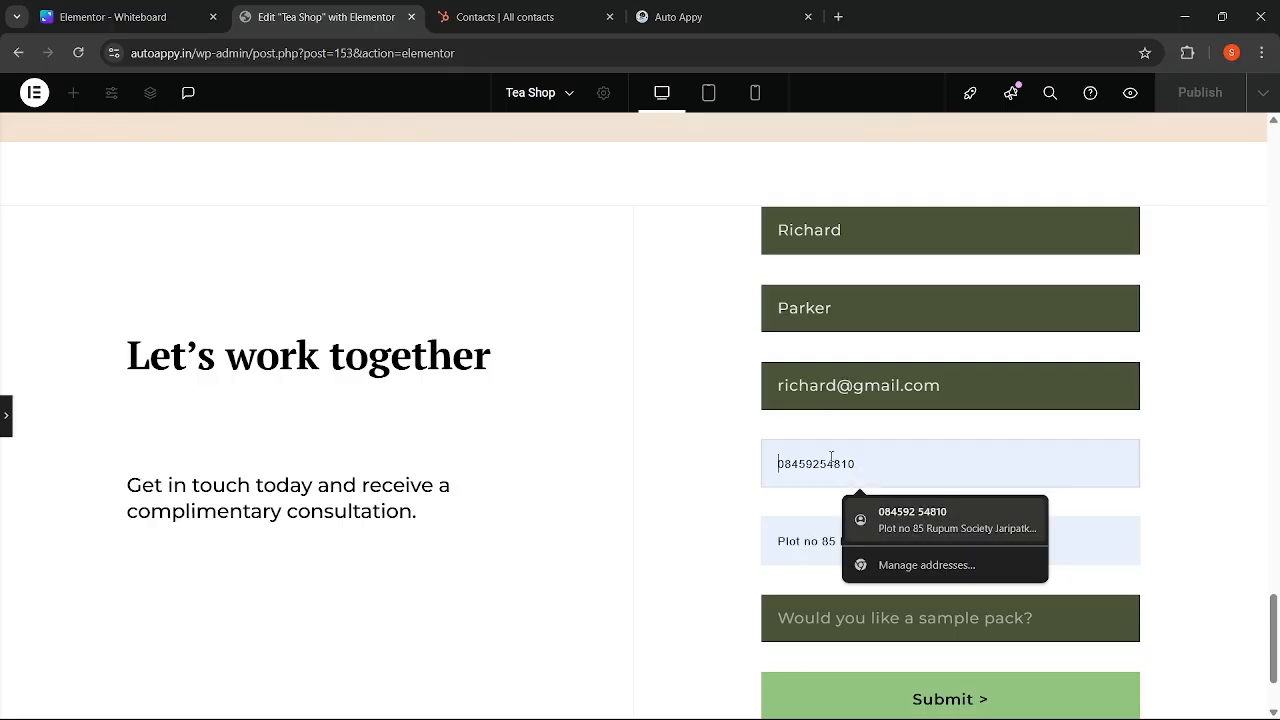
click(752, 491)
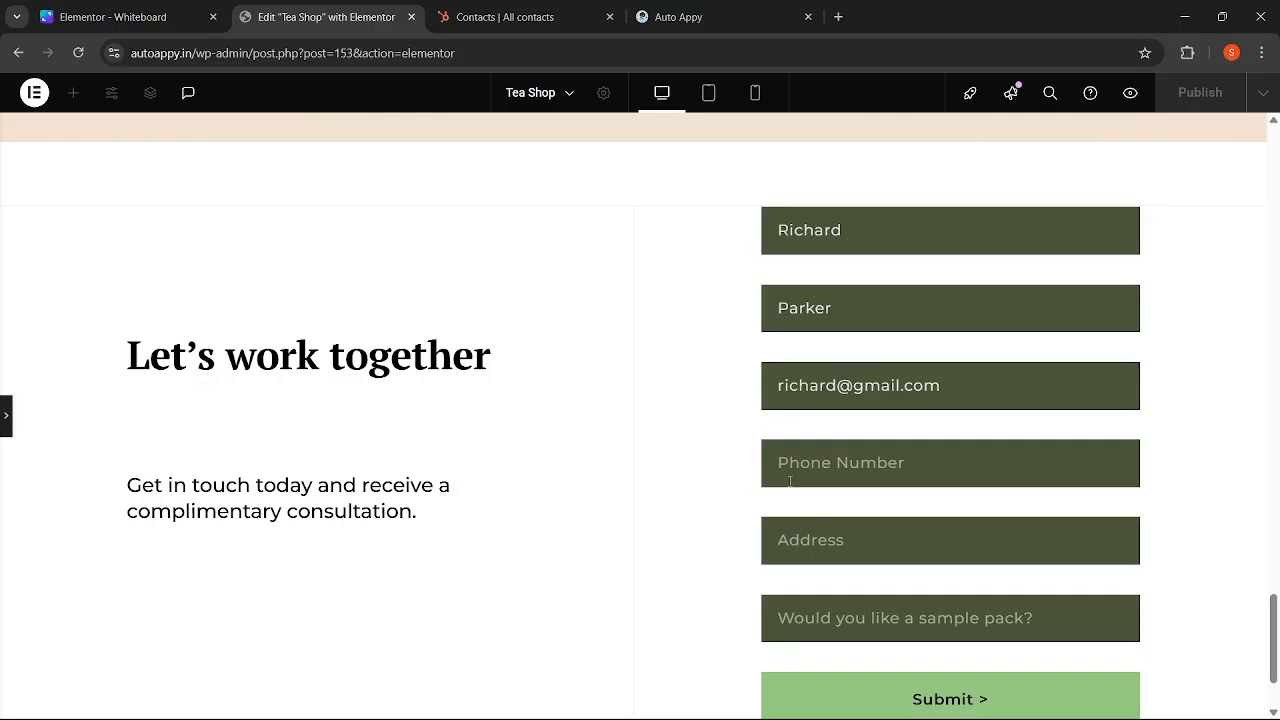
click(838, 470)
text(99999)
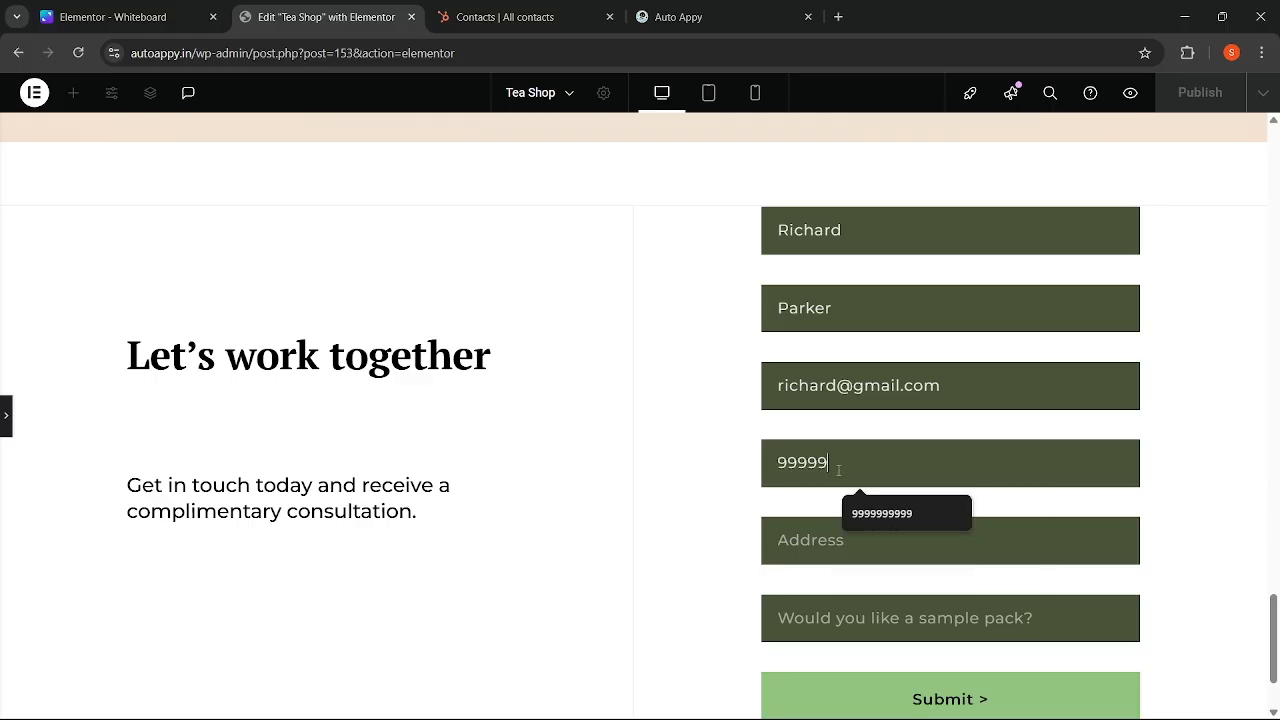
text(99999)
- Fill the address from a suggestion, answer No to the sample pack, and submit
click(818, 540)
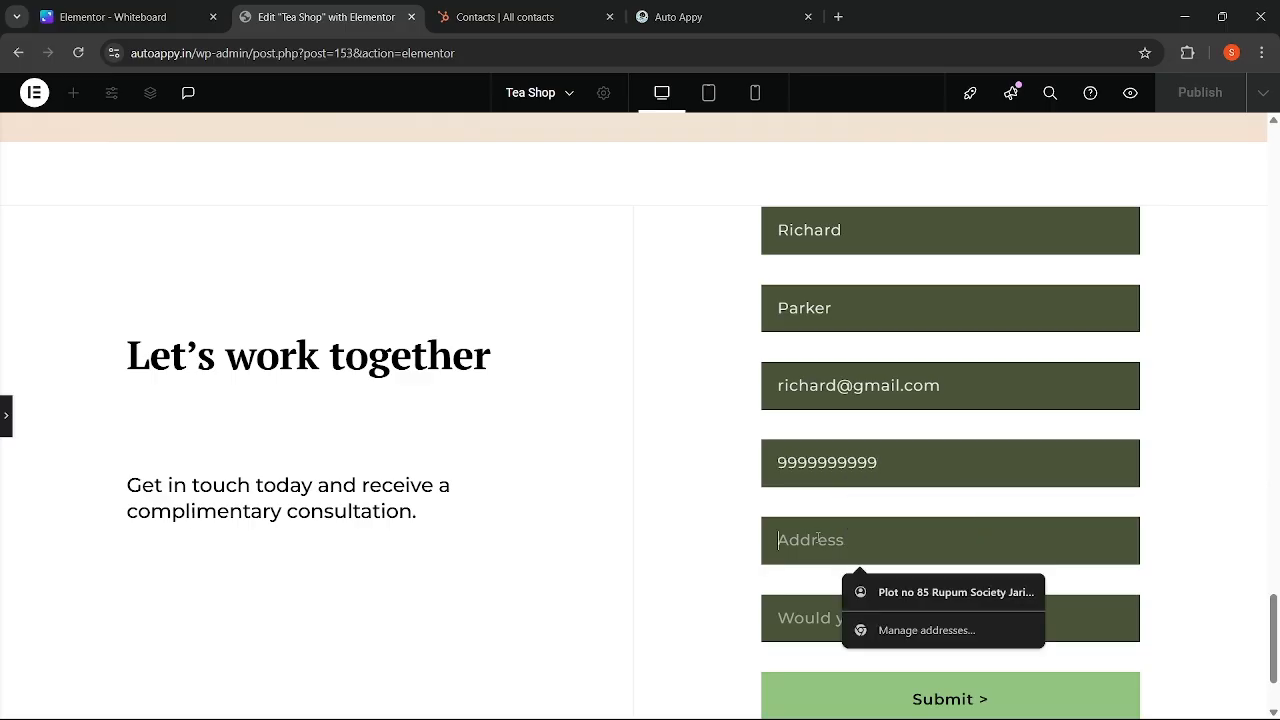
text(Aut)
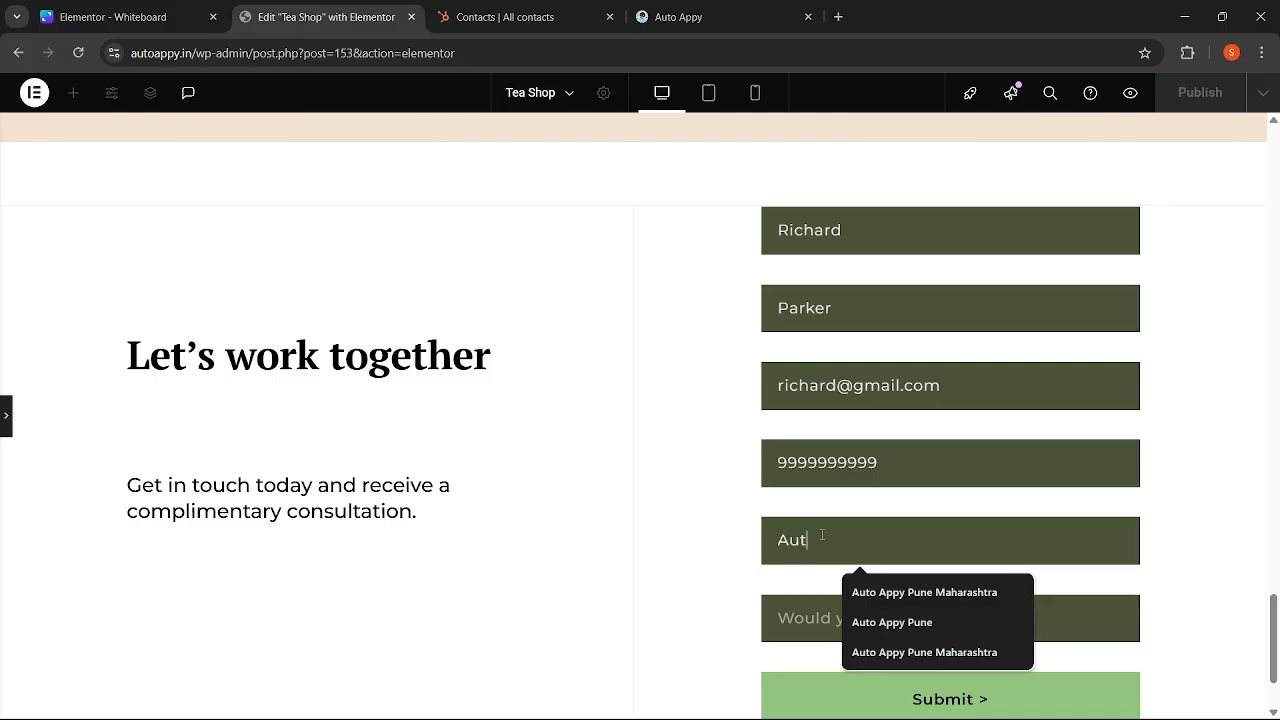
click(893, 596)
click(893, 612)
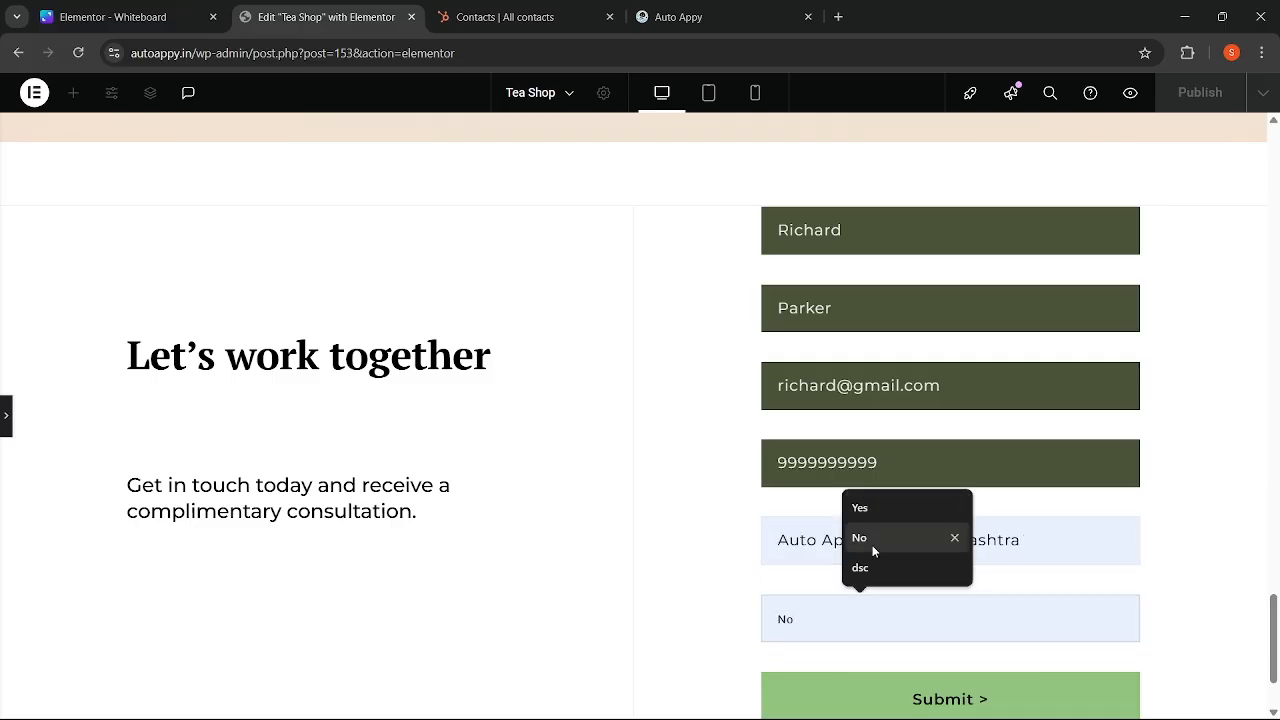
click(872, 545)
scroll(680, 620, down, 2)
click(908, 553)
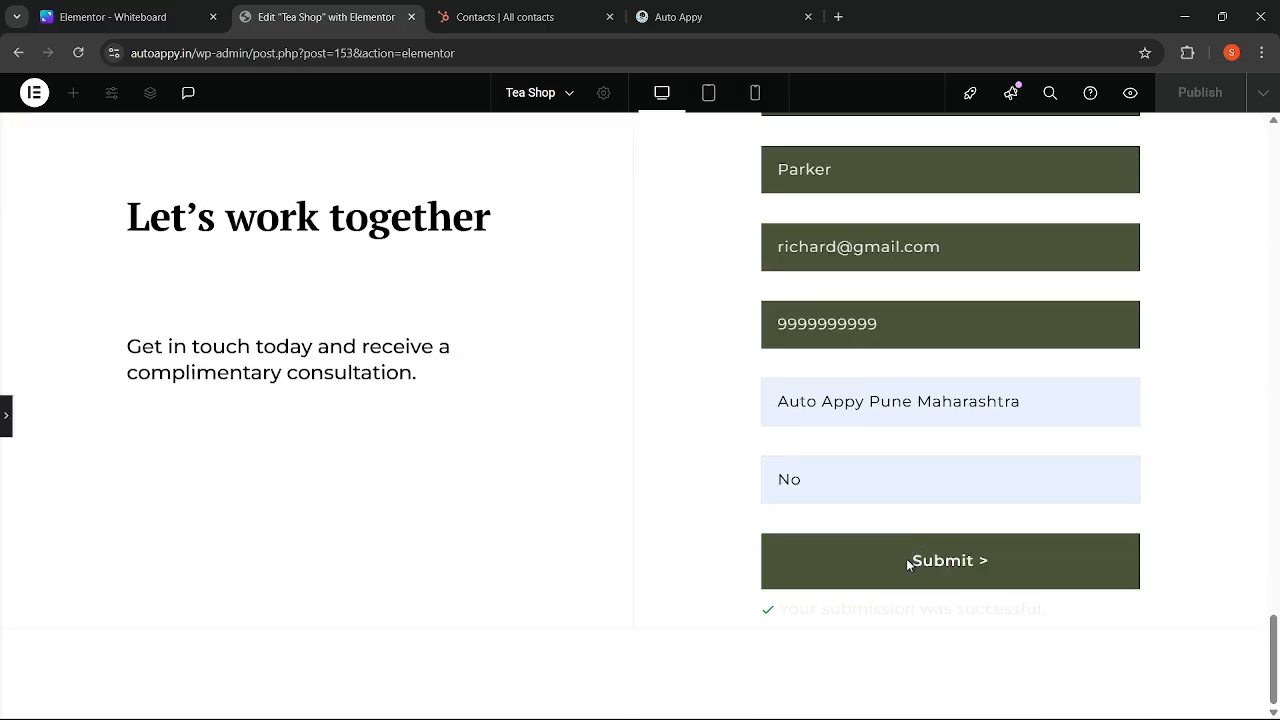
- Confirm Auto Appy's Elementor trigger captured the new submission as sample data
click(908, 558)
click(665, 14)
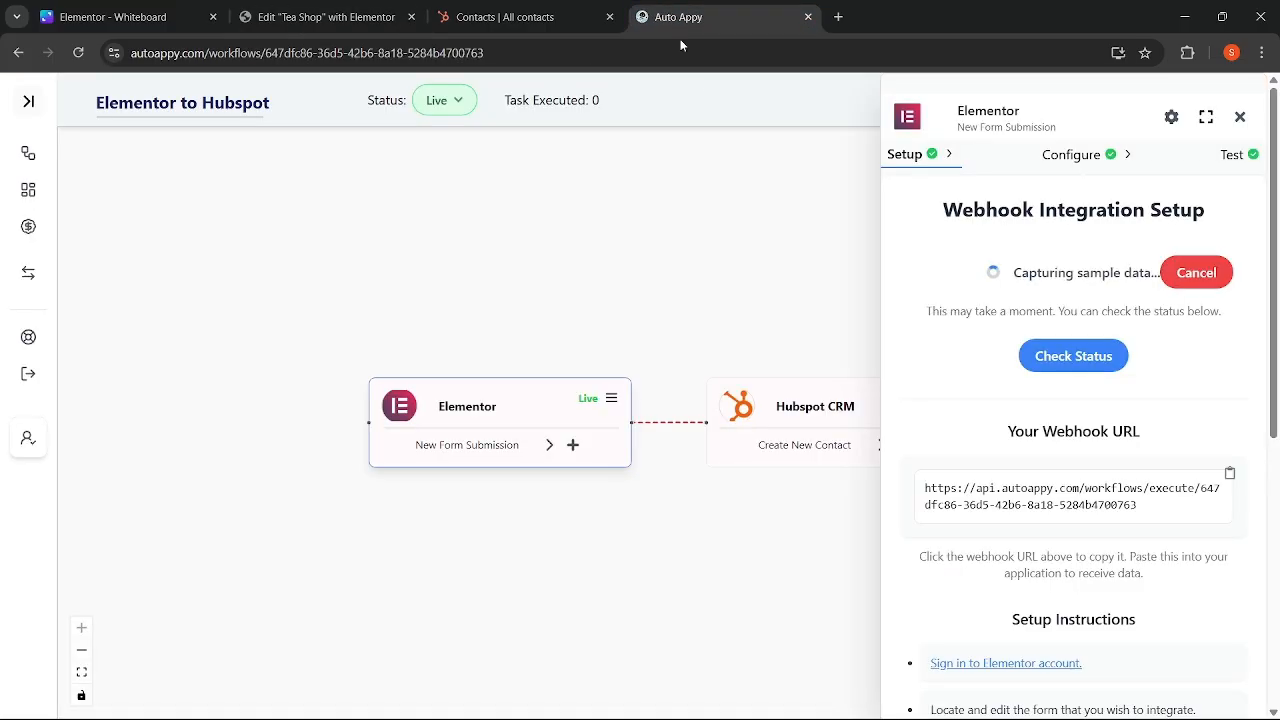
click(1070, 354)
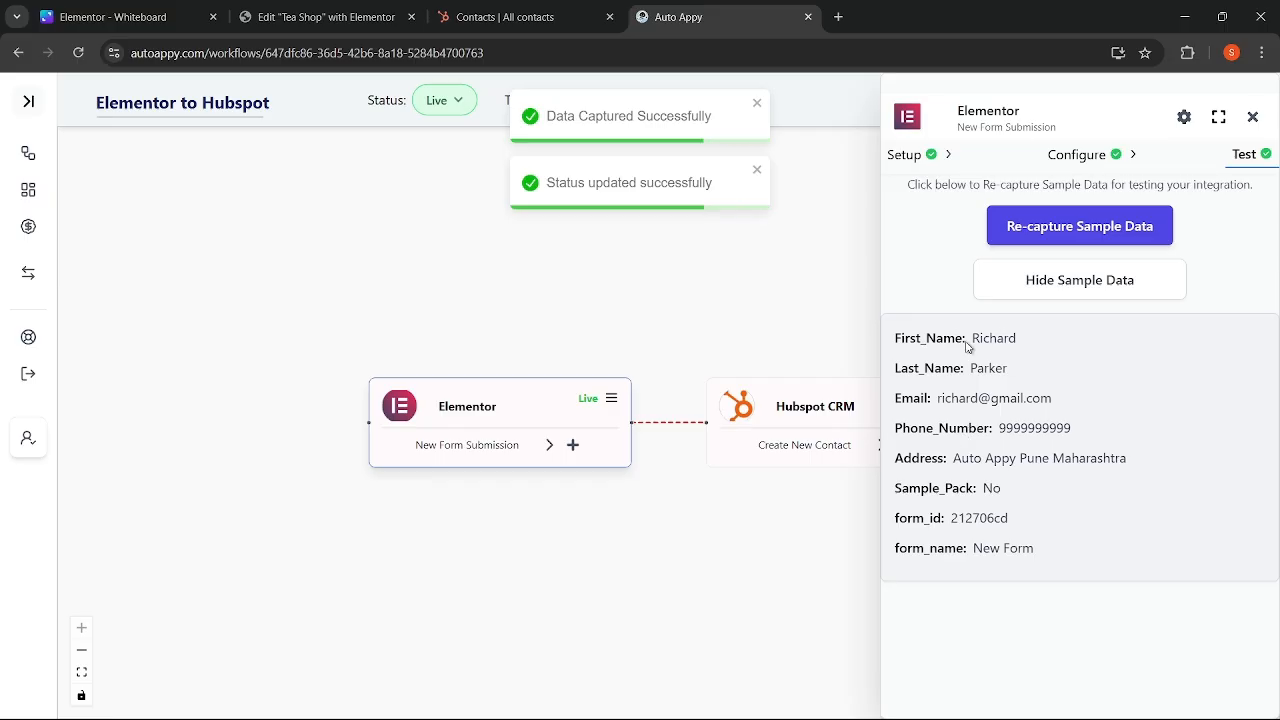
drag(972, 338, 1010, 398)
click(1253, 118)
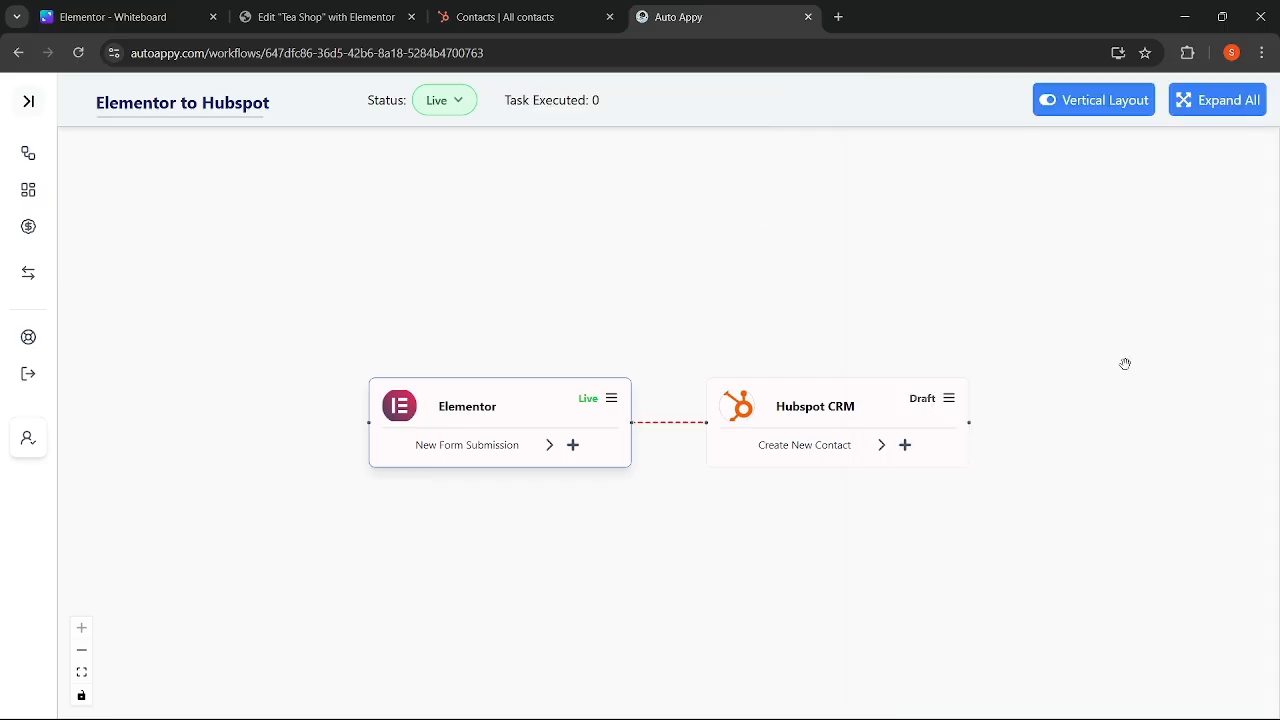
- Map HubSpot's Street Address property to the Elementor form's Address field
click(951, 401)
click(1083, 158)
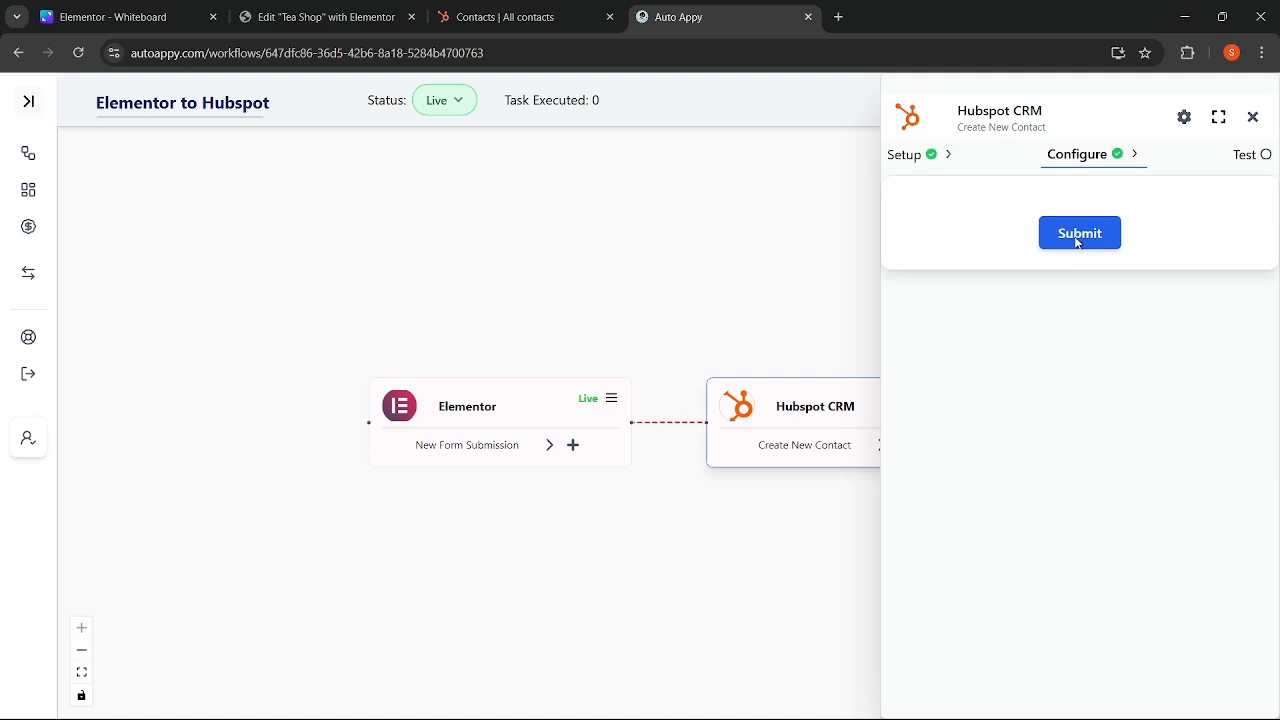
click(1182, 247)
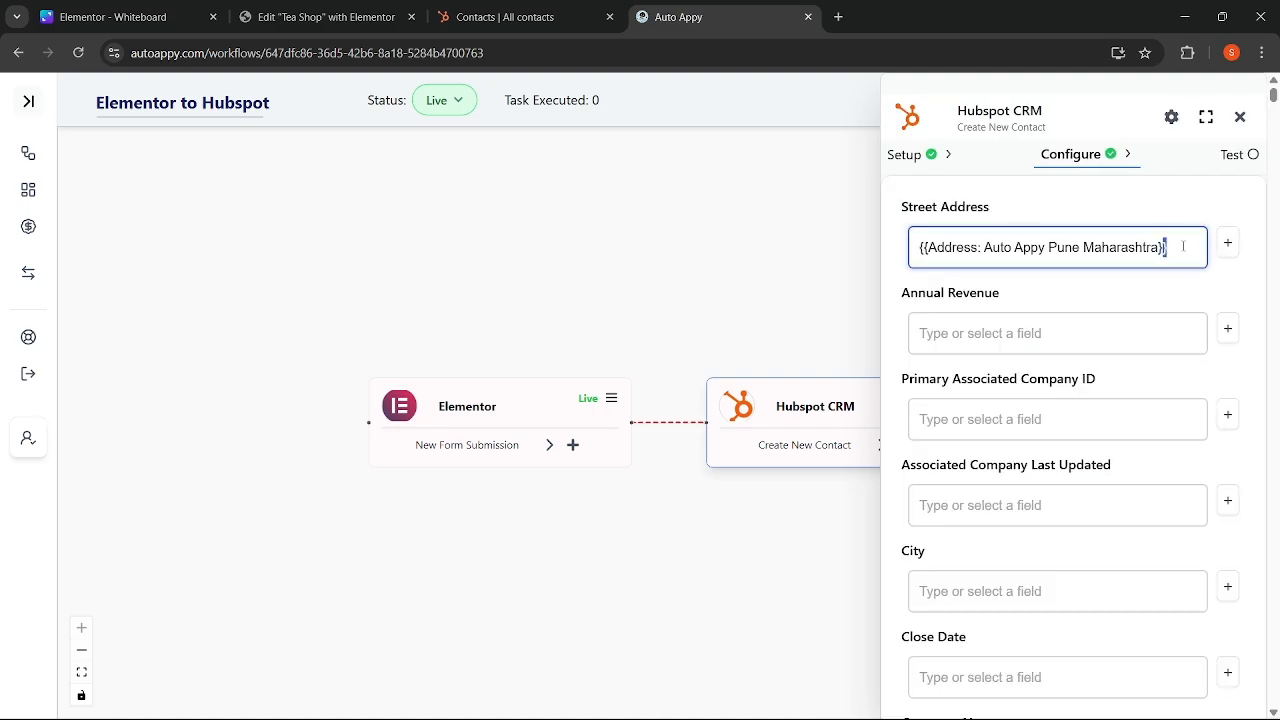
key(ctrl+a)
key(BackSpace)
click(1228, 245)
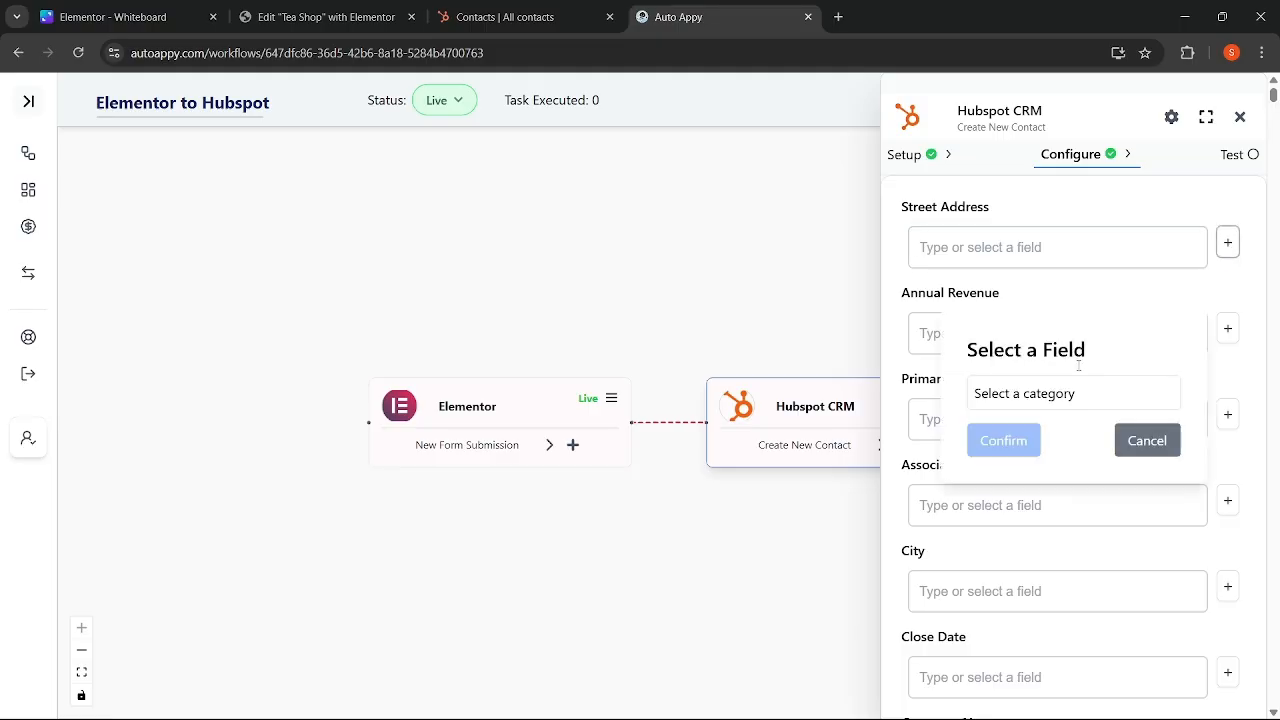
click(1080, 394)
click(1056, 441)
click(1062, 425)
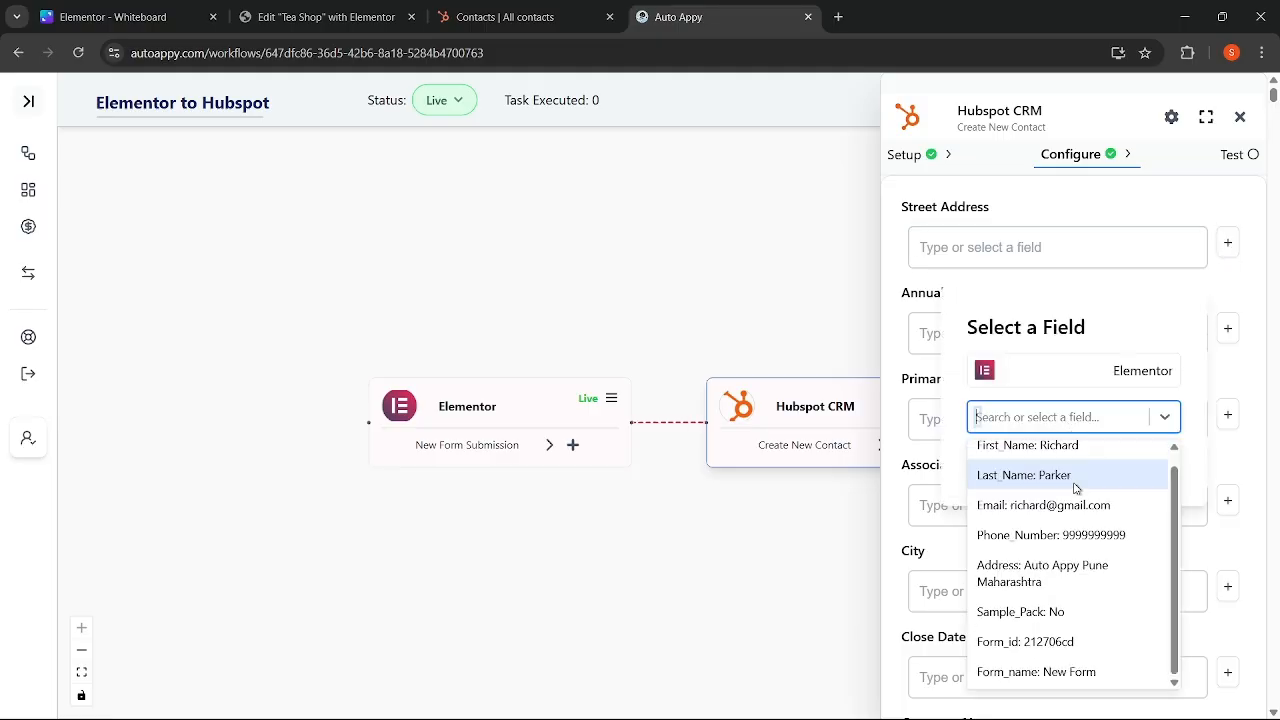
click(1024, 569)
click(1028, 456)
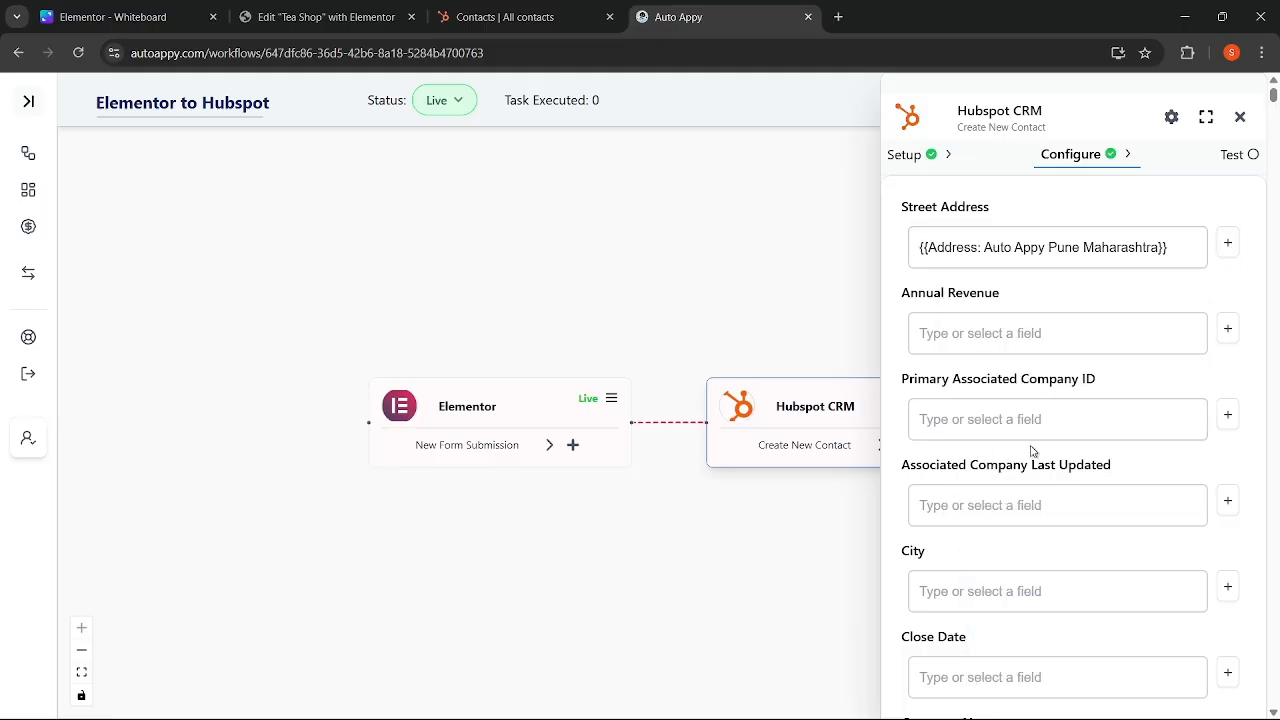
- Remap HubSpot's Email property to the Elementor form's Email field
scroll(1169, 379, down, 5)
scroll(1169, 379, down, 7)
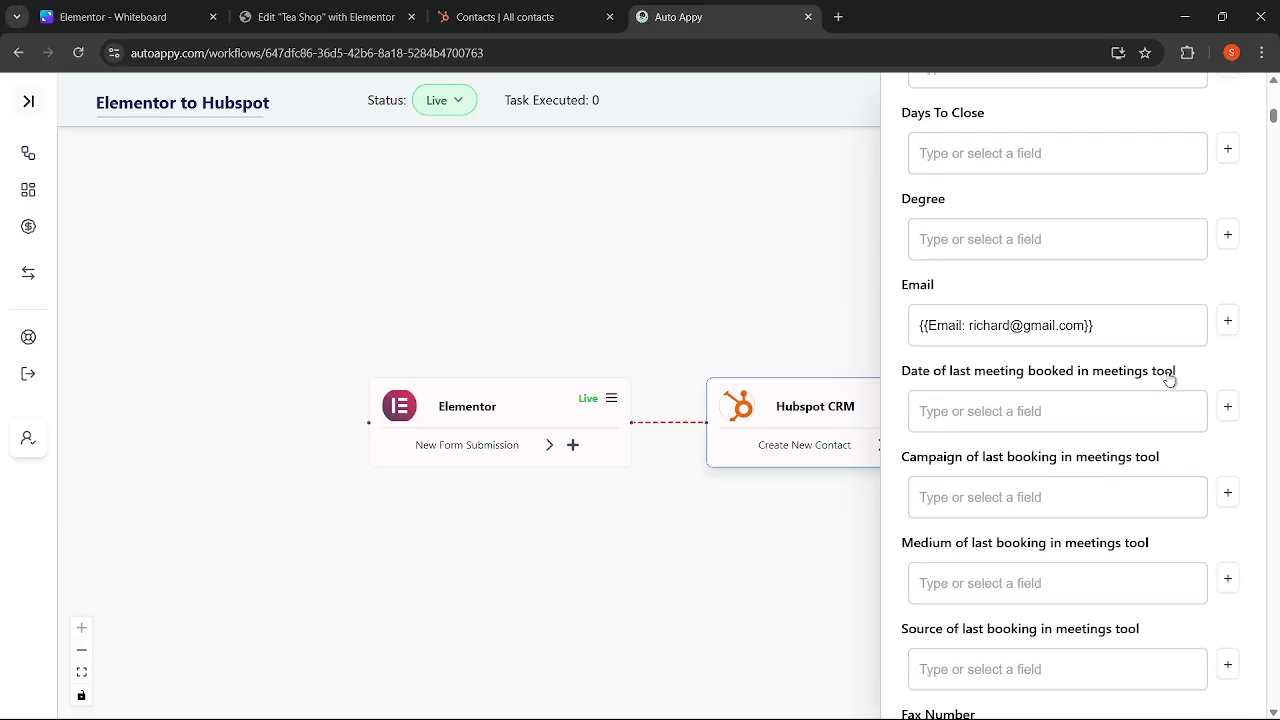
scroll(1168, 372, up, 2)
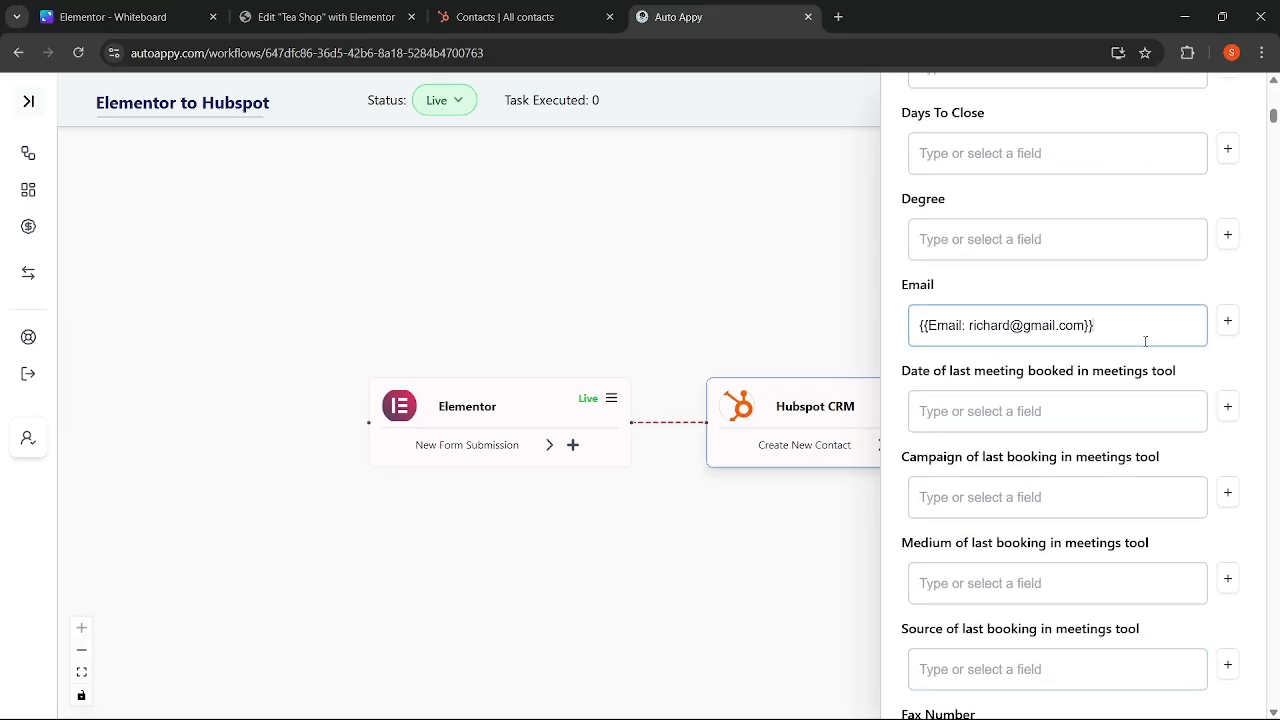
triple_click(1145, 341)
key(BackSpace)
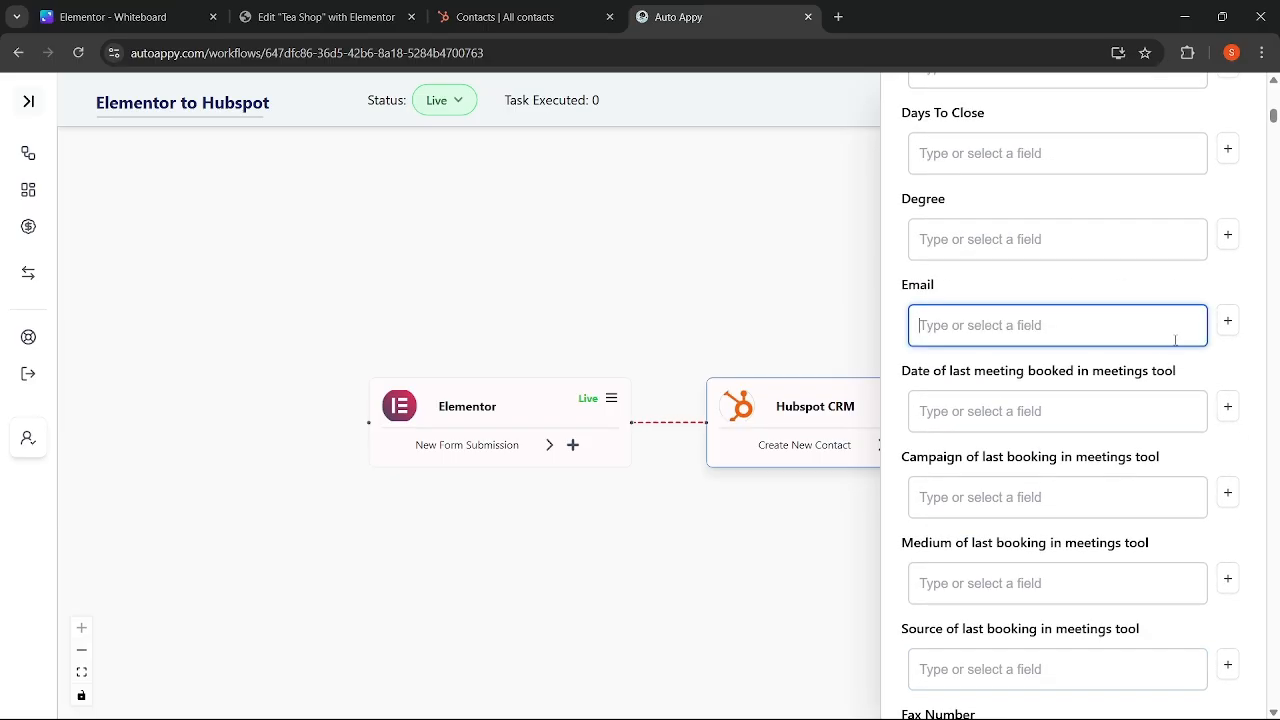
click(1227, 321)
click(1062, 396)
click(1058, 438)
click(1051, 427)
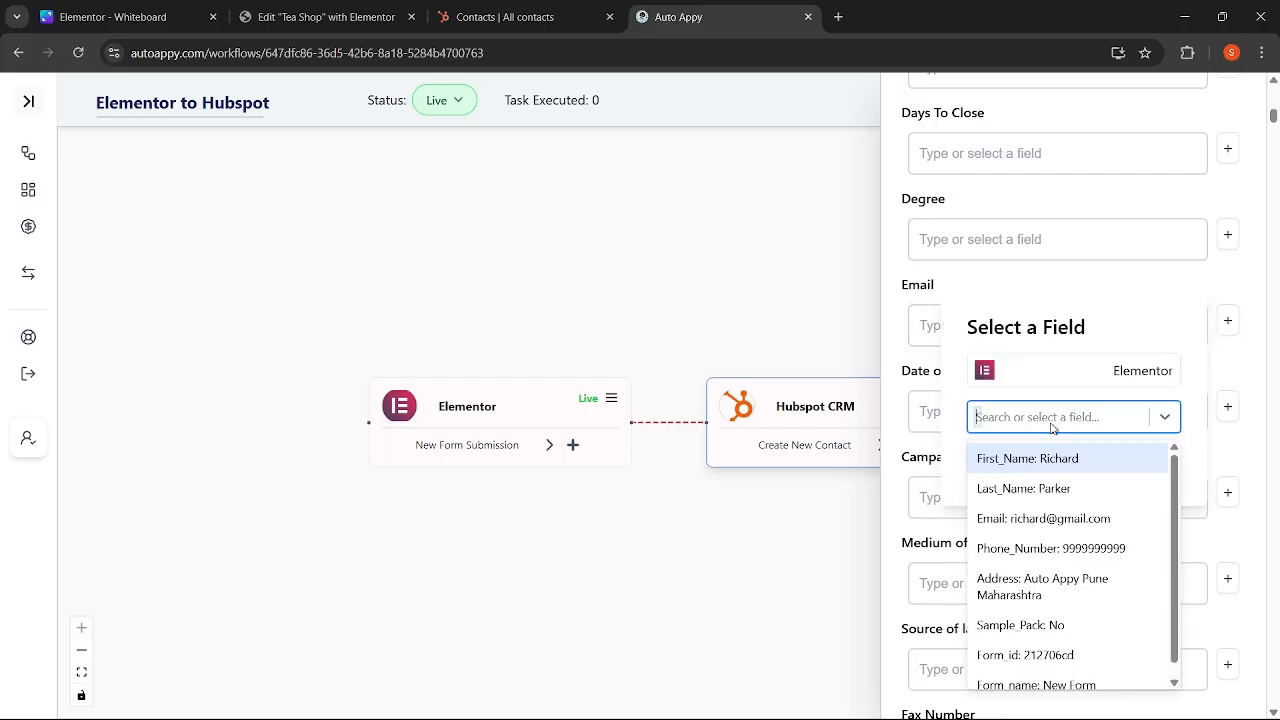
click(1058, 519)
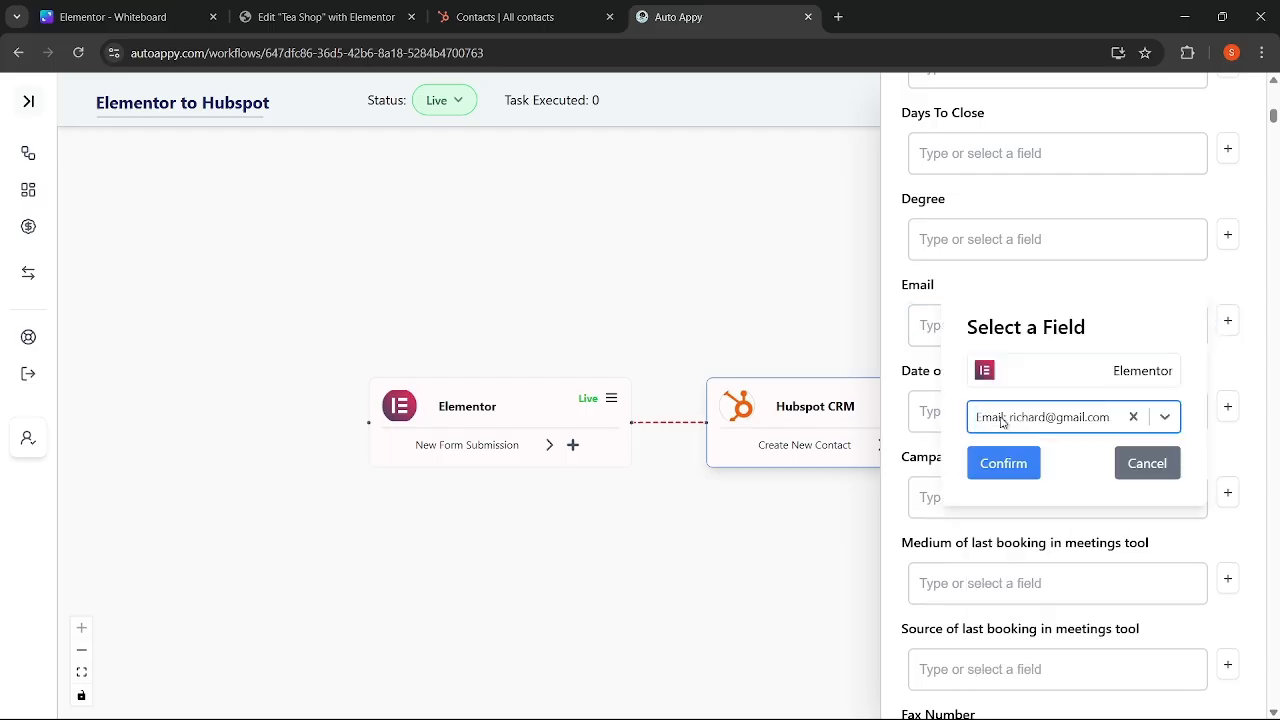
click(1000, 460)
- Select the First Name mapping, then scroll down to the 'Would you like a sample pack?' mapping
scroll(1057, 408, down, 3)
scroll(1057, 408, down, 5)
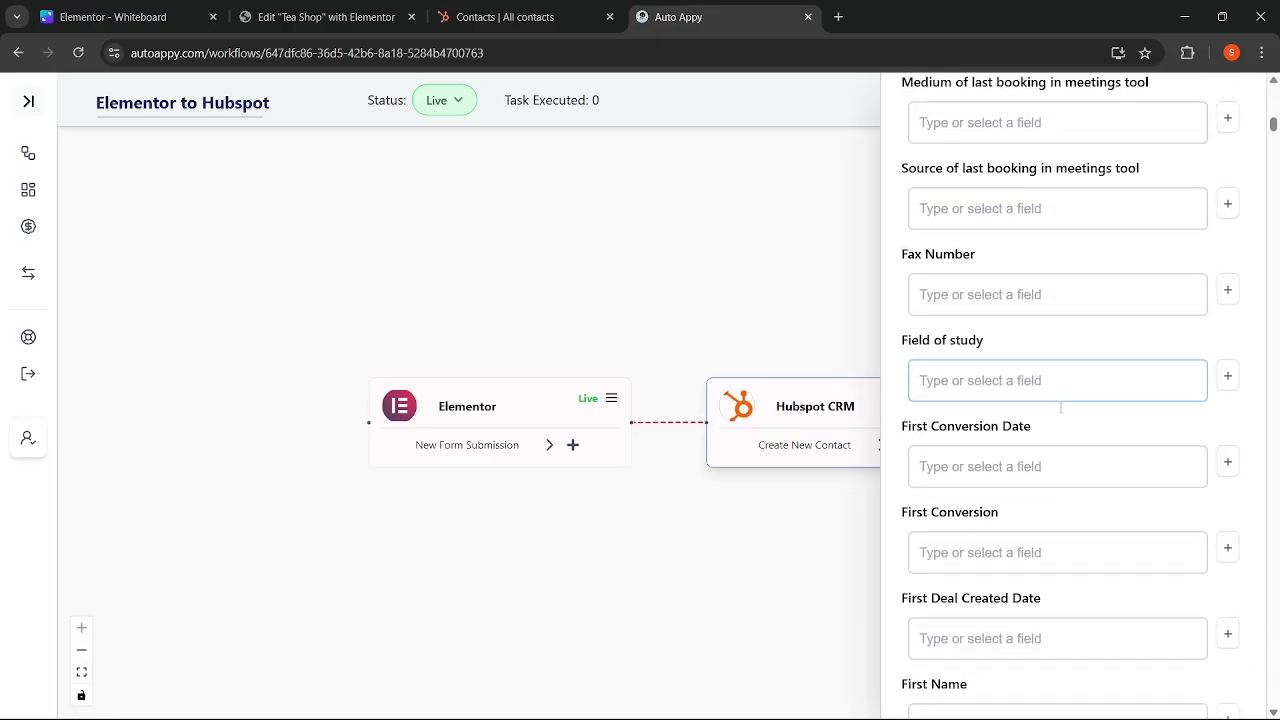
click(1125, 360)
key(ctrl+a)
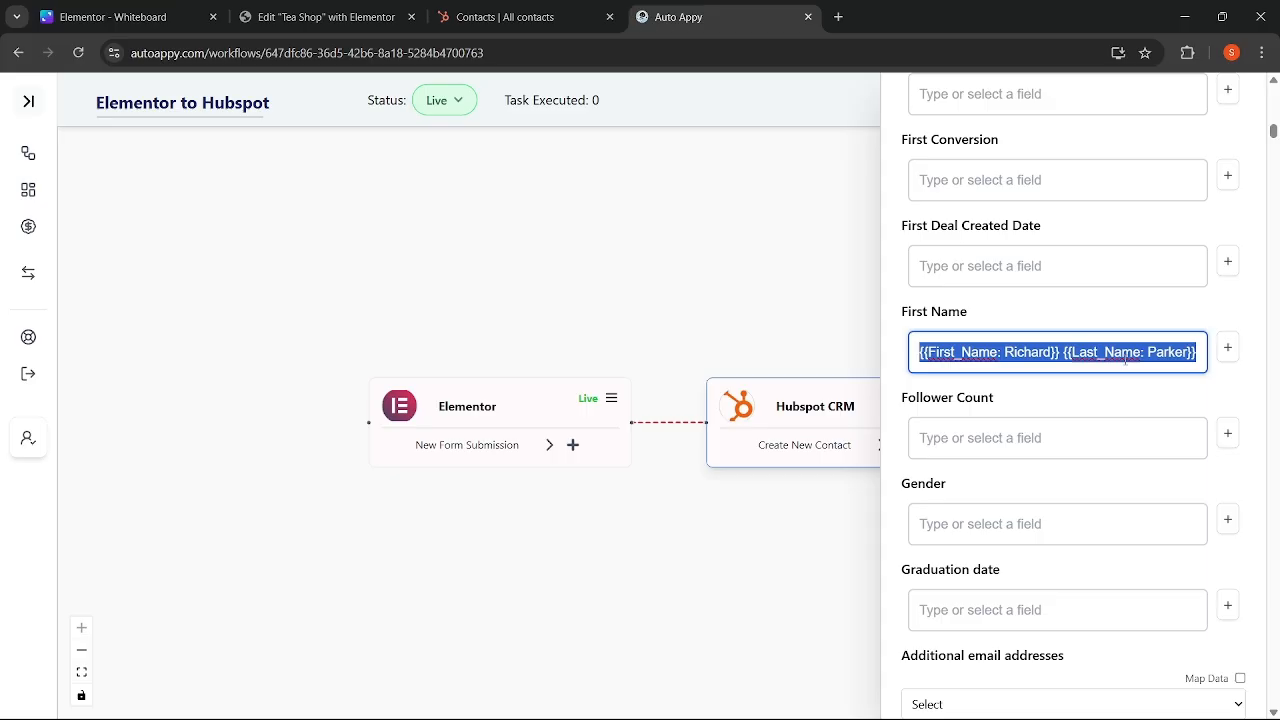
scroll(1125, 362, down, 12)
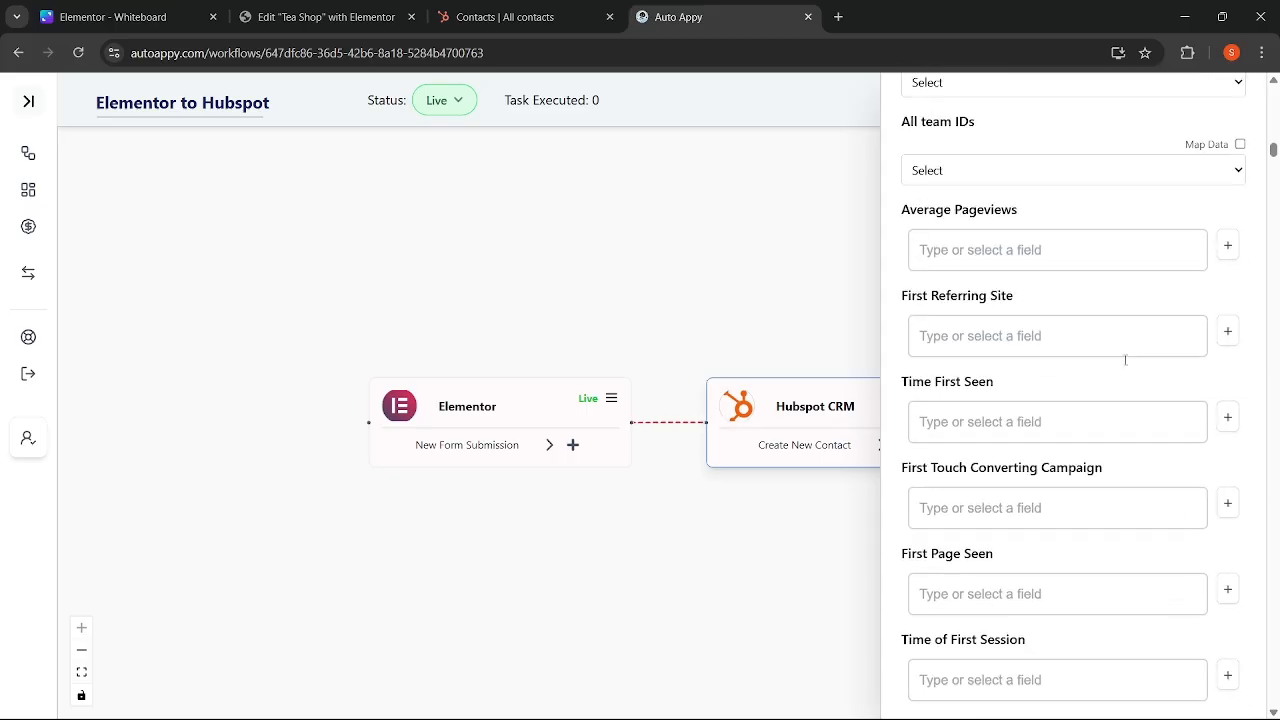
scroll(1125, 365, down, 12)
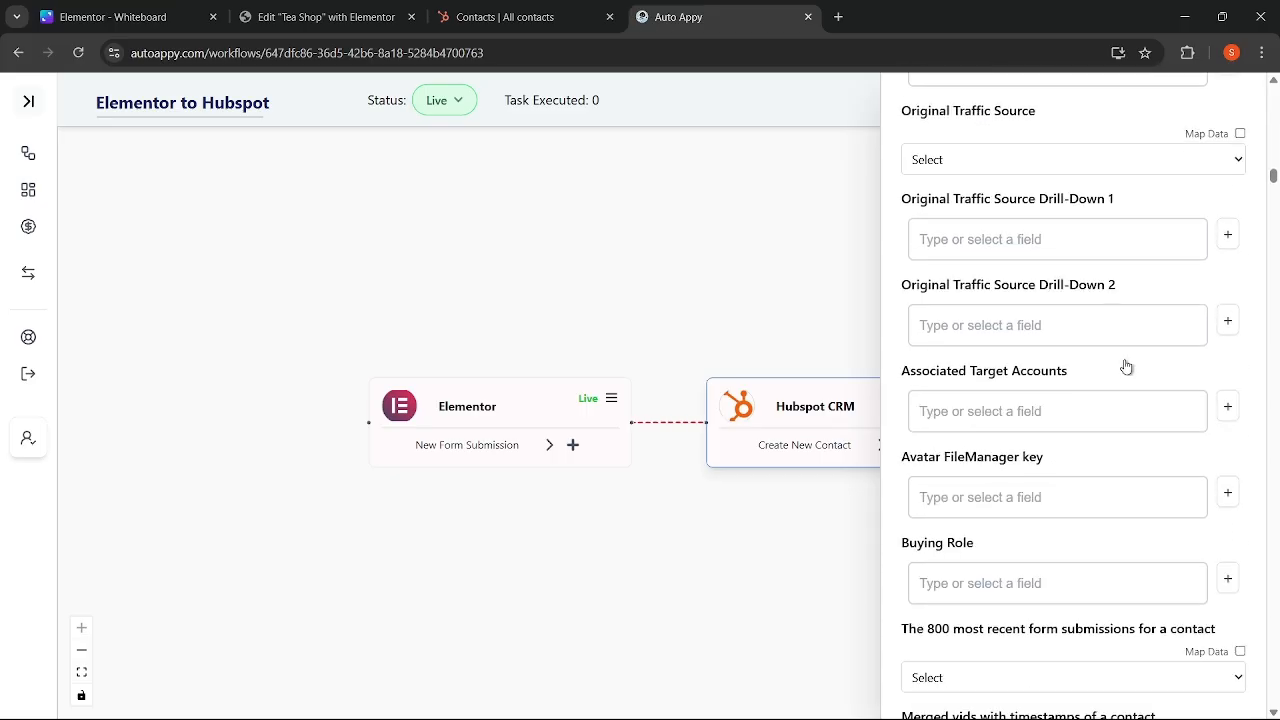
scroll(1126, 365, down, 15)
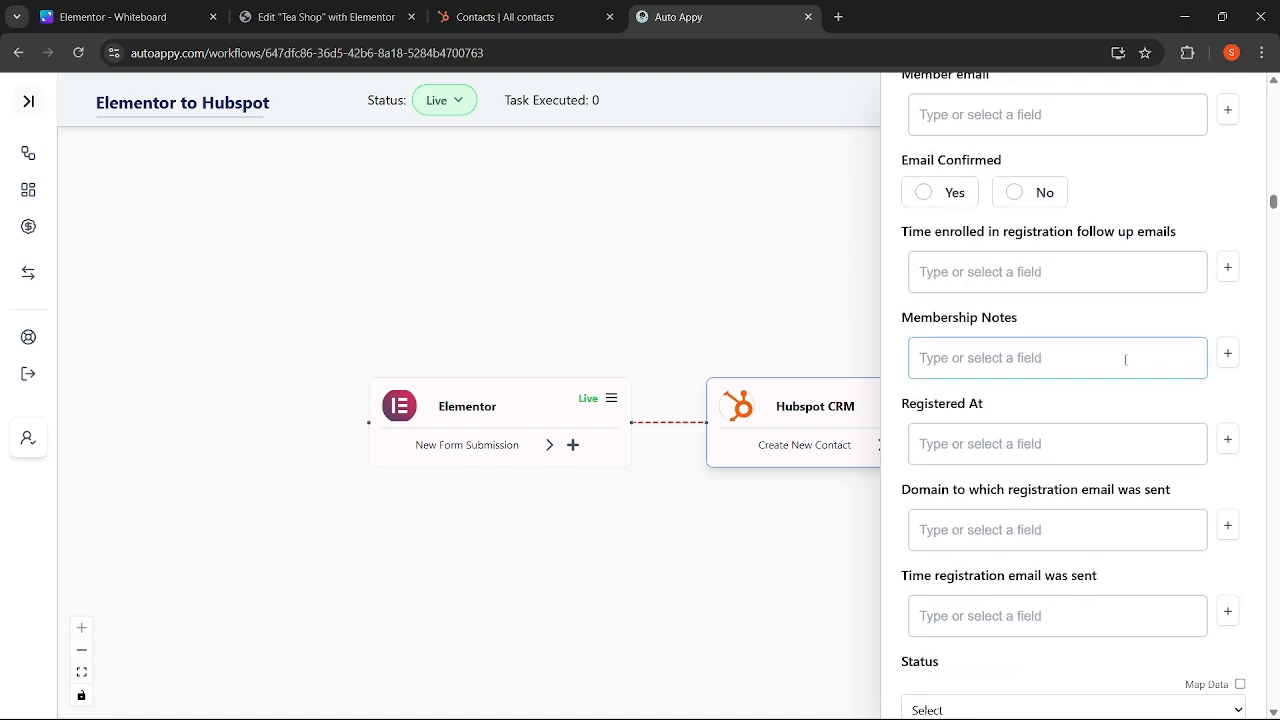
scroll(1125, 360, down, 15)
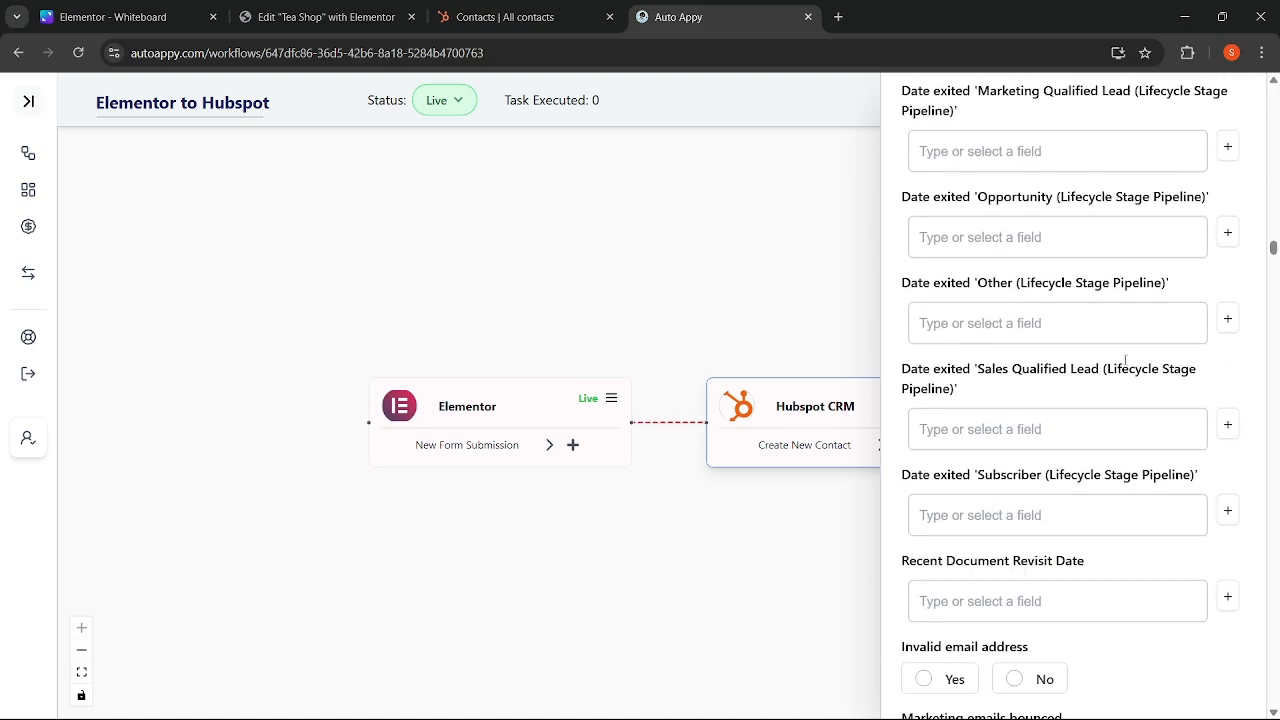
scroll(1125, 360, down, 12)
drag(1275, 289, 1274, 700)
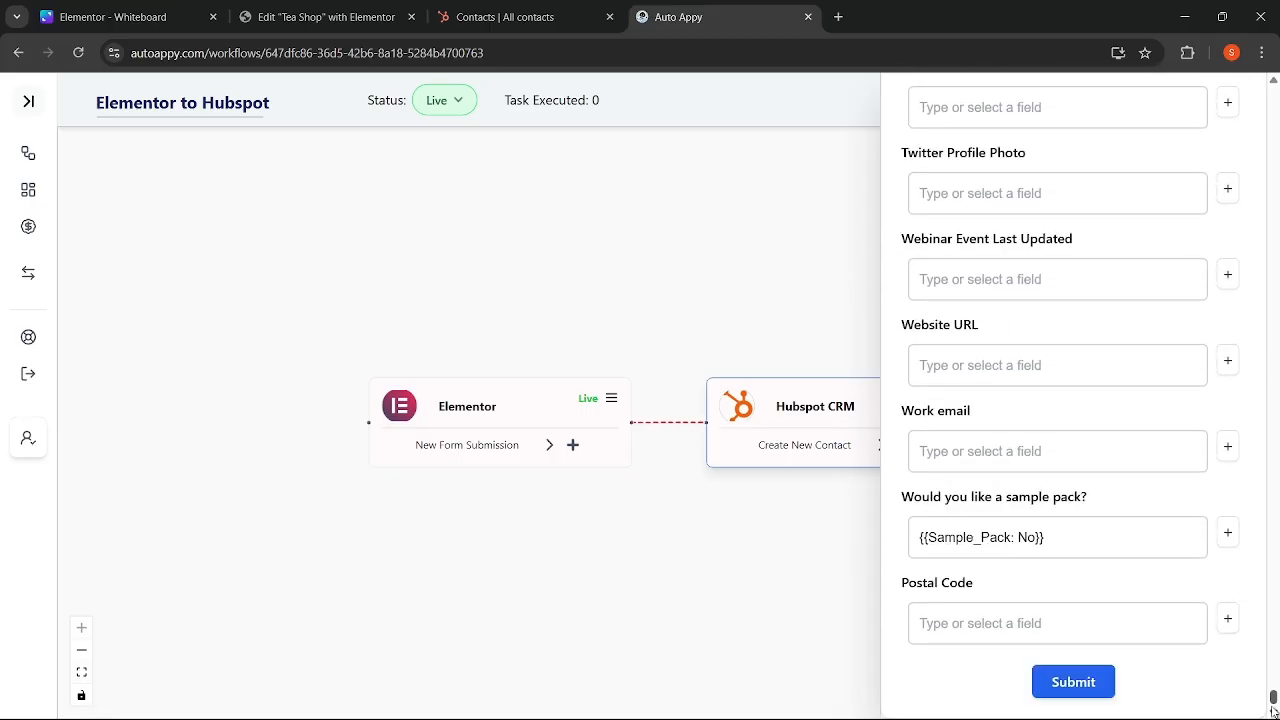
- Save the Create New Contact mapping, test it, and review the returned contact's properties
click(1070, 683)
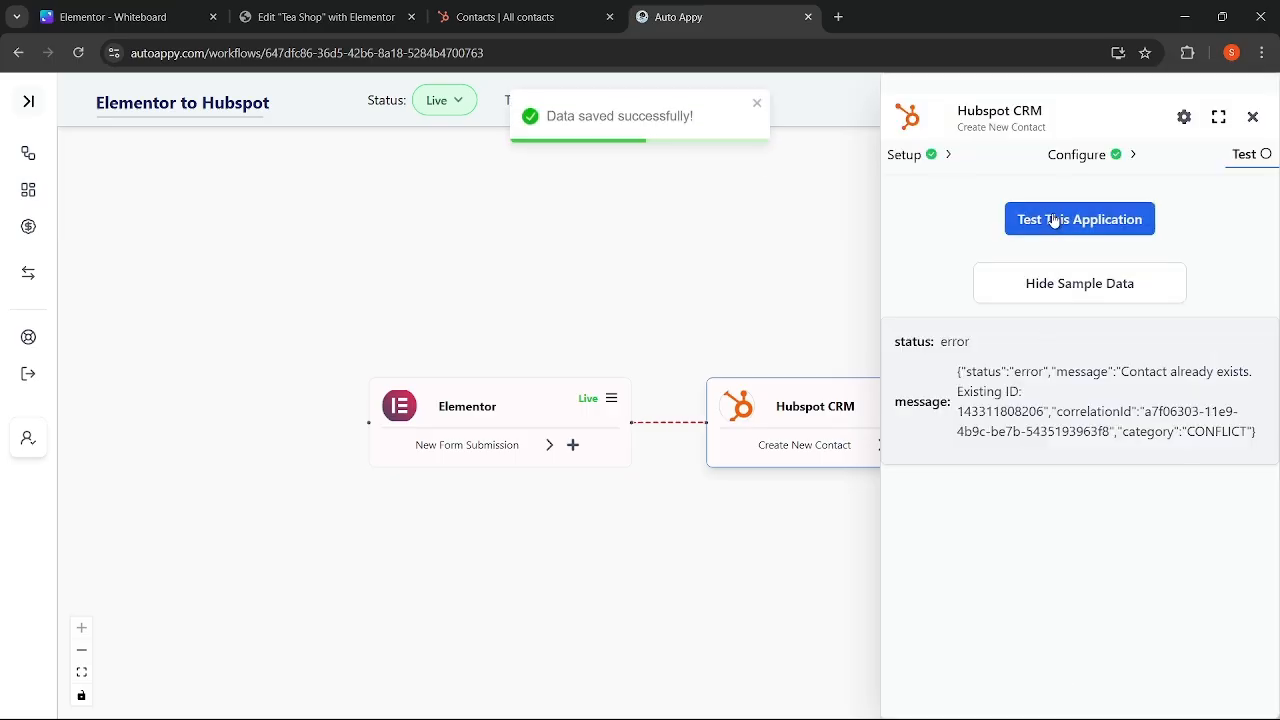
click(1053, 221)
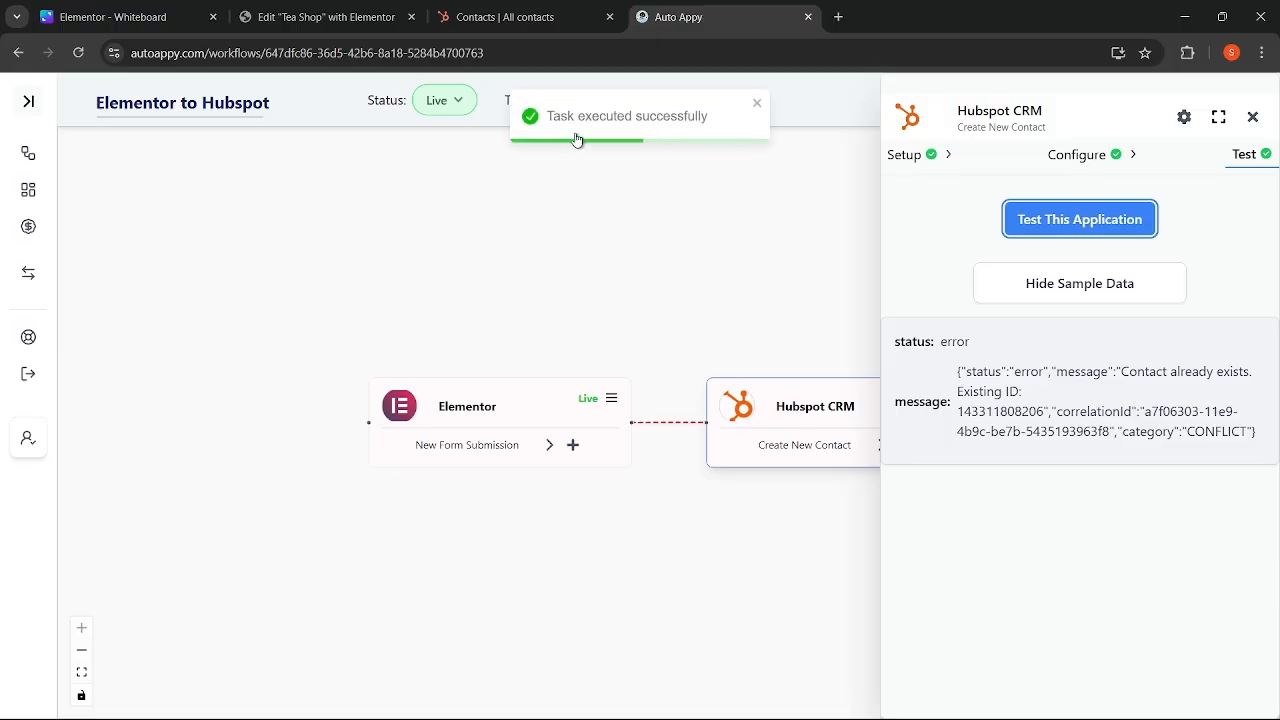
click(1049, 283)
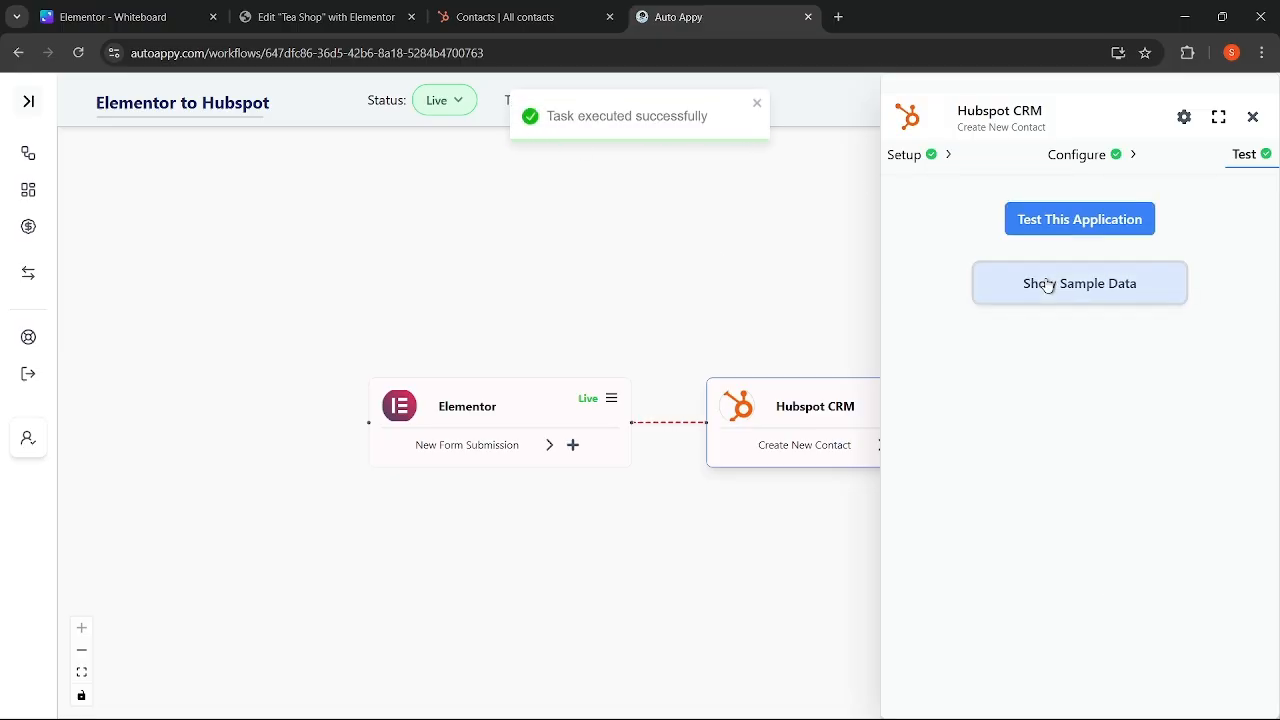
click(1047, 284)
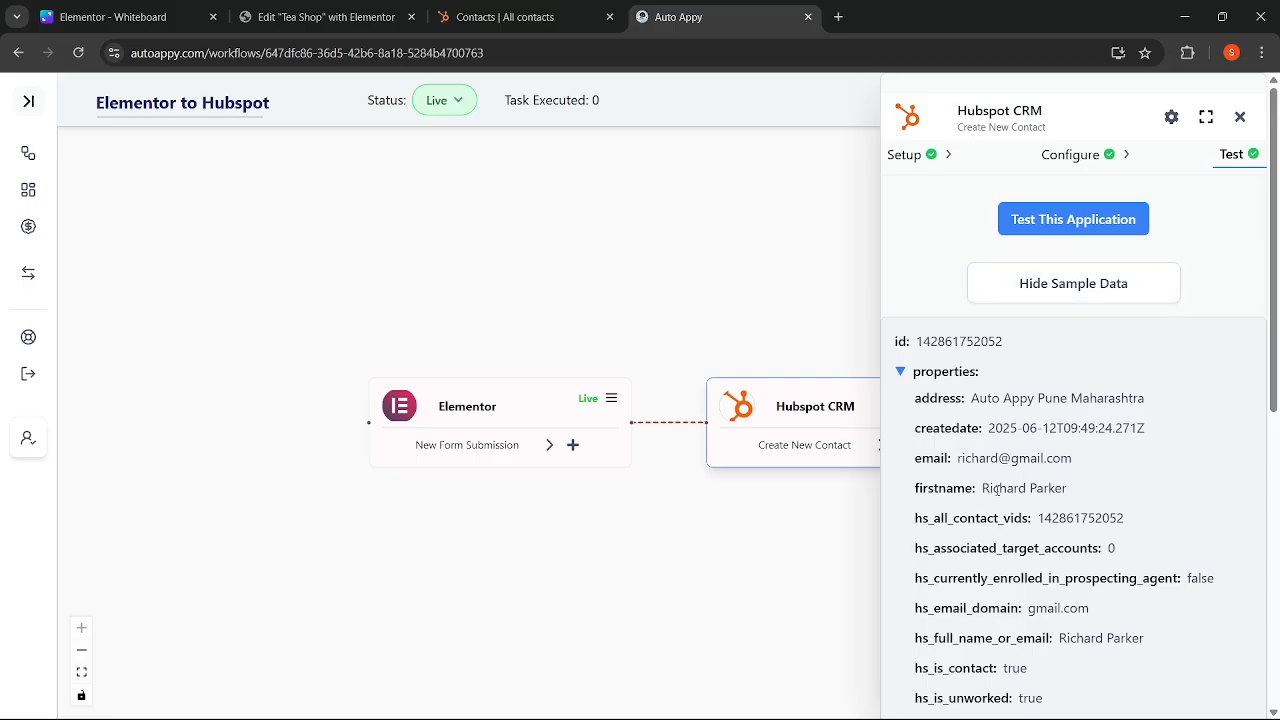
scroll(998, 489, down, 6)
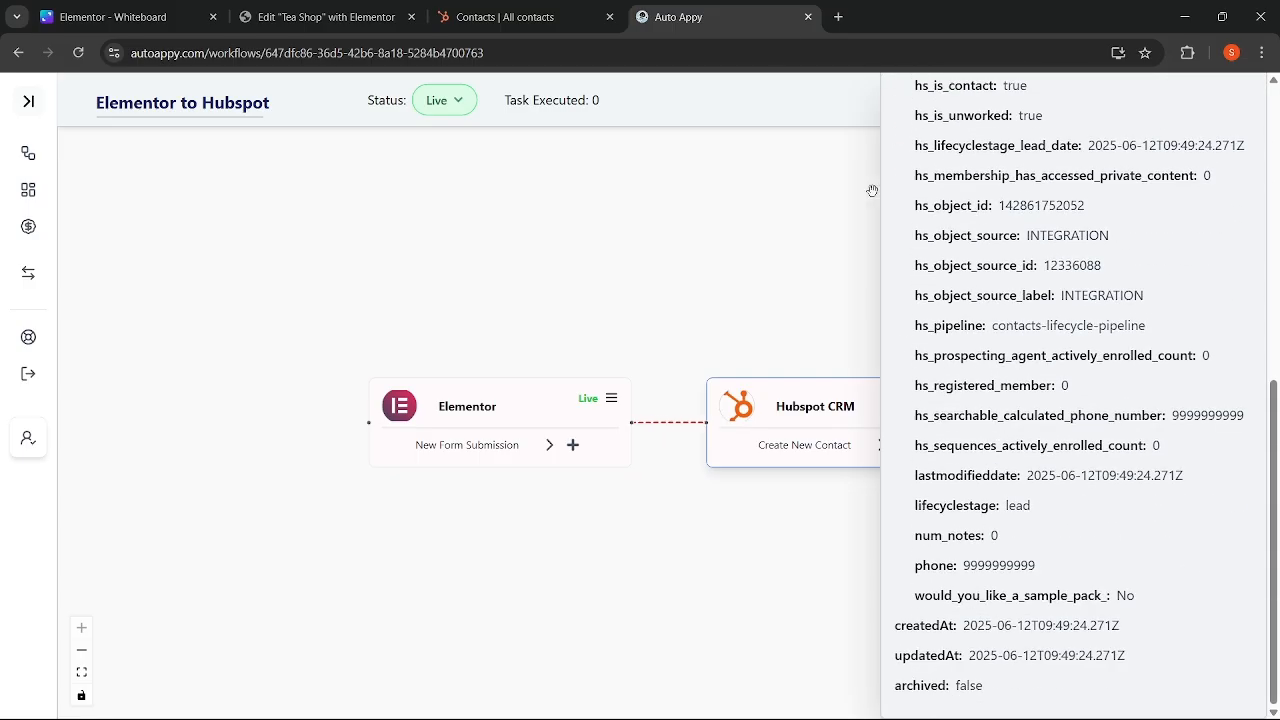
click(515, 19)
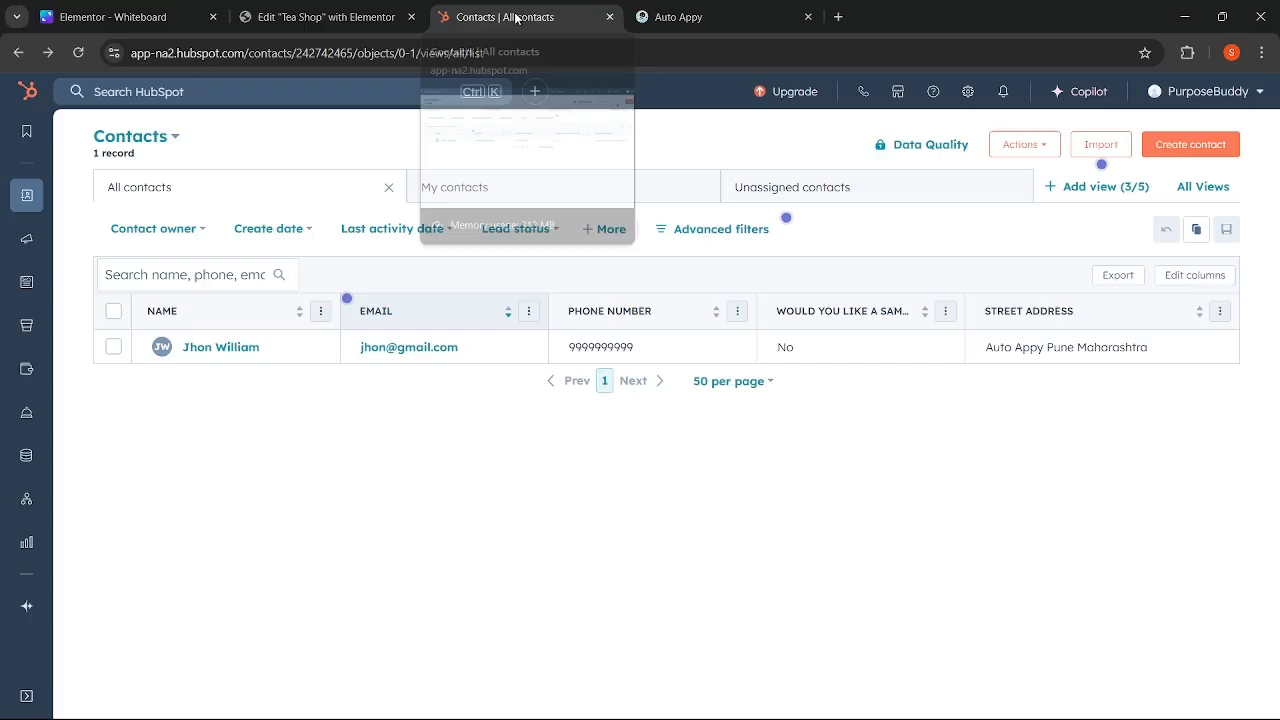
- Reload HubSpot's contacts list, which still shows 2 records, then return to the Tea Shop editor
click(79, 53)
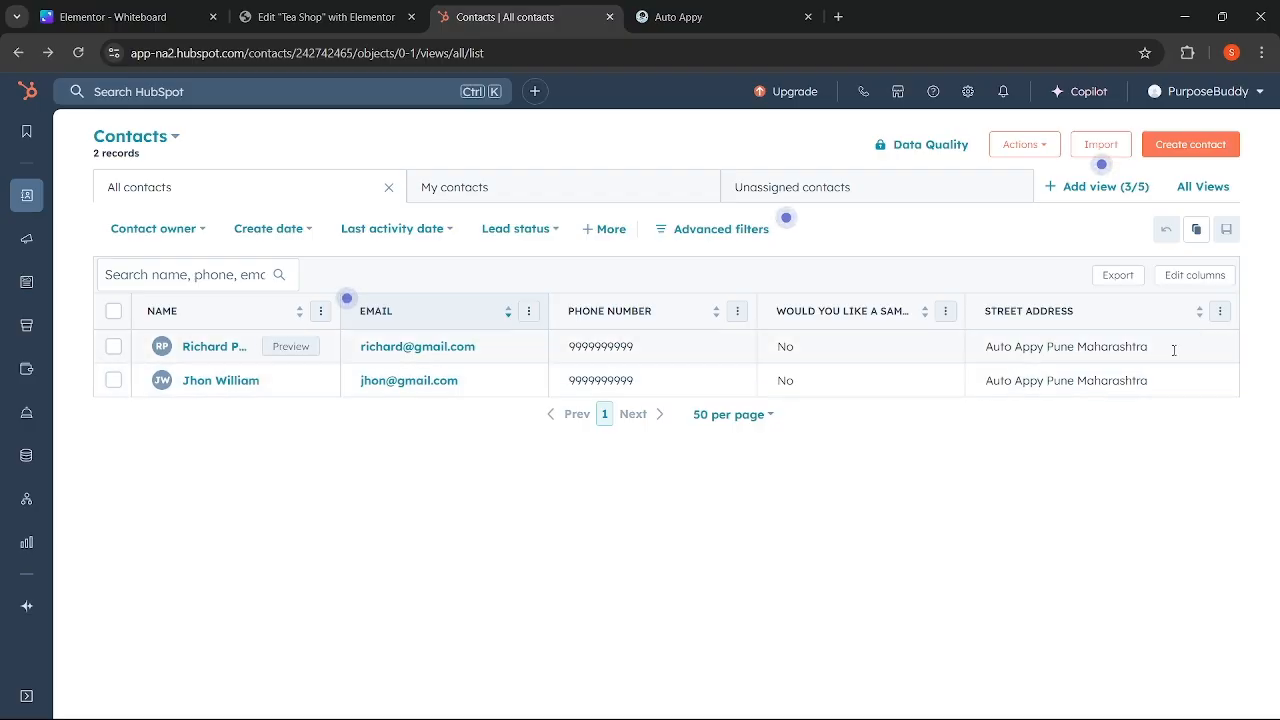
click(345, 8)
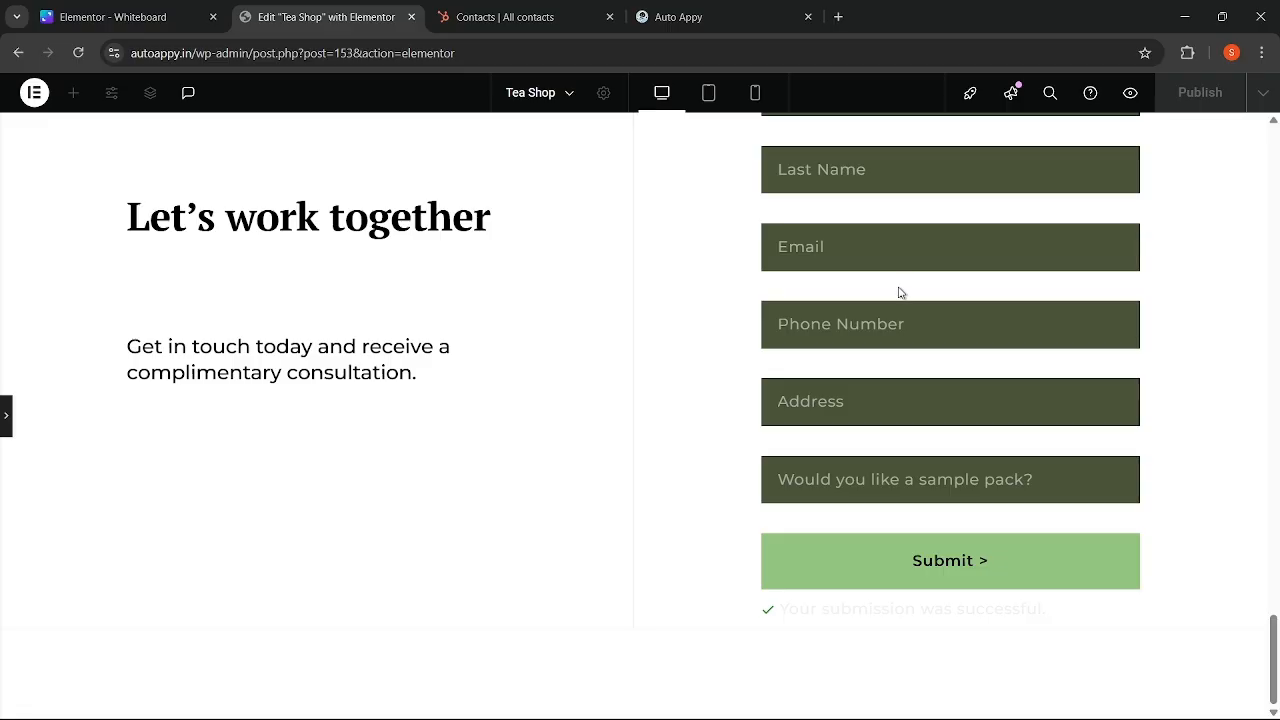
- Enter the new contact's first name, last name, e-mail address and phone number
scroll(897, 291, up, 3)
click(884, 378)
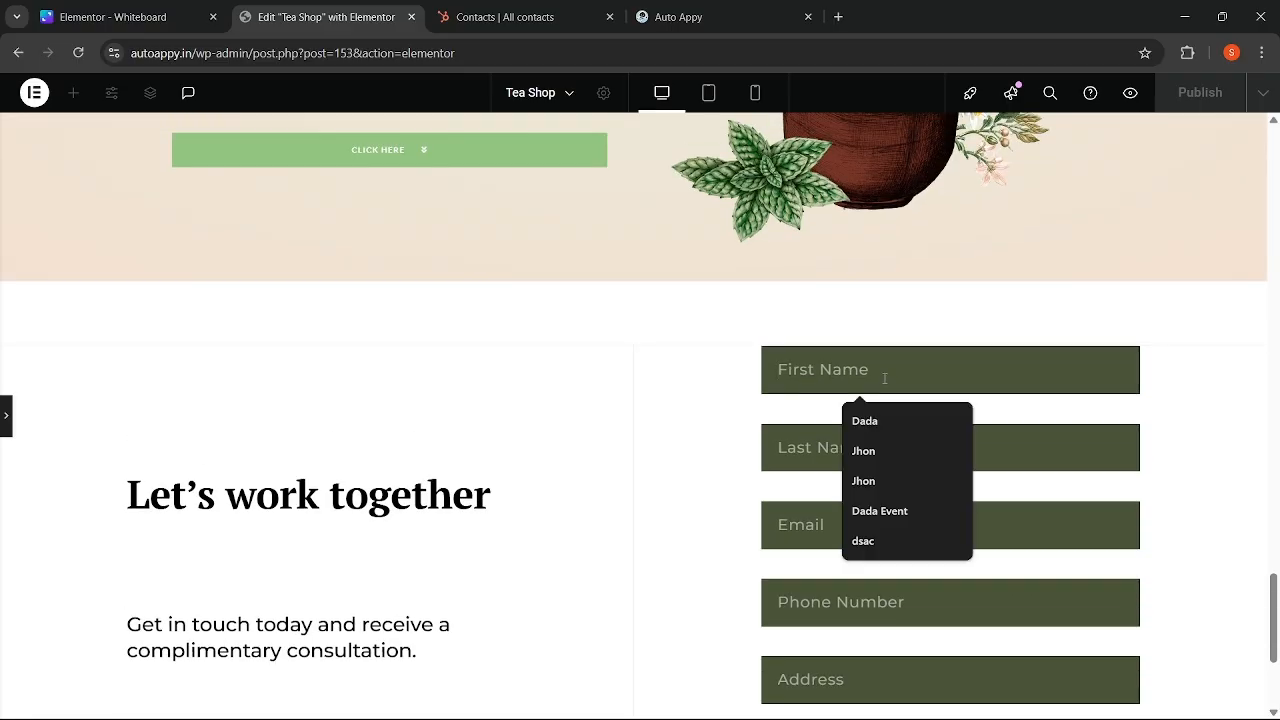
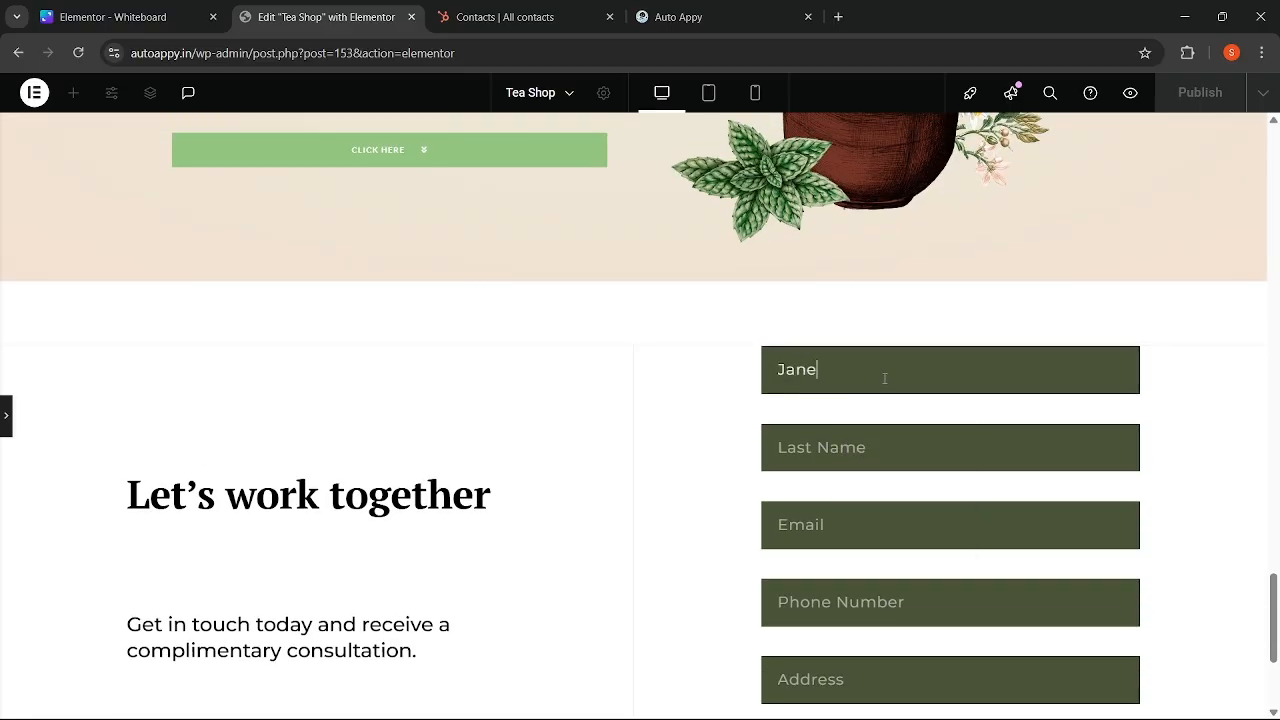
click(872, 463)
text(Will)
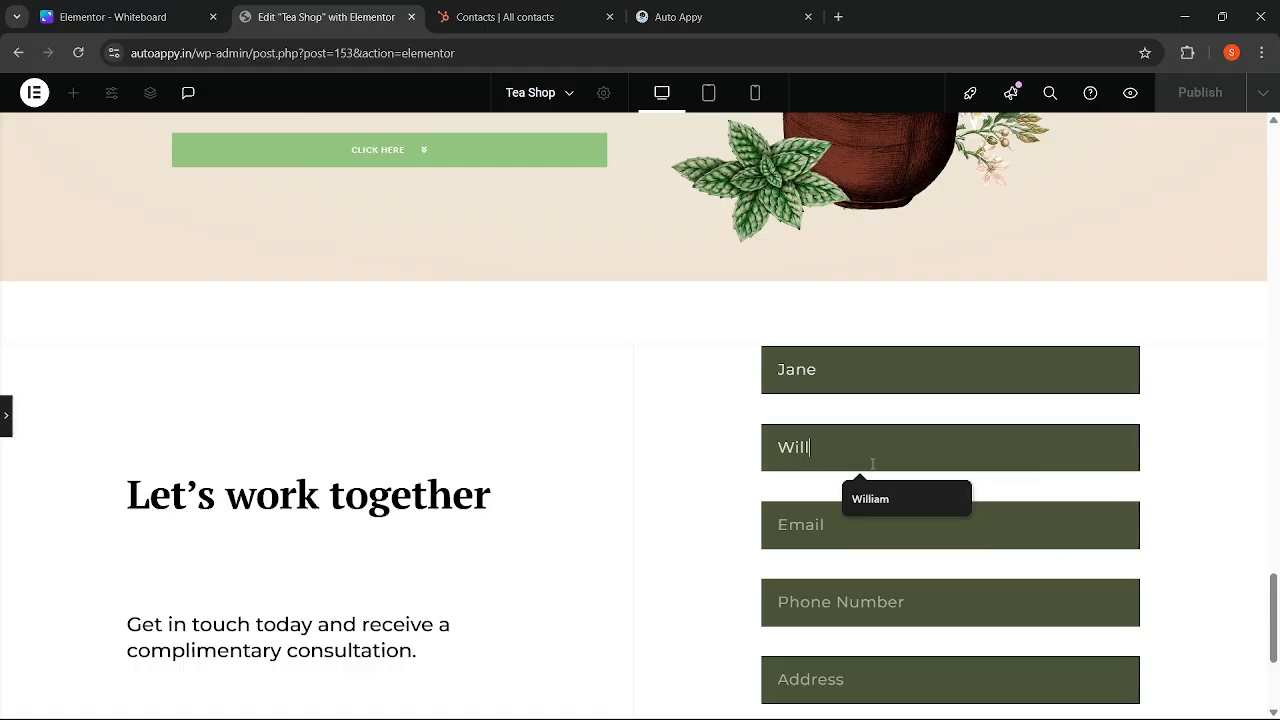
text(ian)
key(BackSpace)
text(m)
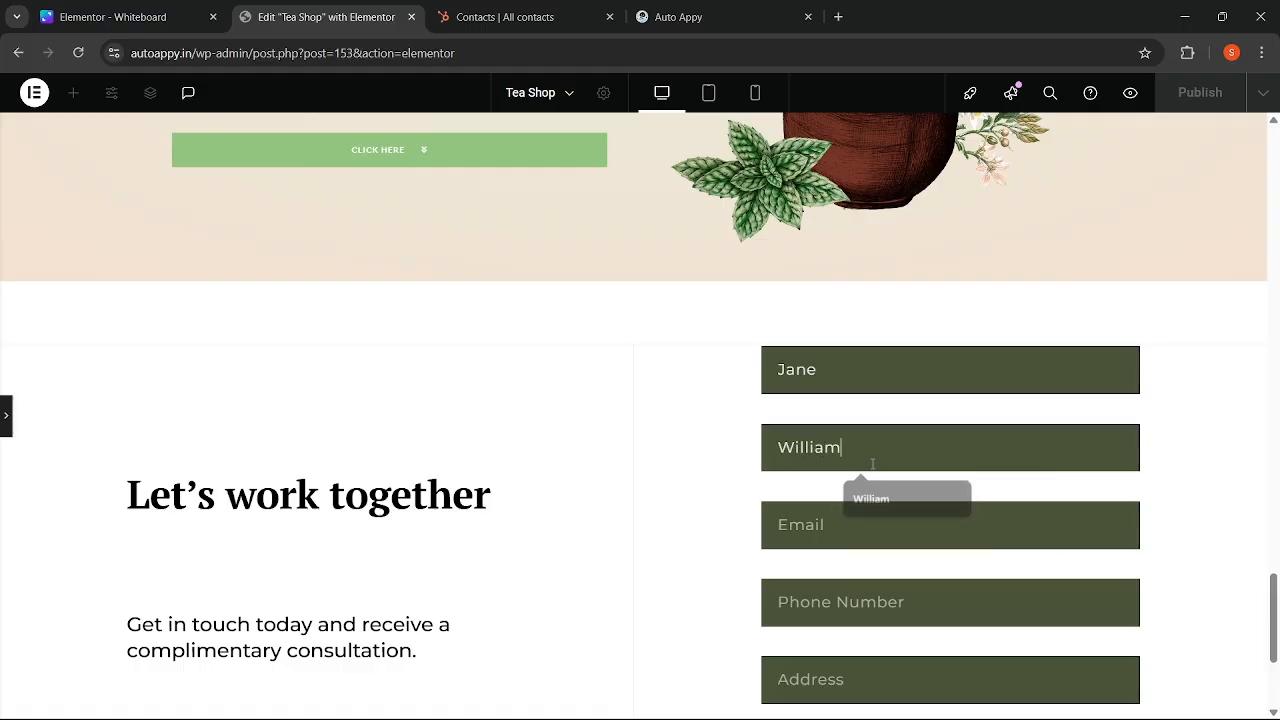
click(829, 520)
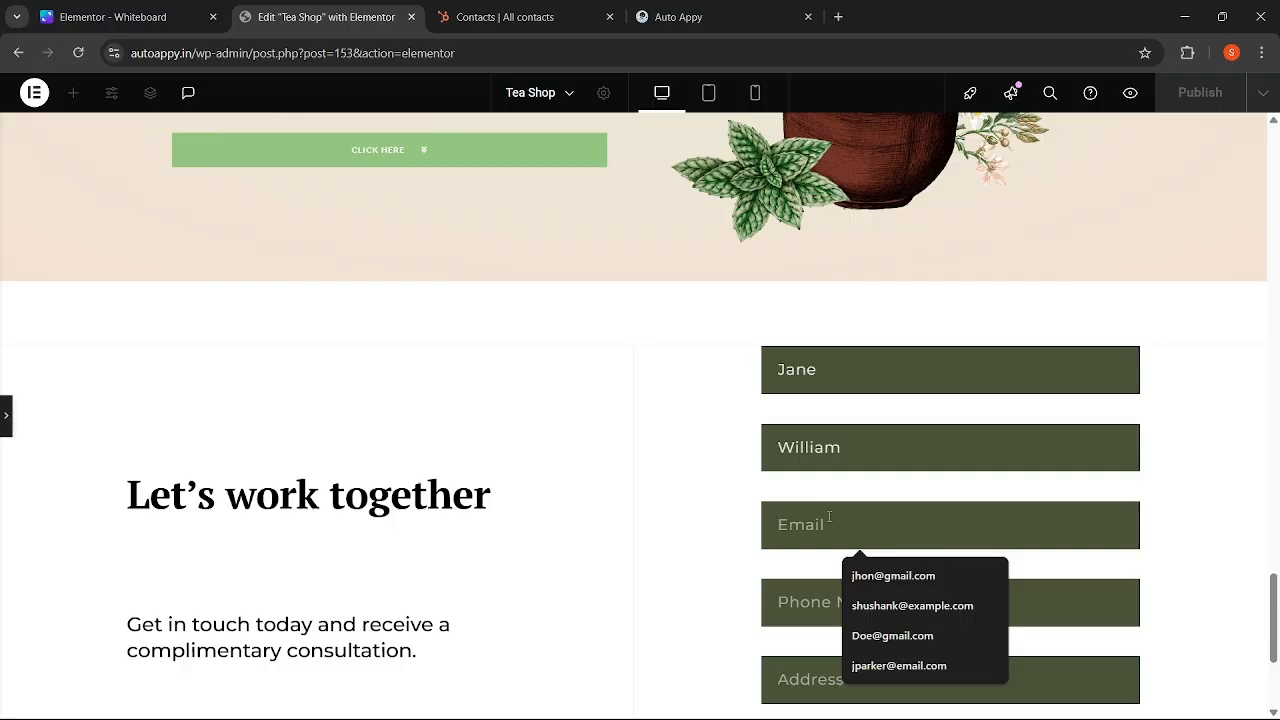
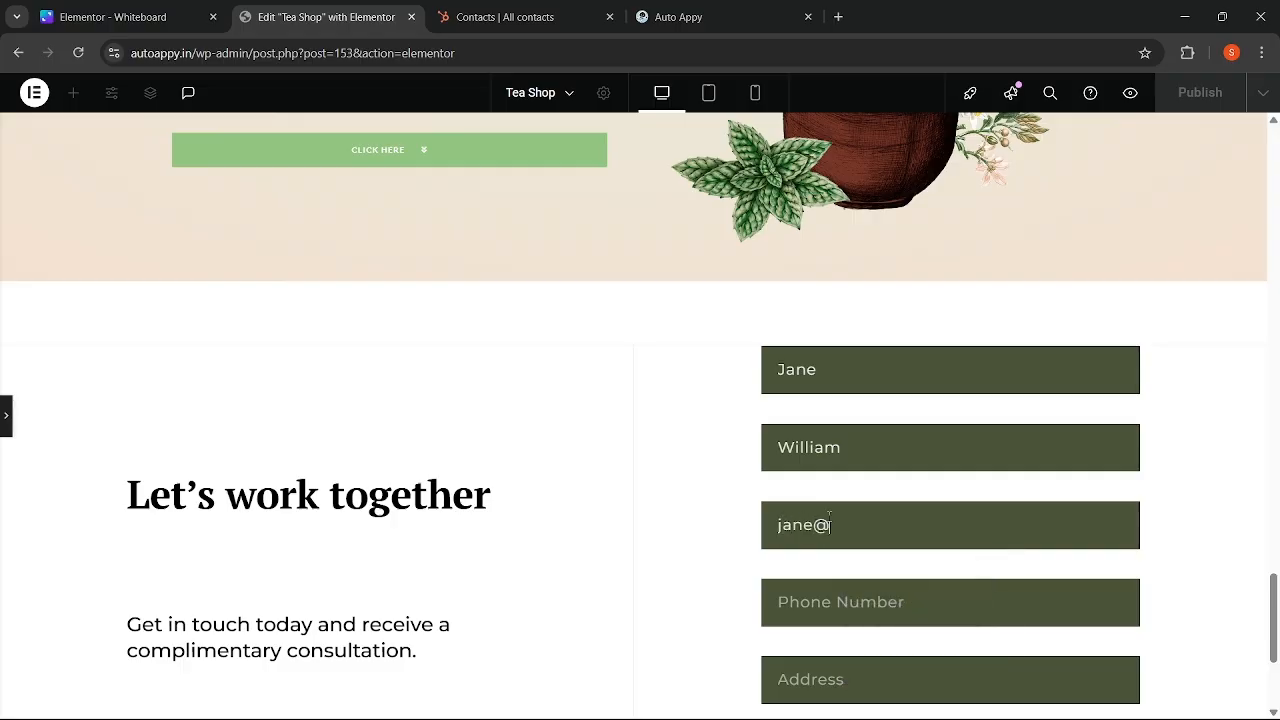
click(815, 612)
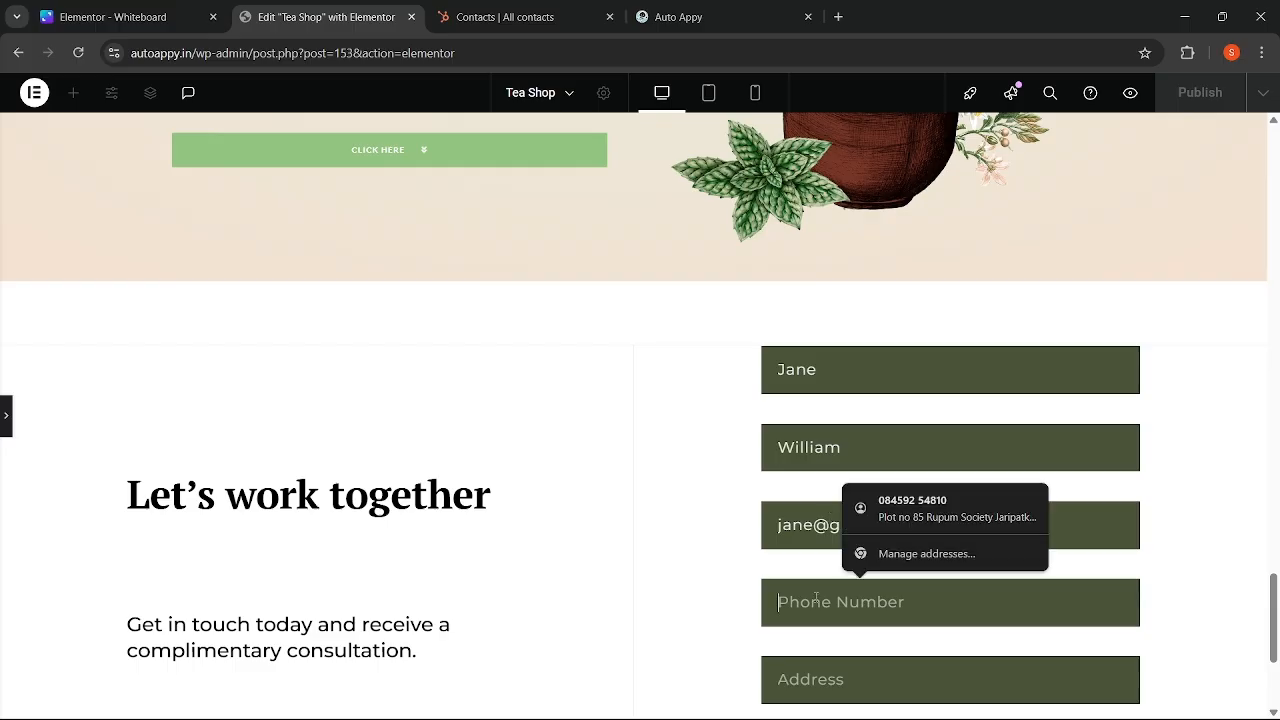
text(9999999999)
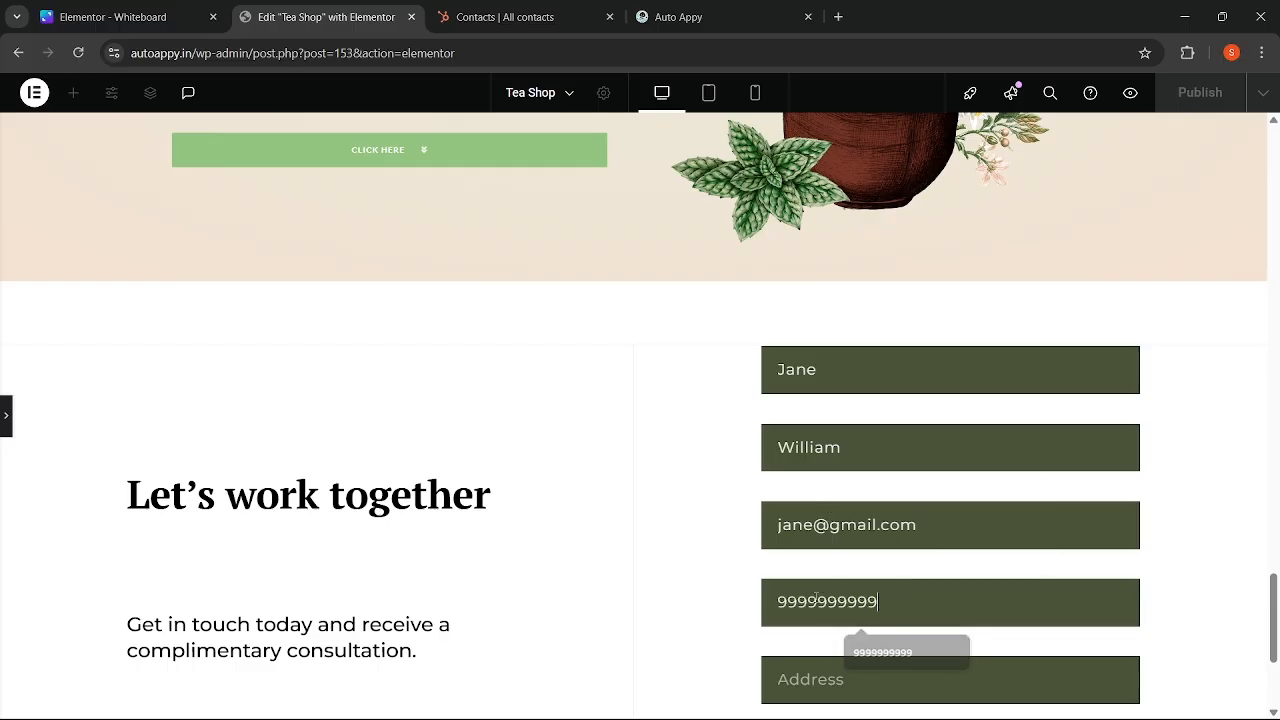
- Fill the address from a saved suggestion, answer Yes to the sample pack, and submit
scroll(906, 565, down, 1)
click(836, 541)
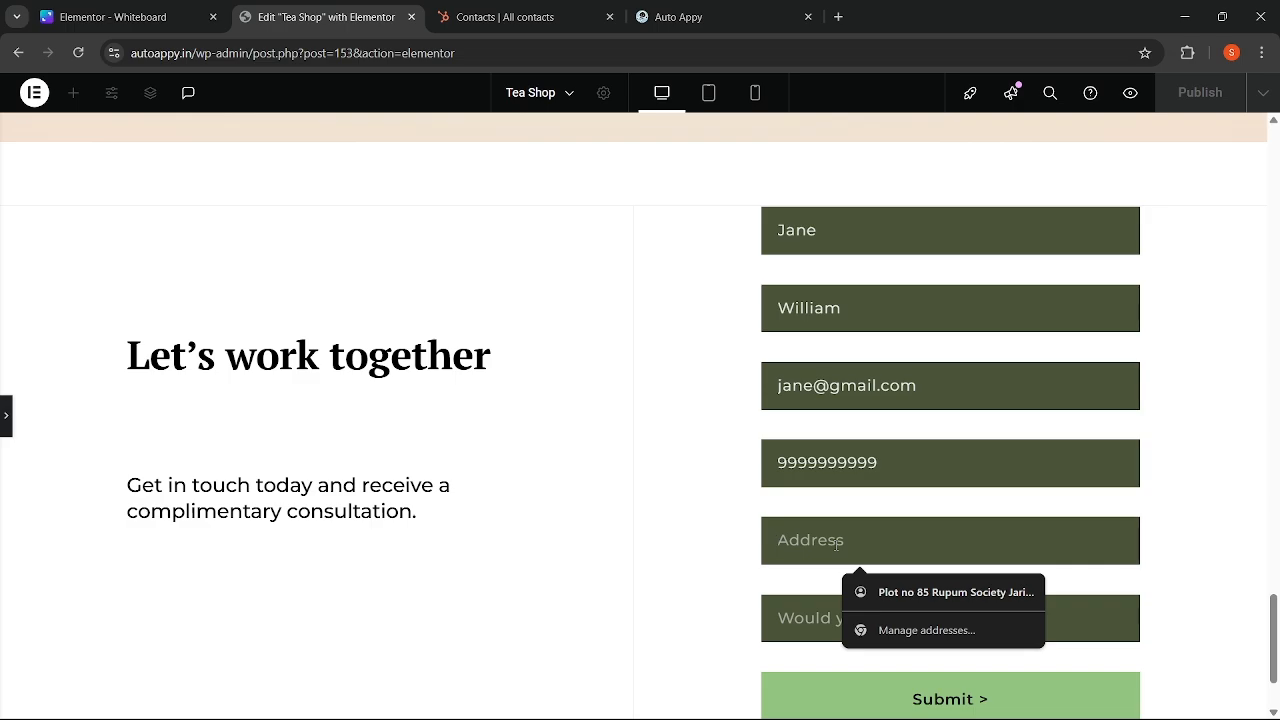
text(Auto Appy Pune Maharashtra)
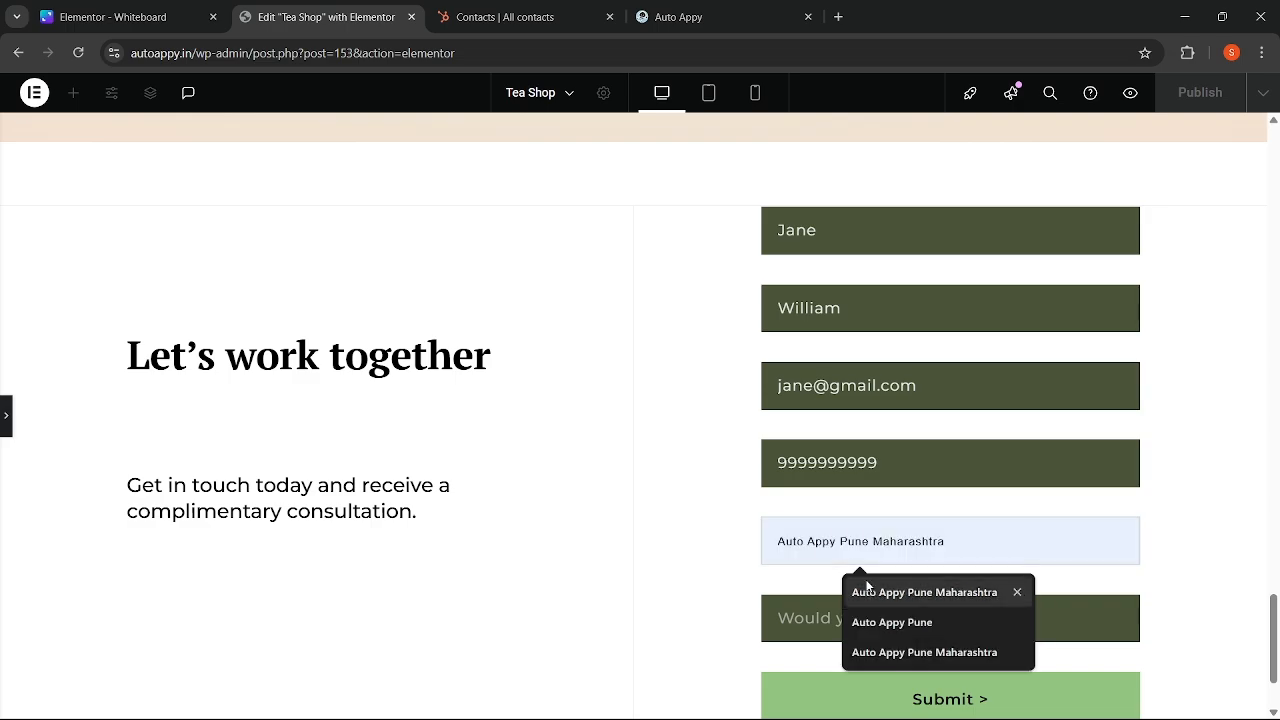
click(857, 592)
click(848, 630)
click(860, 508)
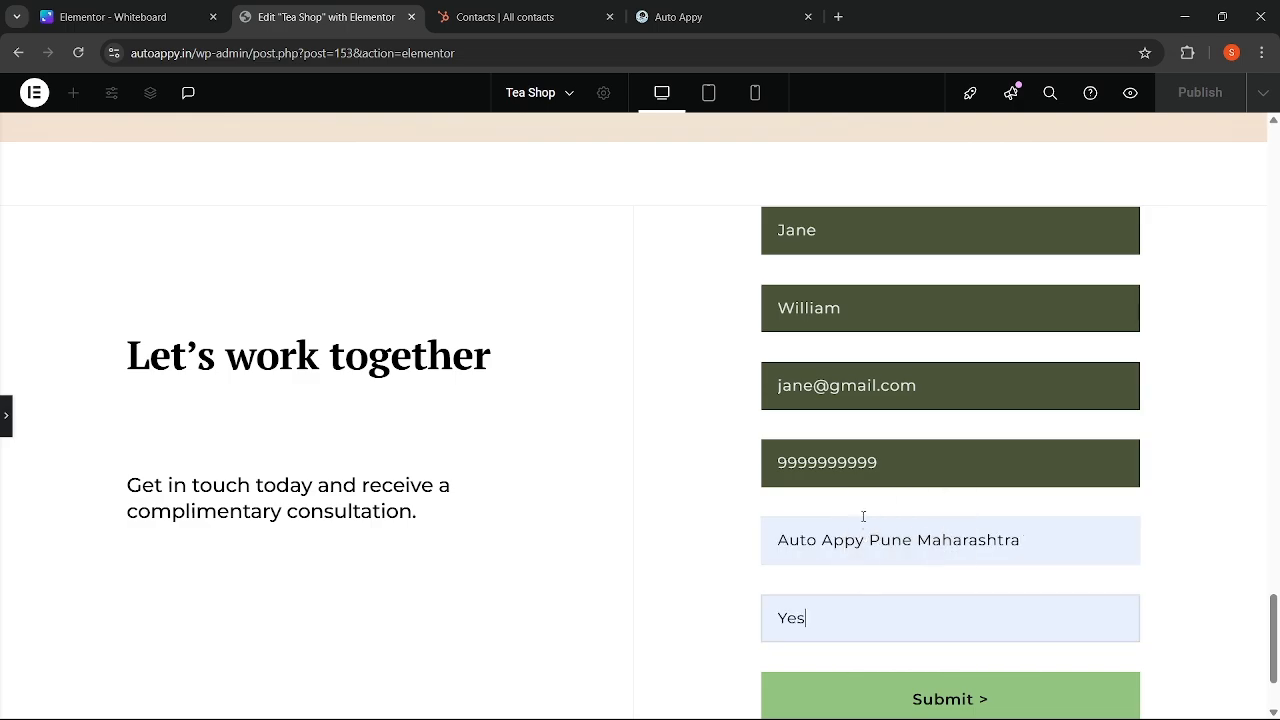
scroll(863, 560, down, 1)
click(860, 582)
click(913, 572)
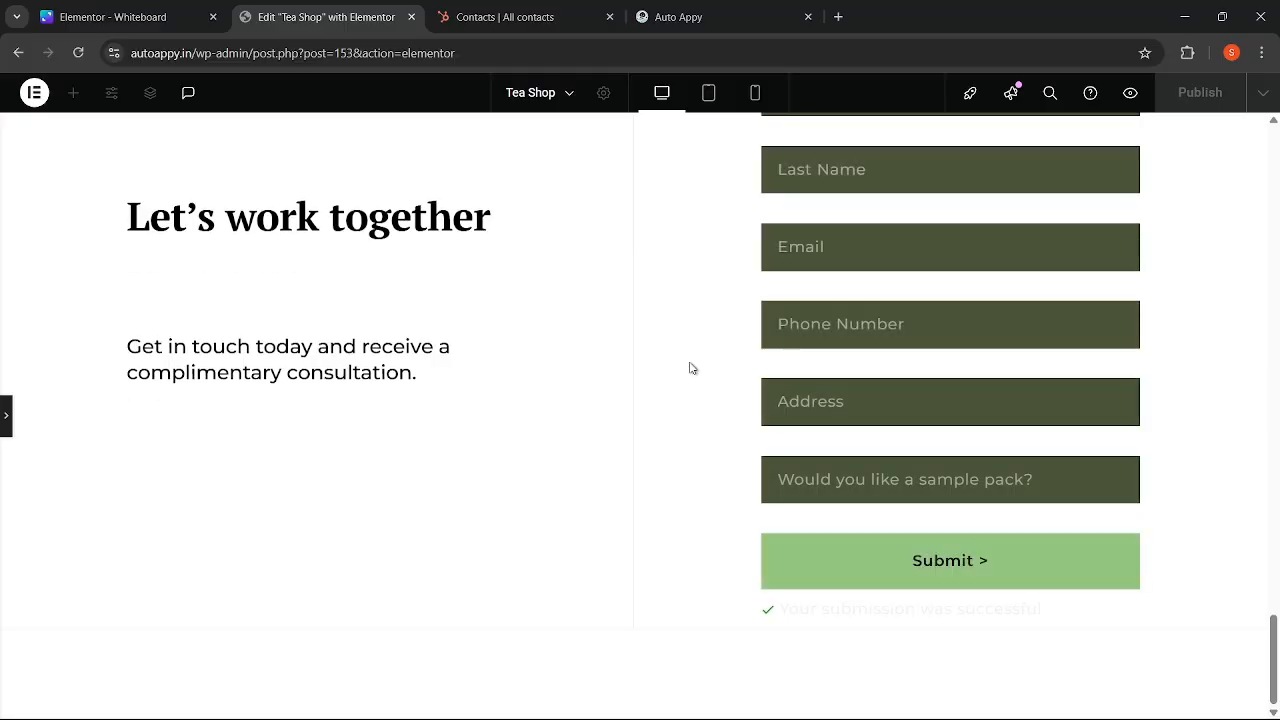
- Reload HubSpot's contacts list to look for the newly submitted third contact
click(537, 10)
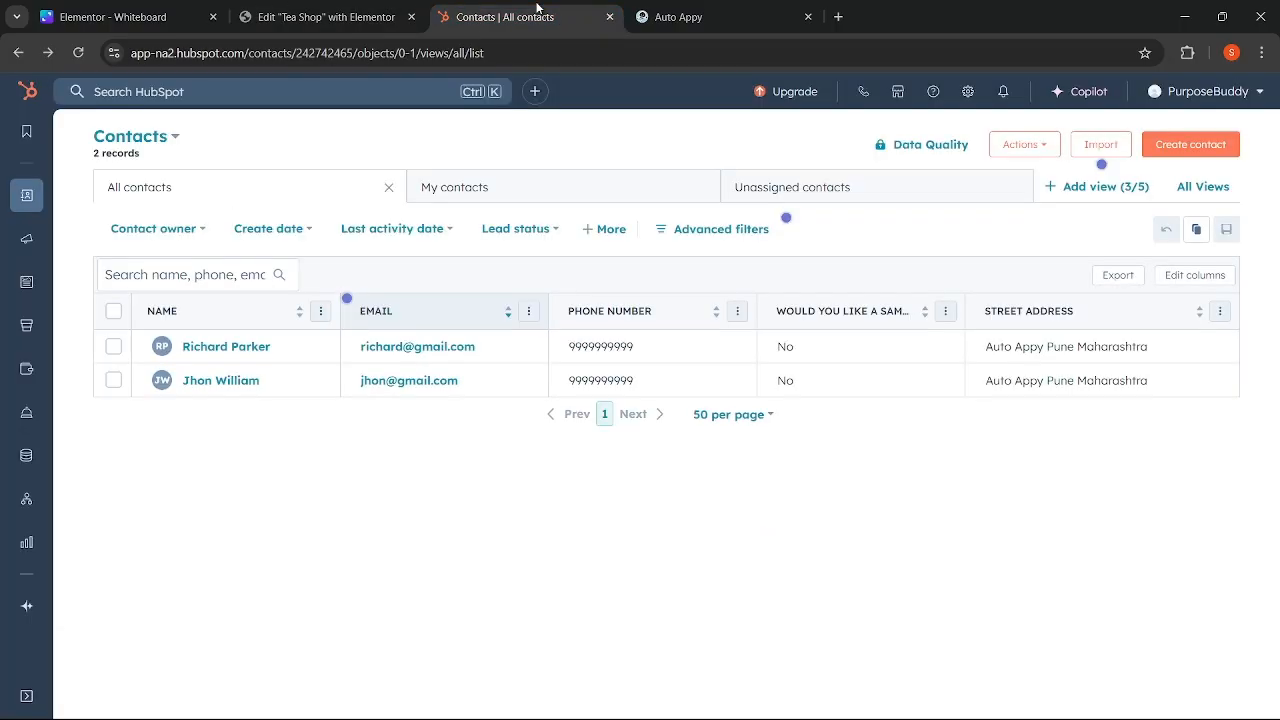
click(78, 52)
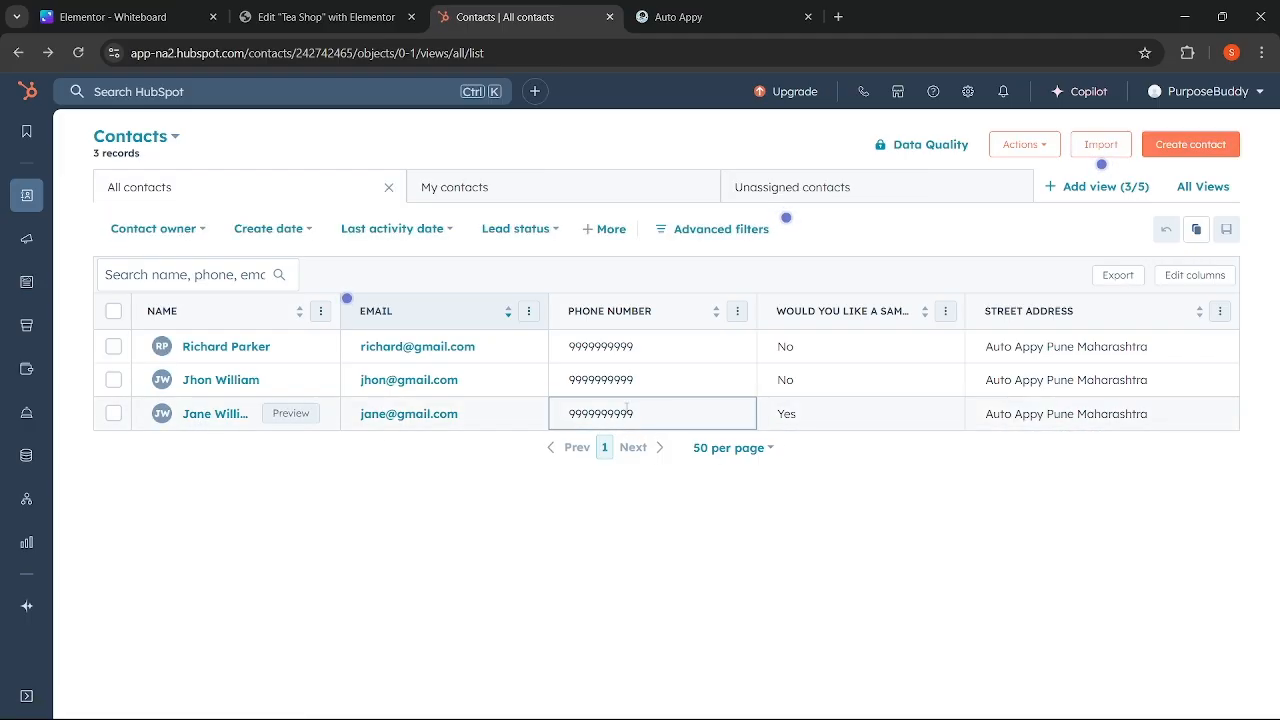
- Go back to the Auto Appy workflow and scroll the Hubspot CRM test results to the top
click(683, 20)
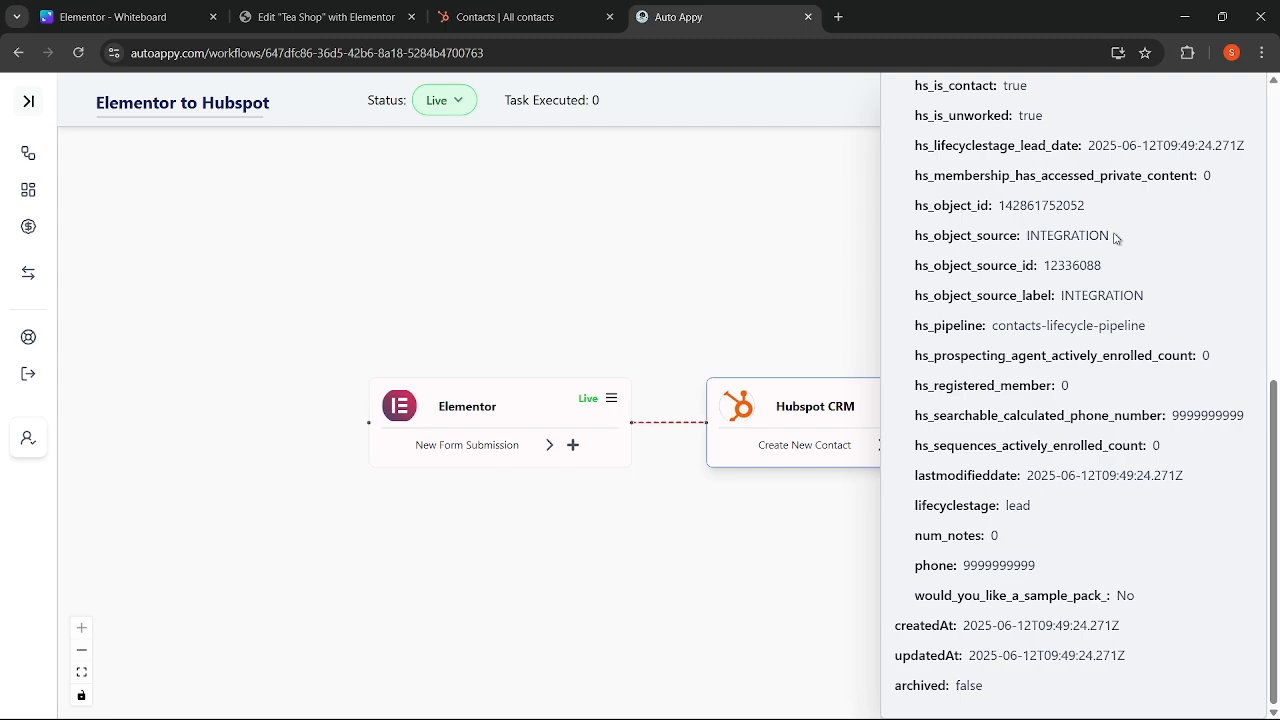
scroll(1106, 316, up, 5)
scroll(1106, 318, up, 1)
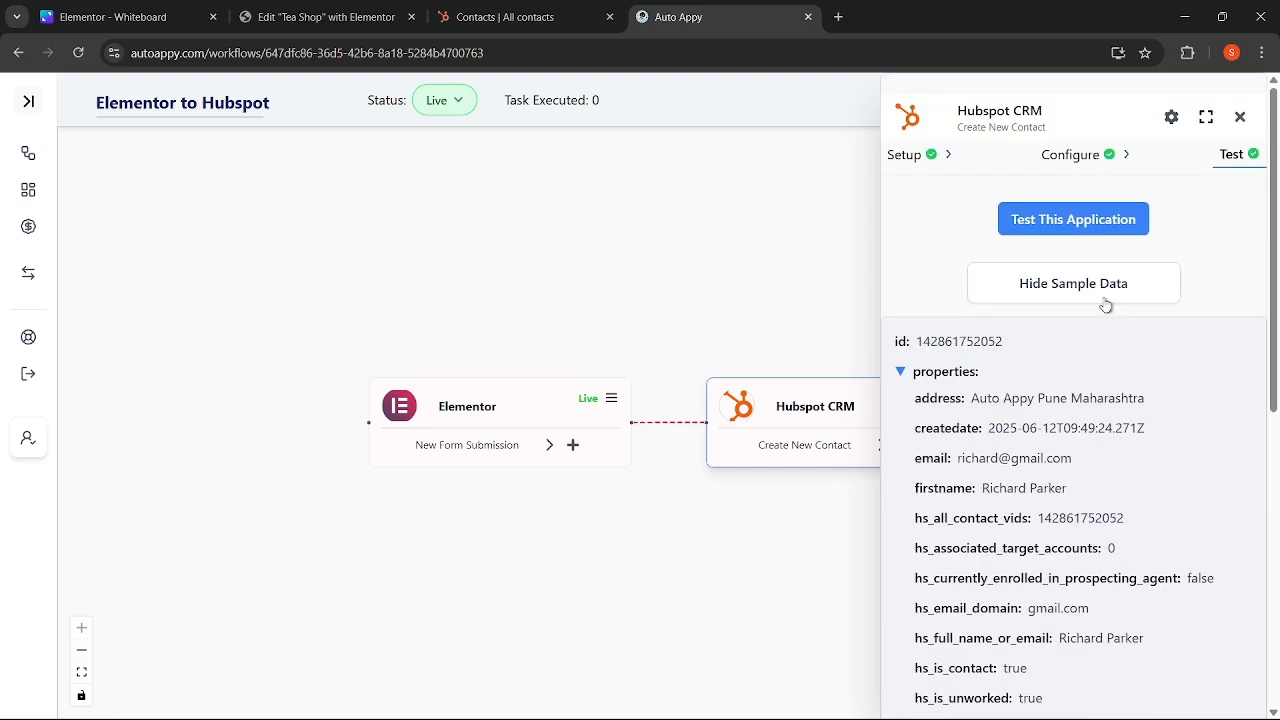